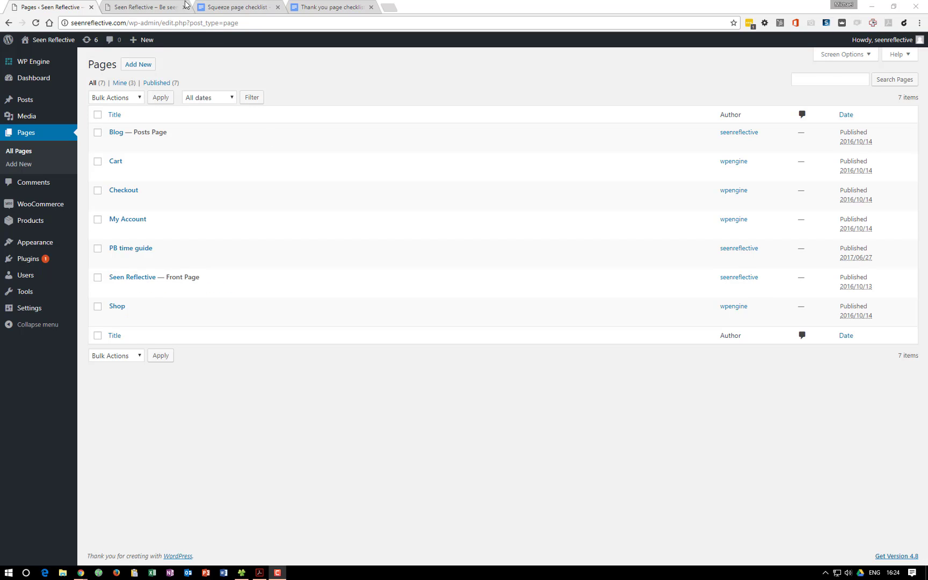
# View the live PB time guide page from the Pages list and review its sections down to the closing sign-up form
pyautogui.click(231, 7)
pyautogui.scroll(1, 259, 279)
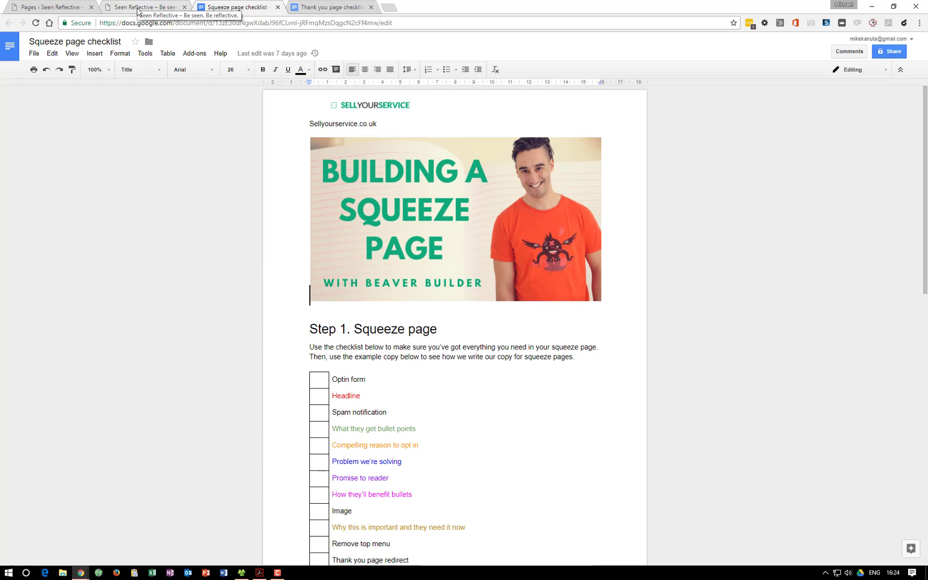
pyautogui.click(75, 8)
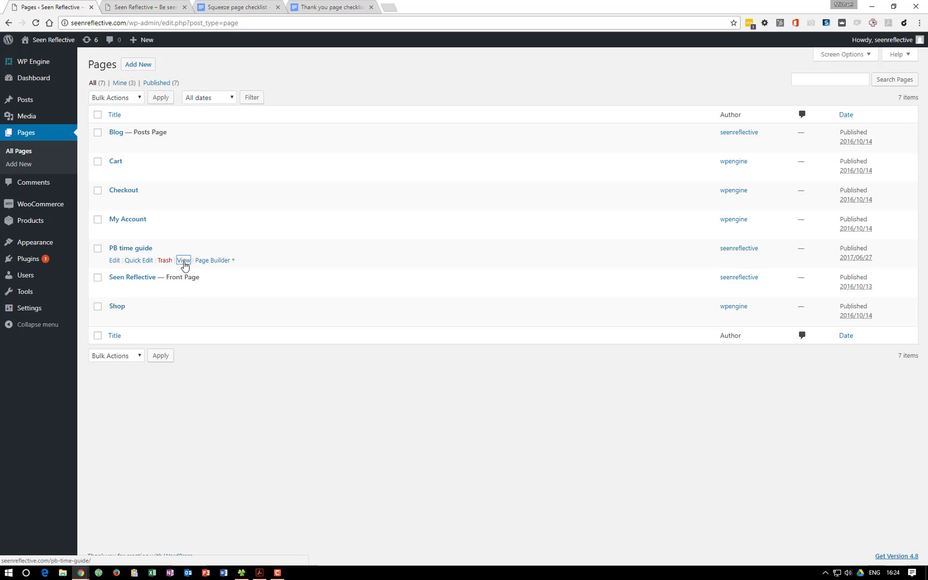
pyautogui.click(183, 261)
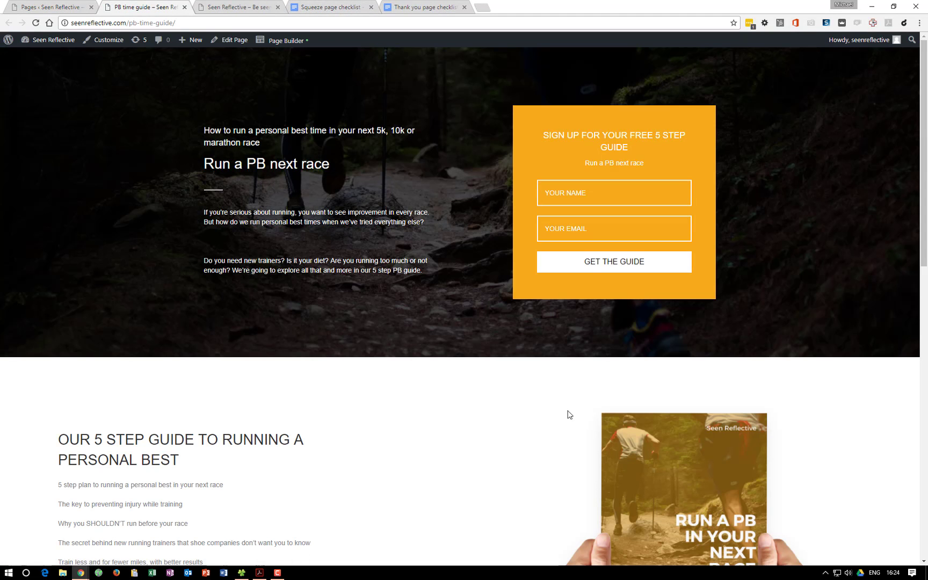
pyautogui.scroll(-6, 571, 413)
pyautogui.scroll(-6, 570, 416)
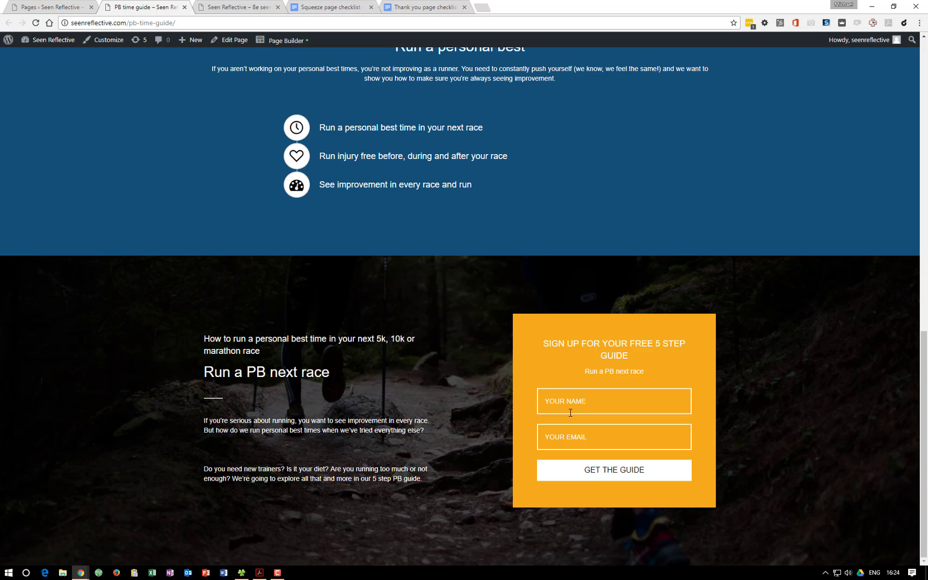
pyautogui.scroll(5, 567, 414)
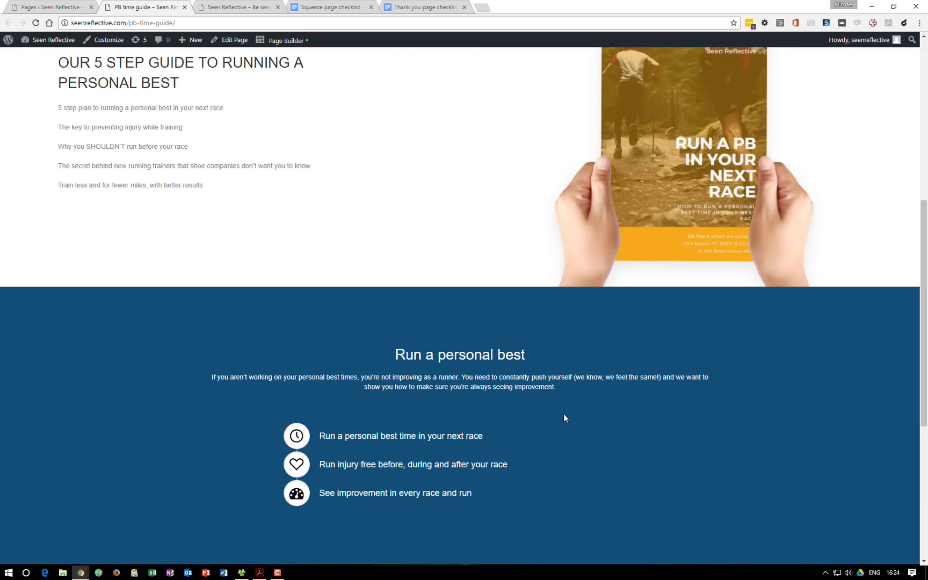
pyautogui.scroll(-11, 563, 413)
pyautogui.scroll(3, 564, 413)
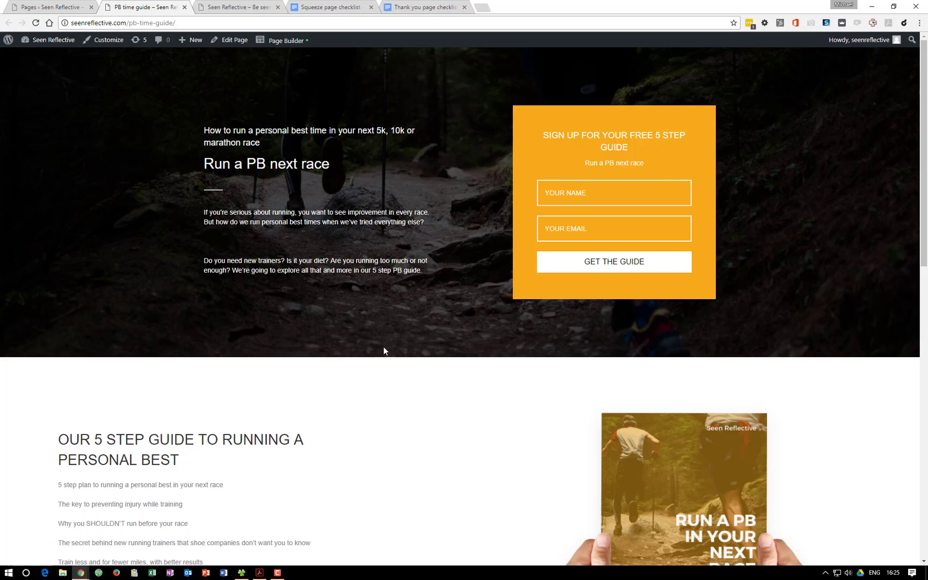
# Review the squeeze page checklist and the thank you page checklist documents
pyautogui.click(260, 7)
pyautogui.click(317, 13)
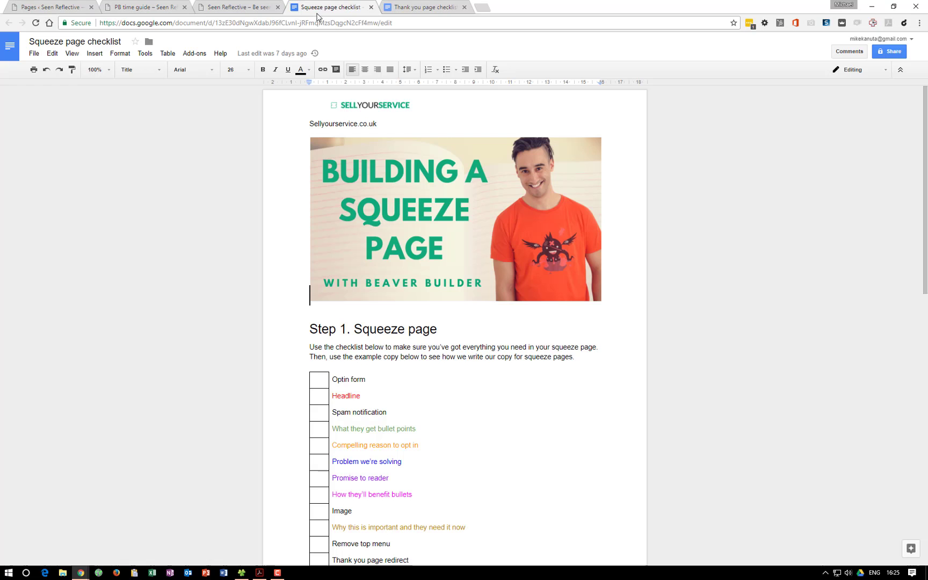
pyautogui.scroll(-8, 428, 317)
pyautogui.scroll(8, 438, 354)
pyautogui.click(383, 7)
pyautogui.scroll(2, 548, 319)
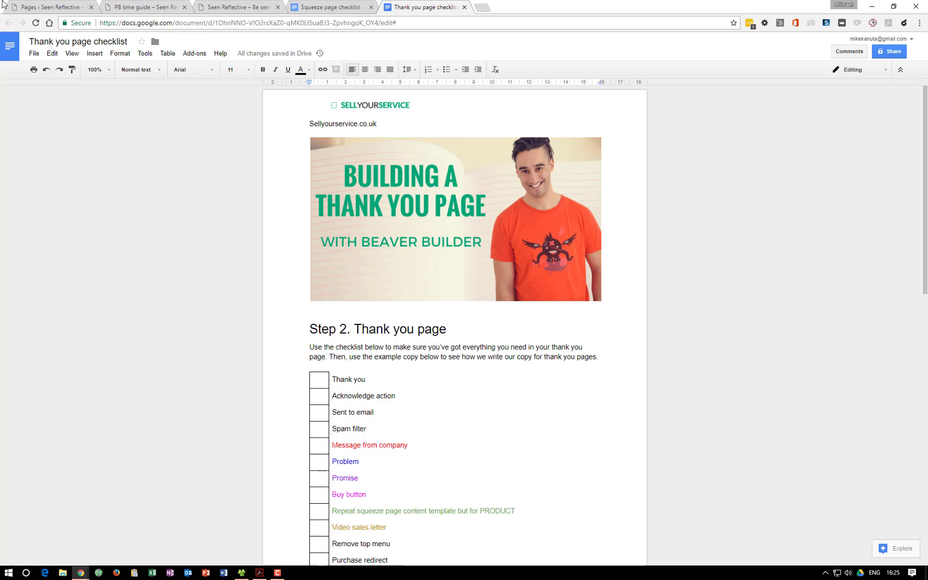
# Return to the live PB time guide page and examine its sign-up form and five-step guide section
pyautogui.click(219, 8)
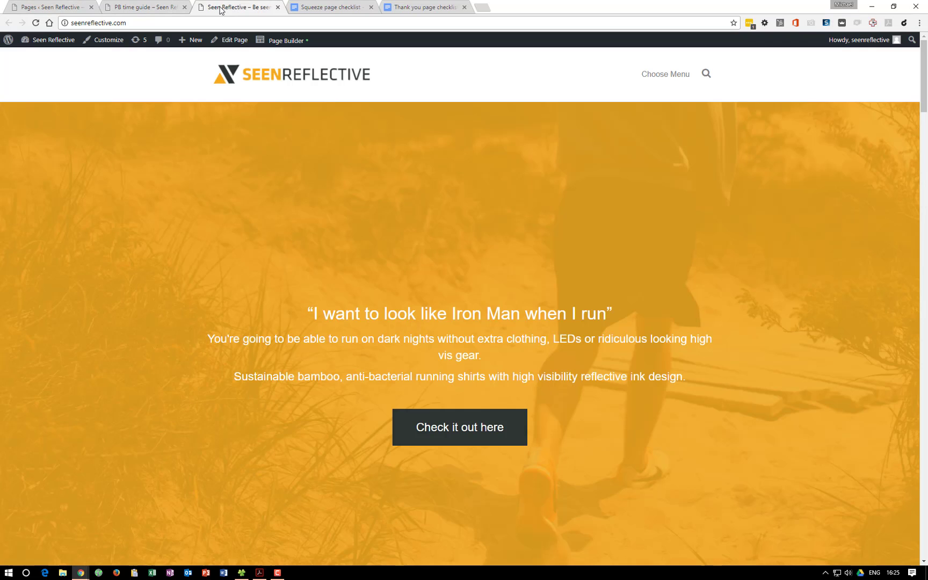
pyautogui.click(136, 7)
pyautogui.click(607, 234)
pyautogui.scroll(-12, 458, 272)
pyautogui.click(583, 400)
pyautogui.scroll(-4, 445, 404)
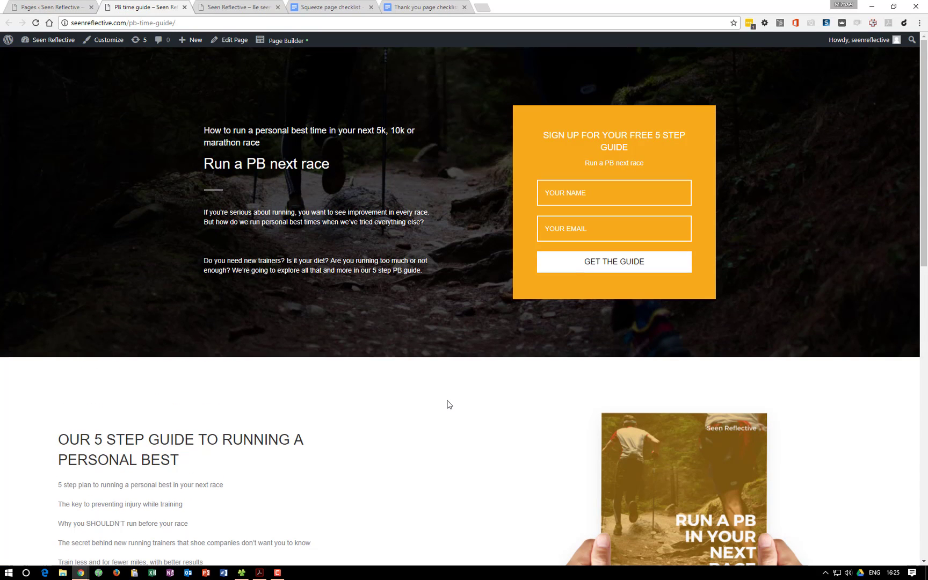
pyautogui.scroll(-3, 449, 404)
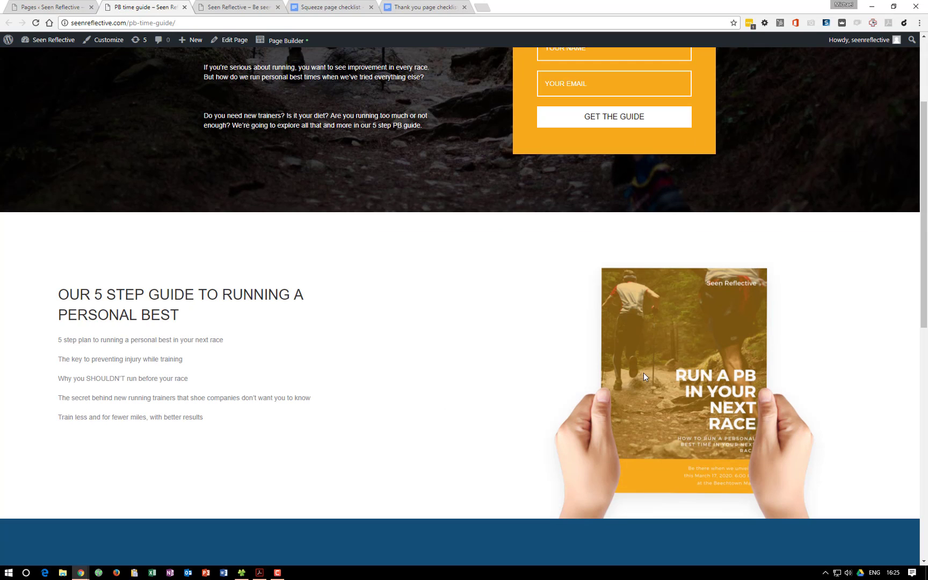
pyautogui.scroll(3, 643, 373)
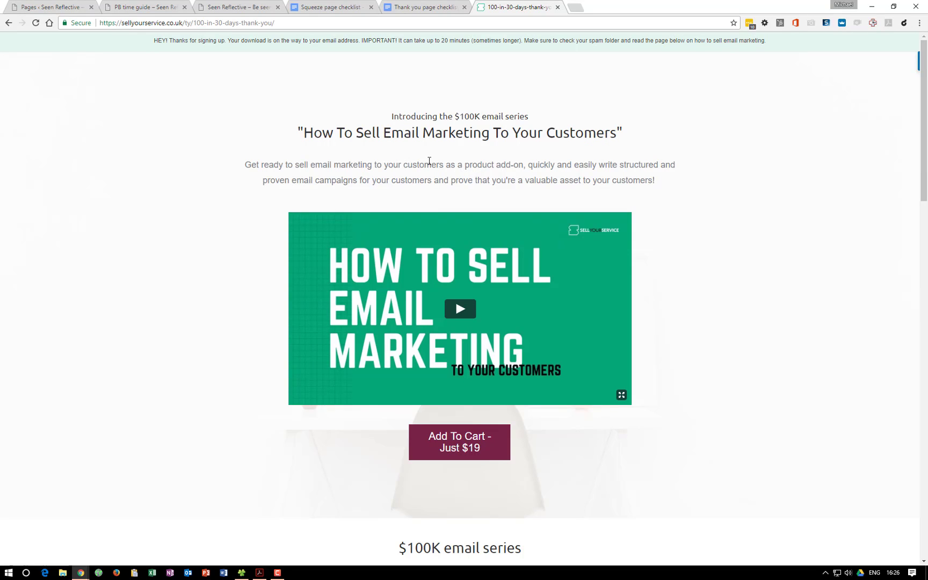
# Examine the headline, sales video and Add To Cart offer on the example 100-in-30-days thank-you page
pyautogui.tripleClick(313, 127)
pyautogui.click(673, 132)
pyautogui.scroll(-3, 754, 271)
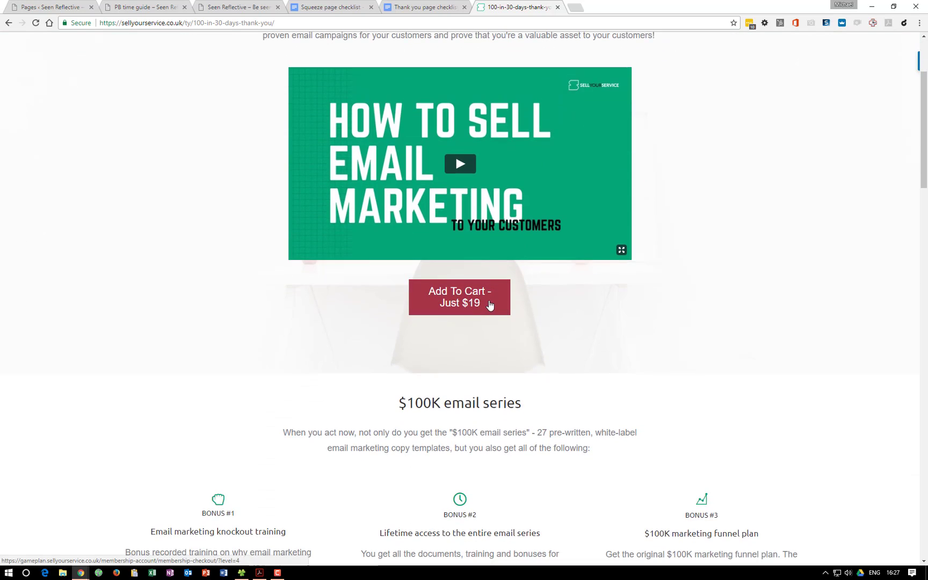
pyautogui.scroll(3, 536, 322)
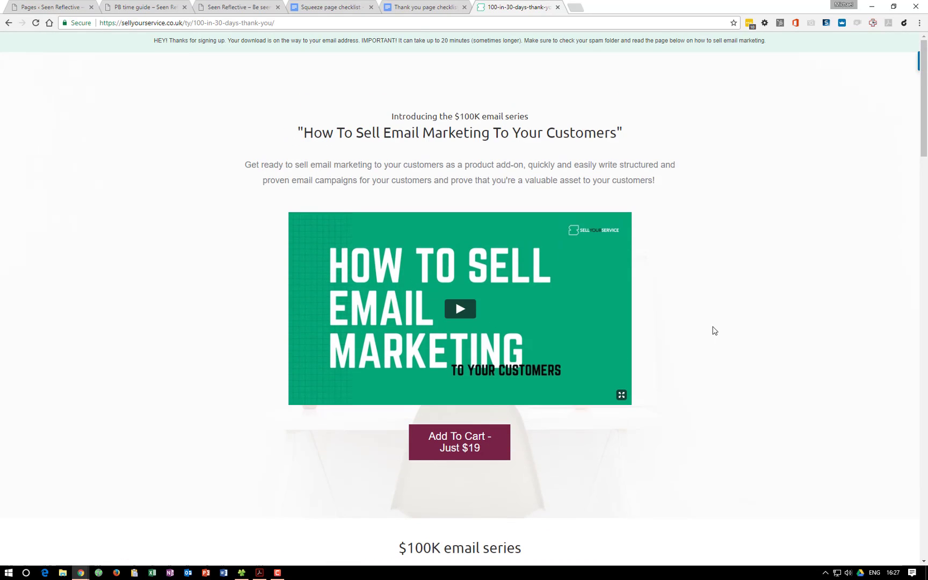
pyautogui.click(493, 459)
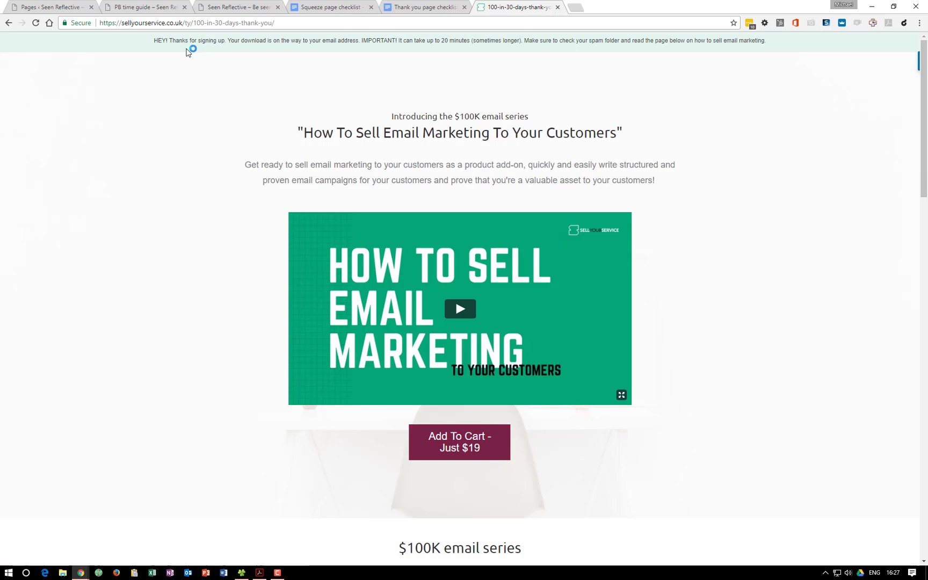
# Examine the example page's sign-up notice, bonuses, guarantee, testimonials and closing order section
pyautogui.moveTo(190, 39); pyautogui.dragTo(305, 55)
pyautogui.click(309, 57)
pyautogui.scroll(-5, 204, 368)
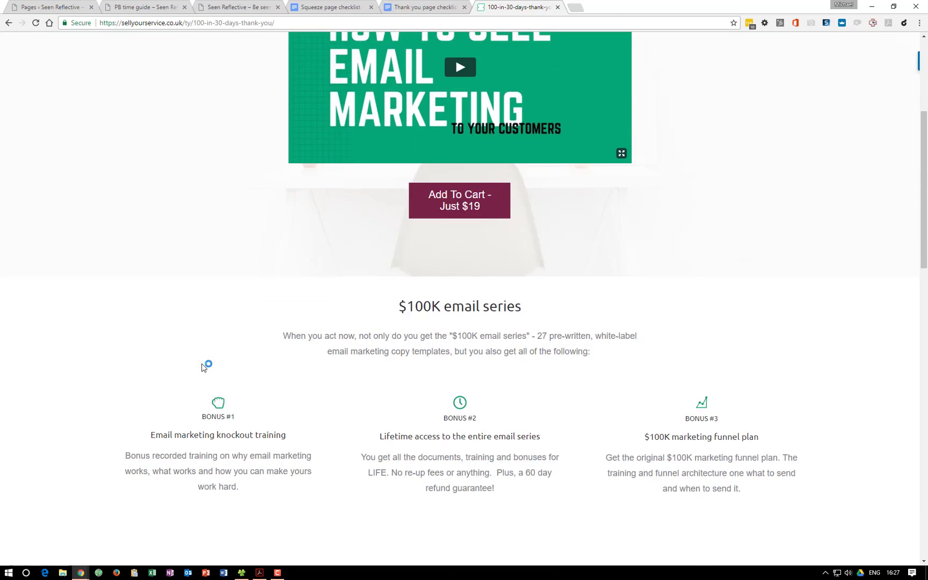
pyautogui.scroll(-15, 203, 363)
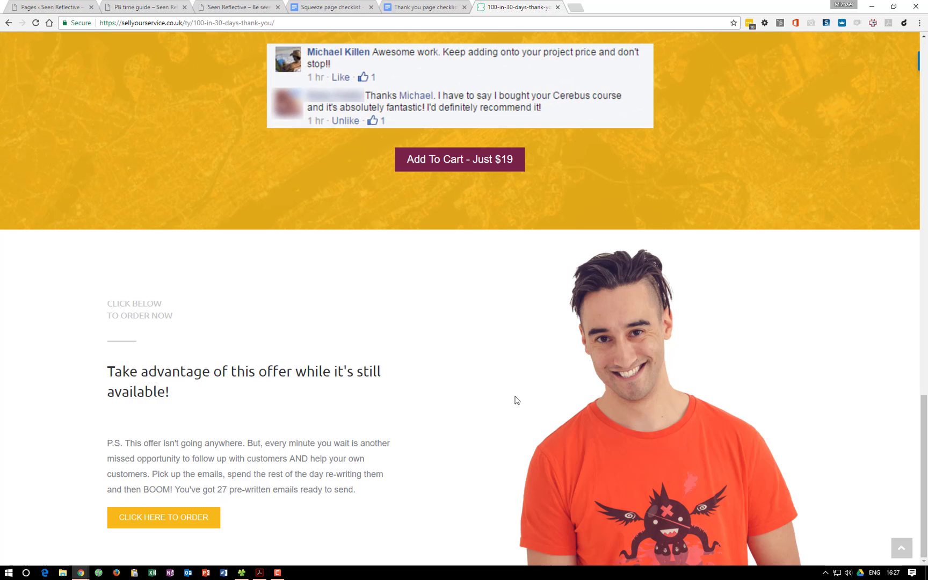
pyautogui.scroll(6, 430, 394)
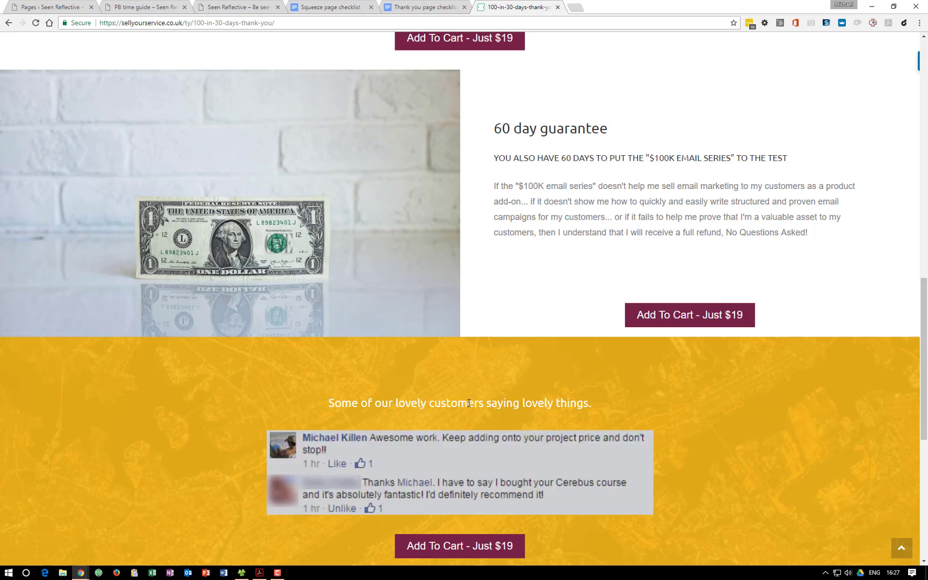
pyautogui.scroll(15, 580, 485)
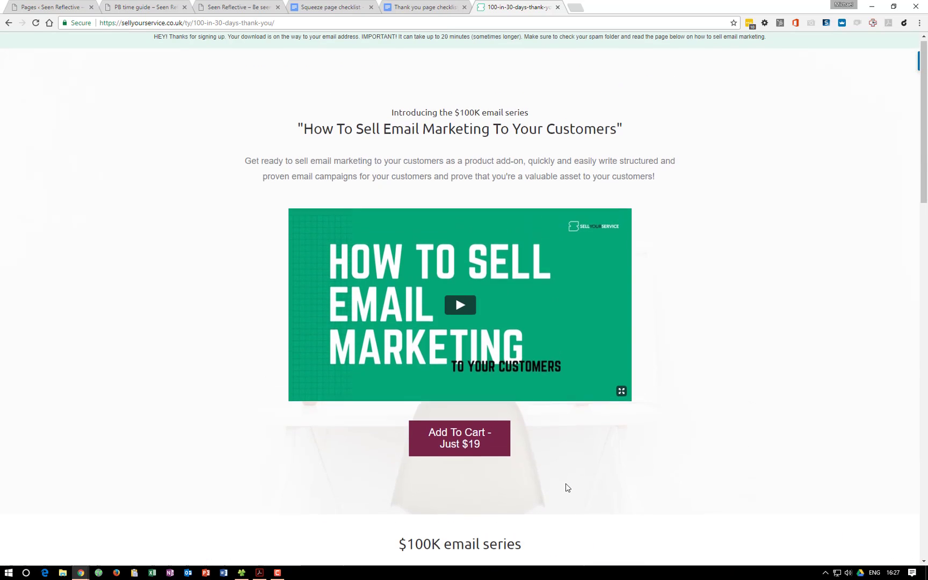
# Publish a new WordPress page titled "PB thank you" and launch Page Builder on it
pyautogui.click(248, 6)
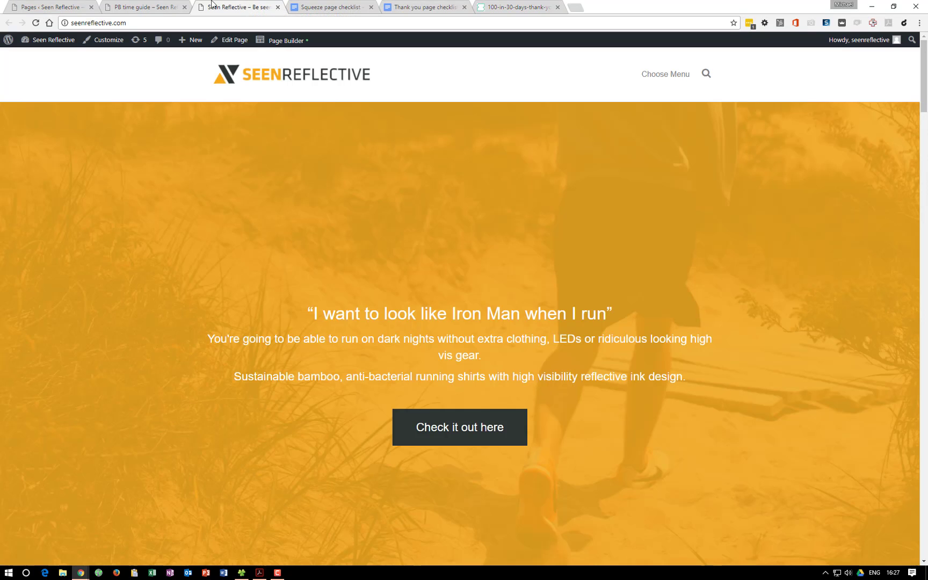
pyautogui.click(145, 6)
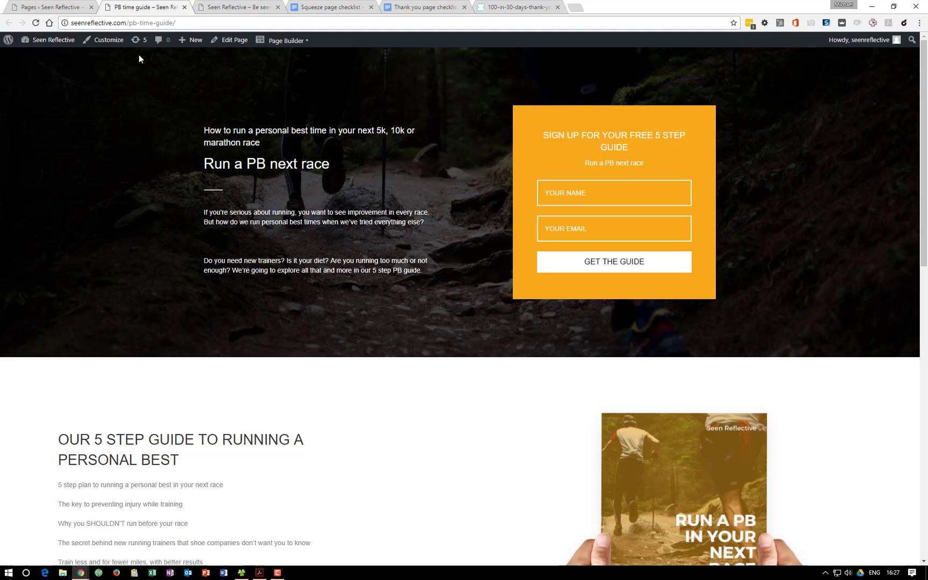
pyautogui.click(54, 6)
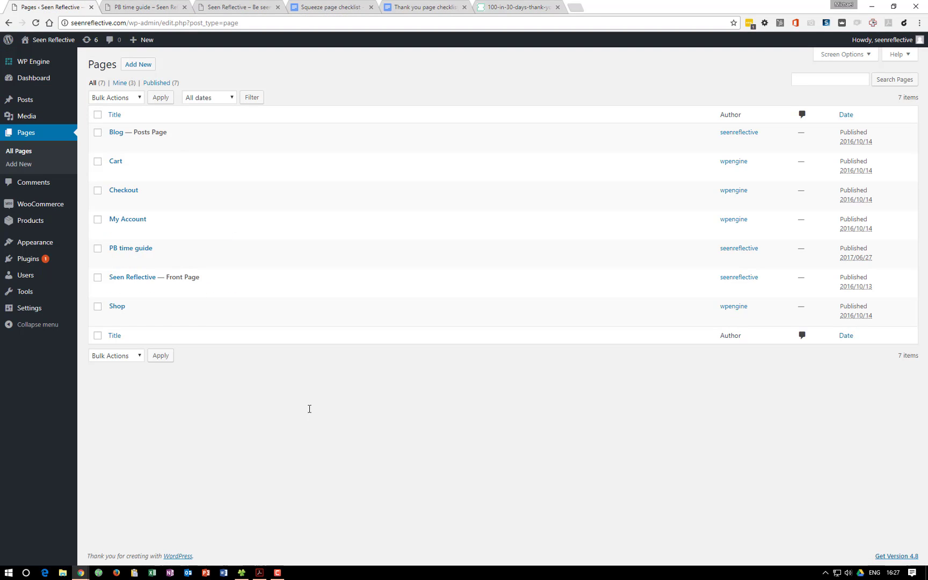
pyautogui.click(139, 64)
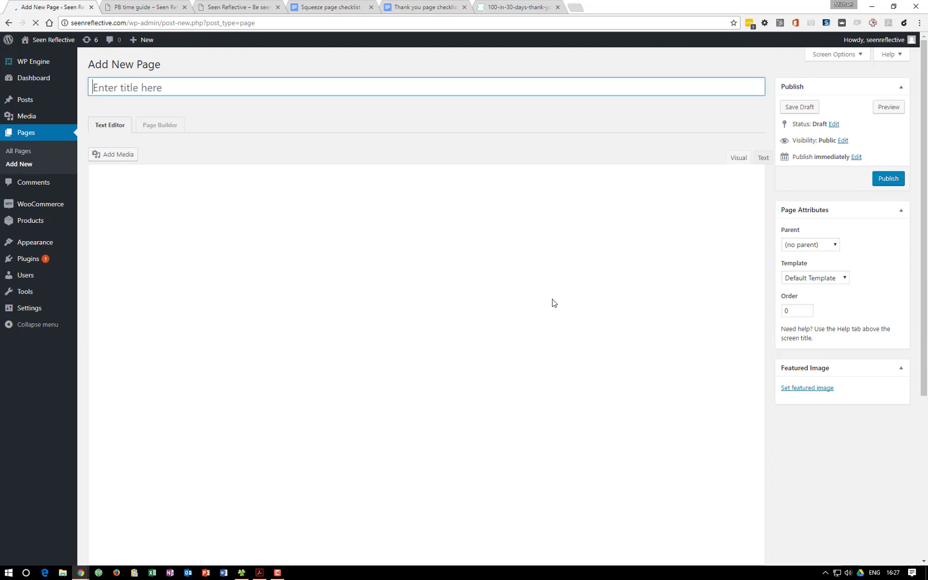
pyautogui.write('PB')
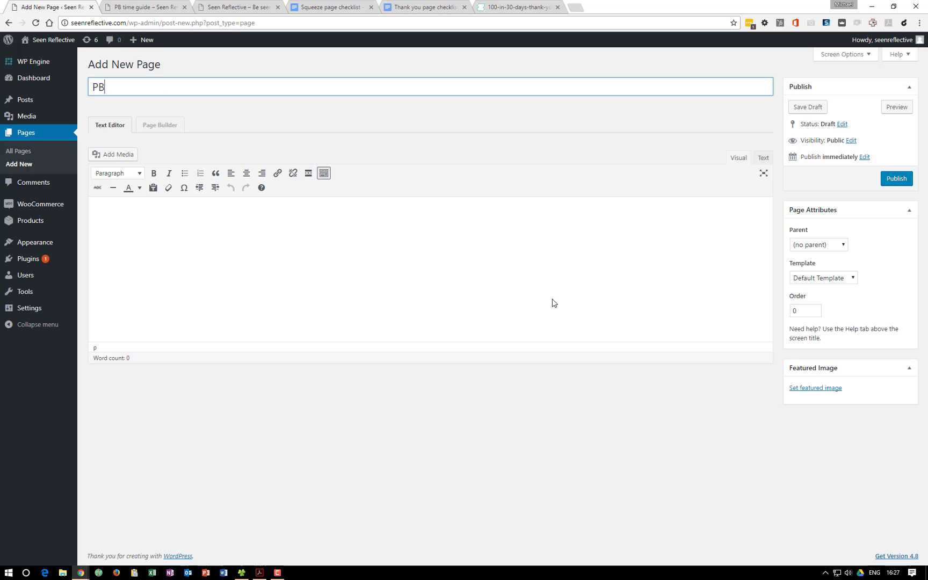
pyautogui.write(' thank you')
pyautogui.click(894, 179)
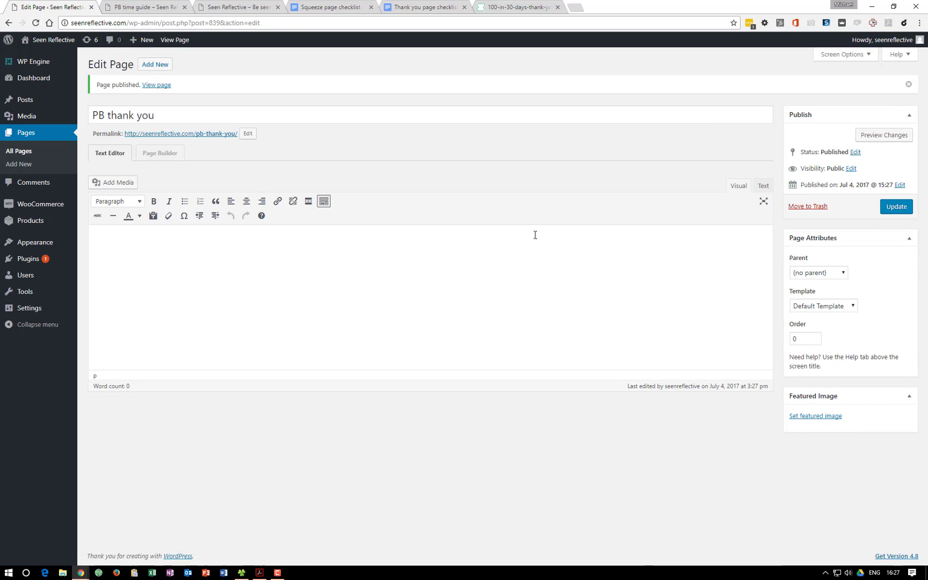
pyautogui.click(167, 156)
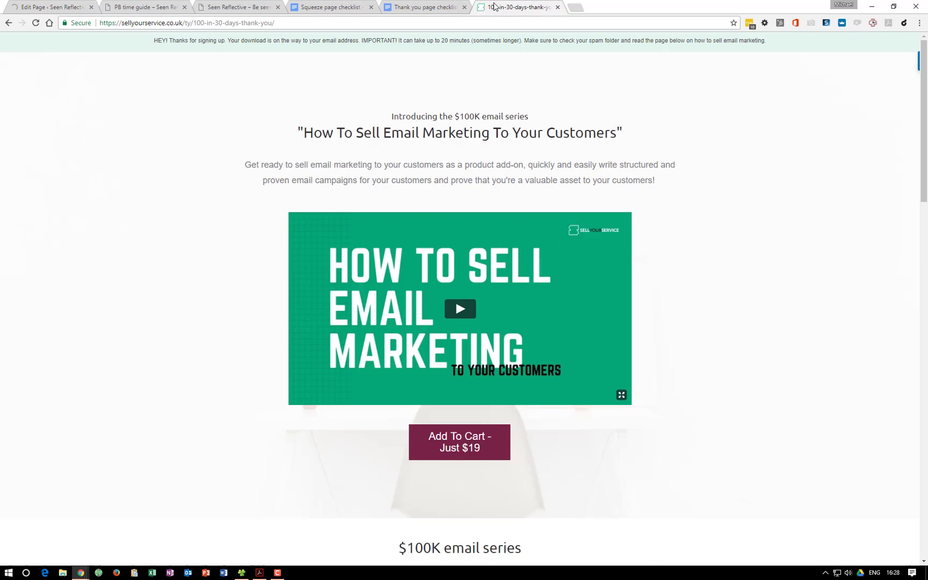
# Examine the "ty" folder and page slug in the example thank-you page's web address
pyautogui.click(497, 7)
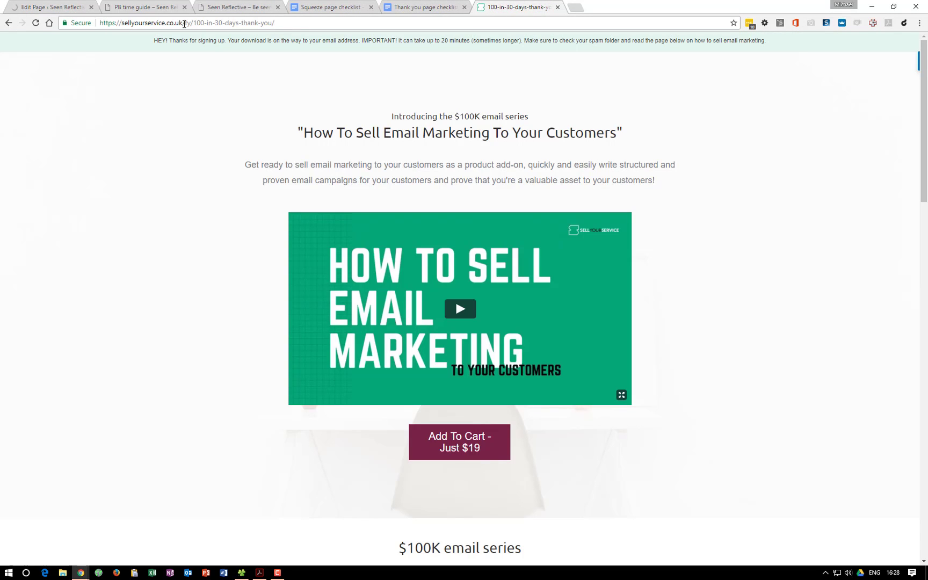
pyautogui.moveTo(183, 23); pyautogui.dragTo(194, 24)
pyautogui.moveTo(205, 23); pyautogui.dragTo(276, 23)
pyautogui.click(231, 148)
# Start the PB thank you page layout from the Blank landing page template
pyautogui.click(161, 7)
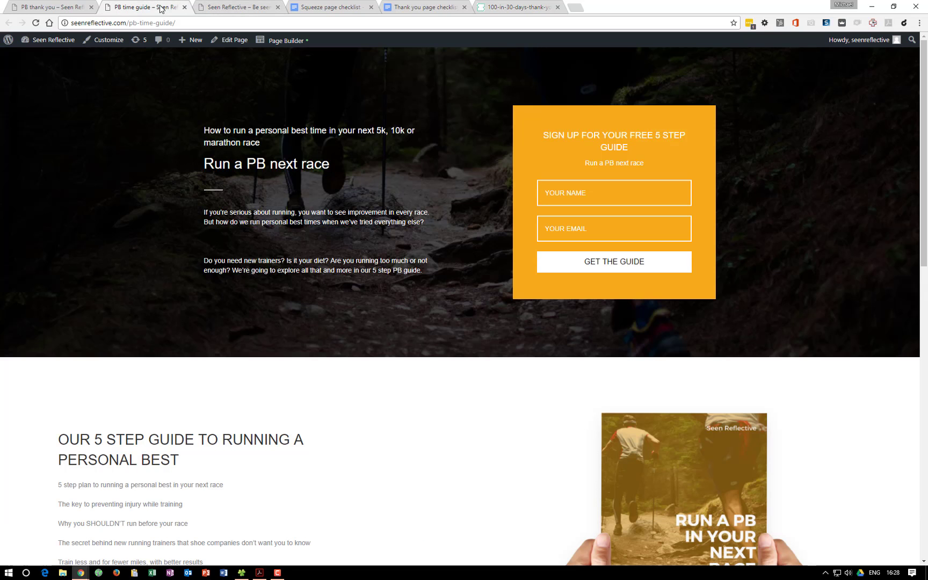
pyautogui.click(80, 9)
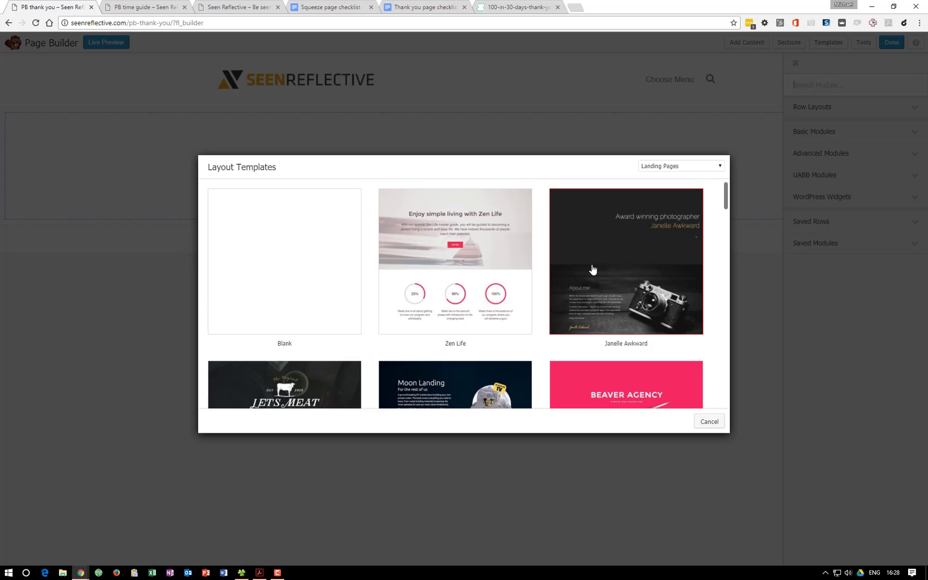
pyautogui.scroll(-5, 593, 269)
pyautogui.scroll(5, 592, 269)
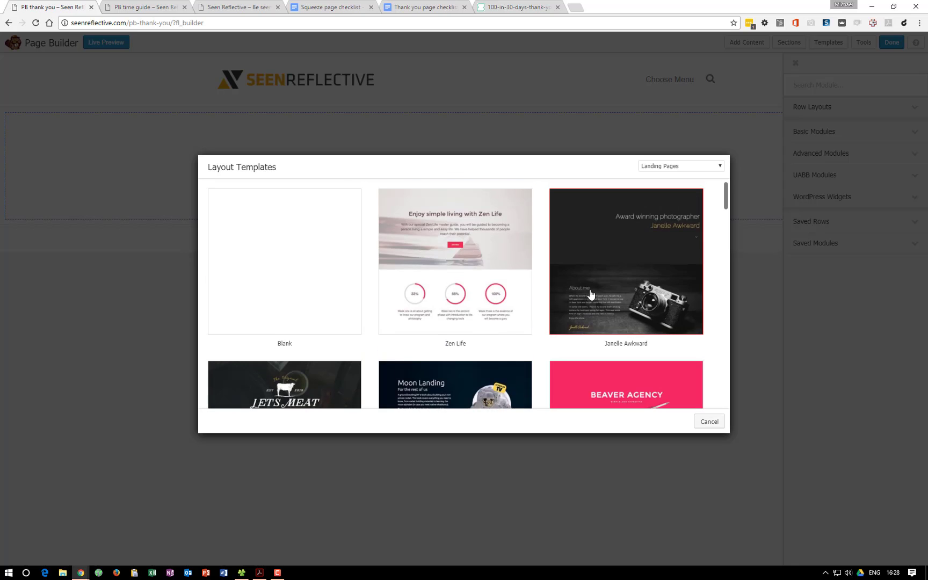
pyautogui.click(316, 281)
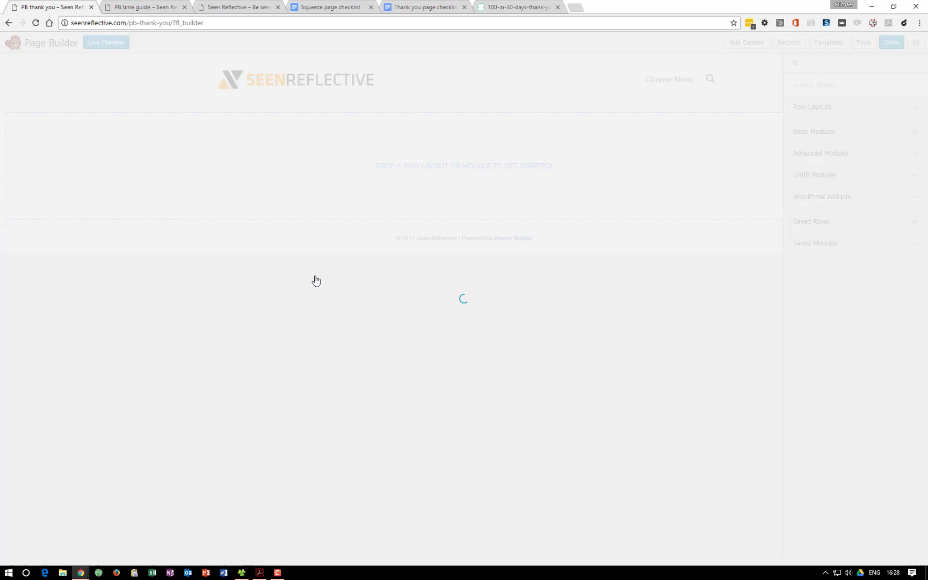
# Review the thank you page checklist items and the example winter running copy in the checklist document
pyautogui.click(411, 8)
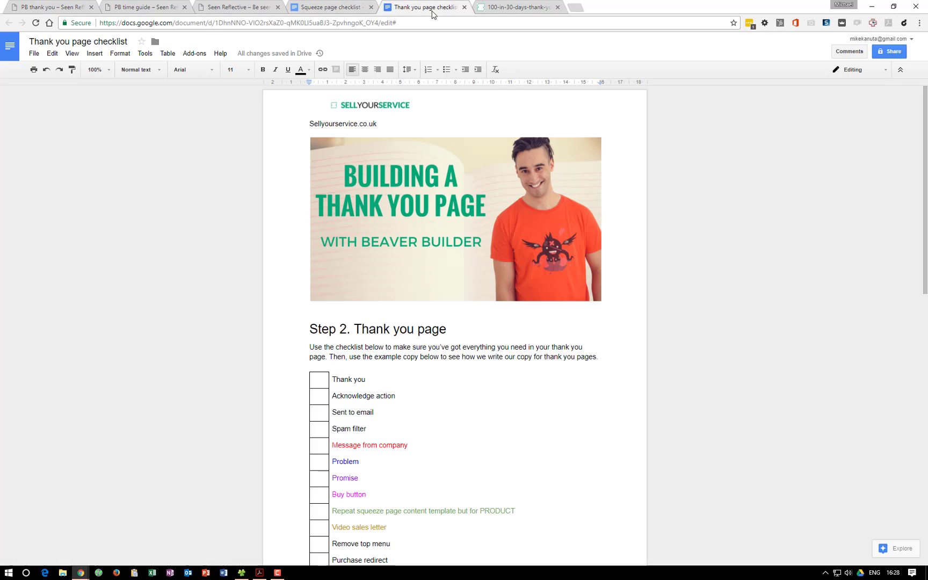
pyautogui.scroll(-3, 227, 317)
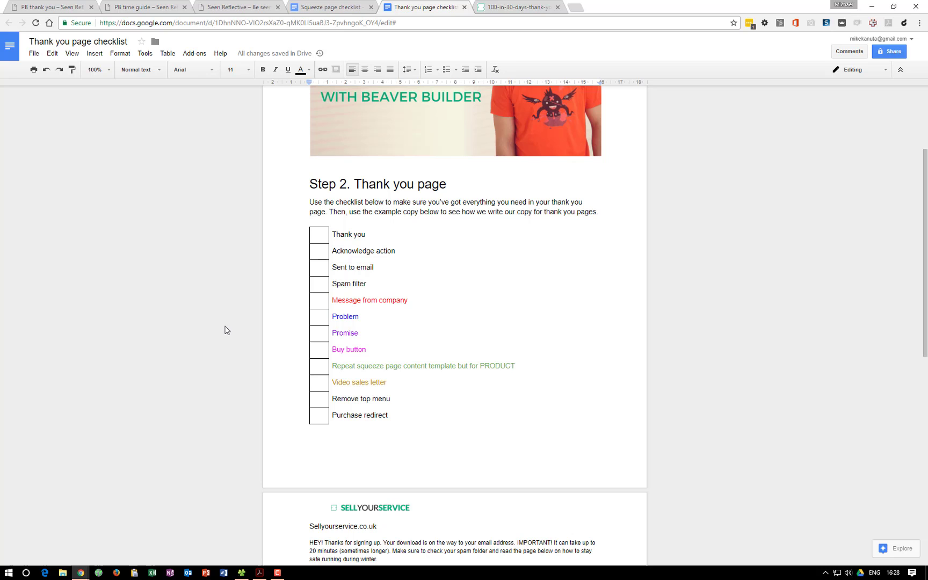
pyautogui.scroll(-5, 286, 343)
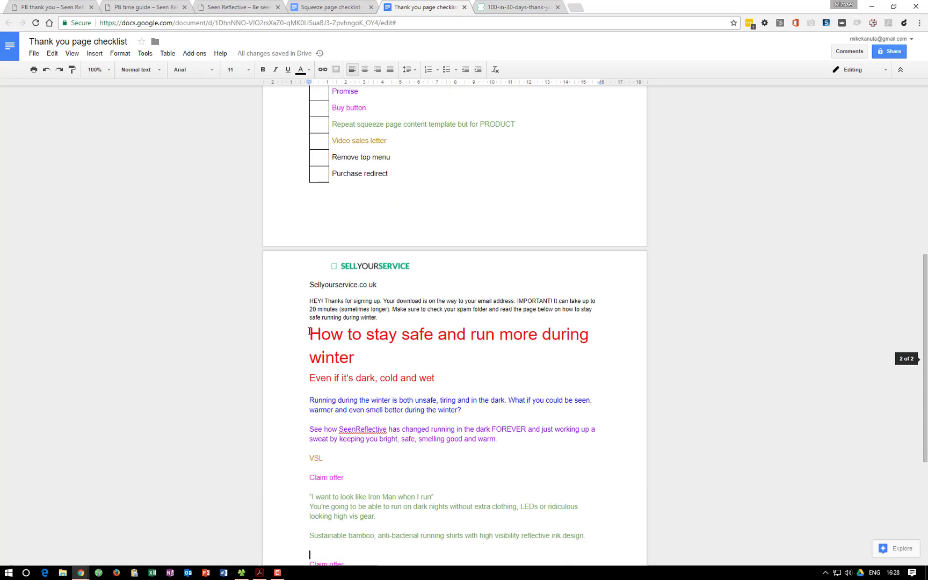
pyautogui.scroll(-3, 294, 328)
pyautogui.scroll(4, 571, 390)
pyautogui.scroll(-3, 564, 392)
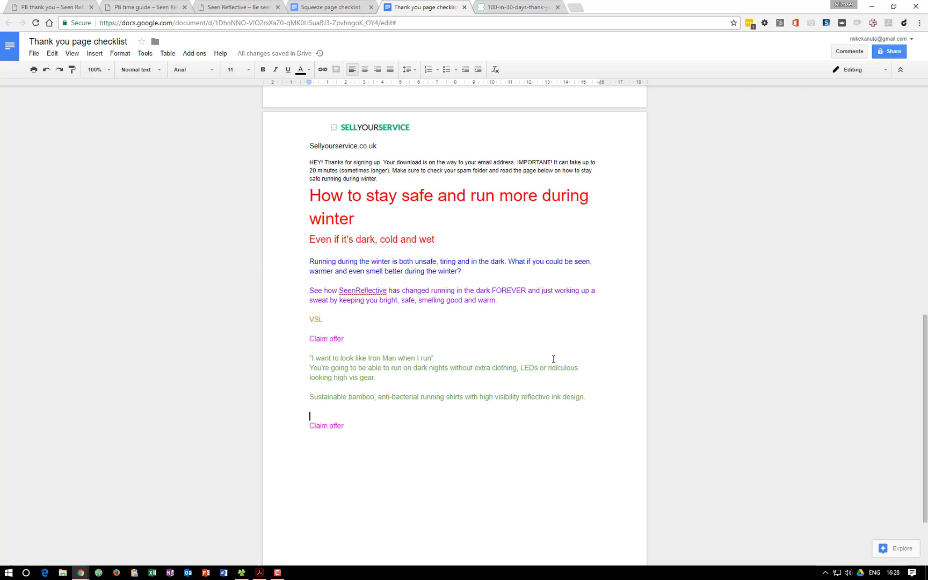
# Compare the thank you page checklist items with the squeeze page checklist and its example PB race copy
pyautogui.scroll(4, 553, 358)
pyautogui.scroll(3, 553, 358)
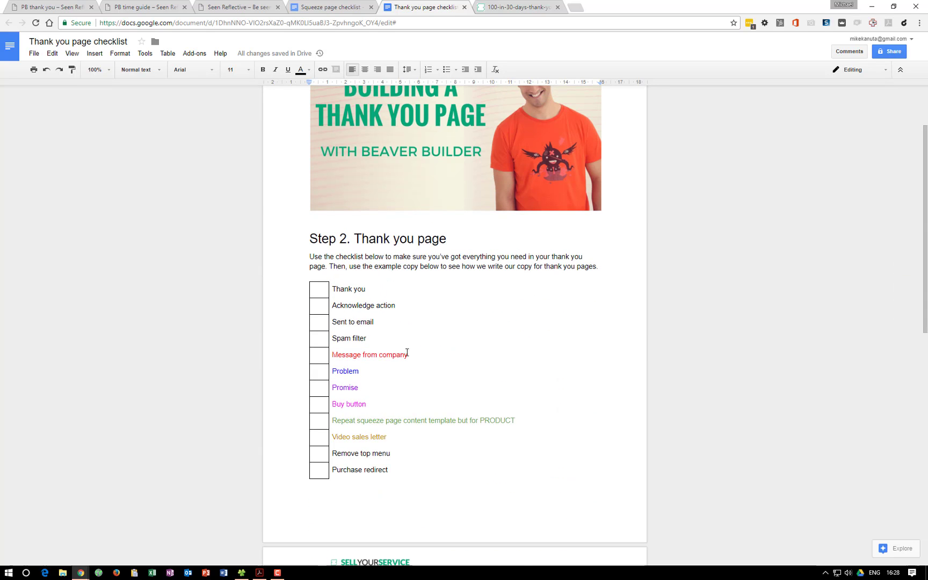
pyautogui.scroll(-1, 416, 353)
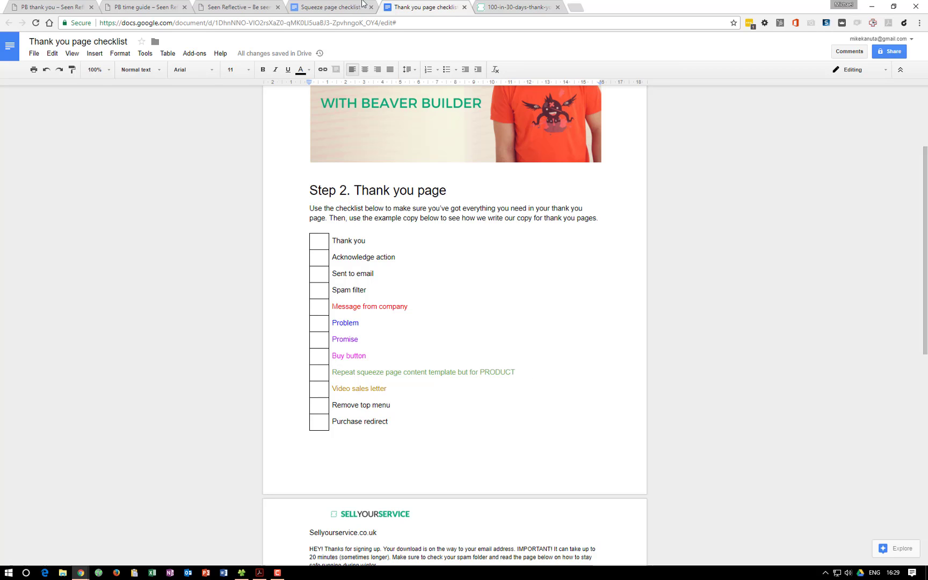
pyautogui.click(317, 13)
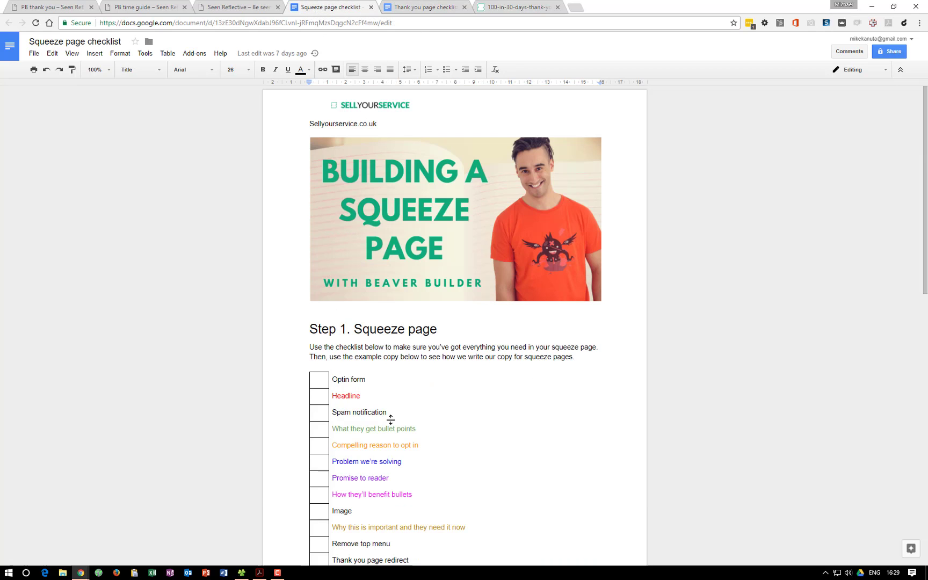
pyautogui.scroll(-4, 390, 421)
pyautogui.scroll(-8, 472, 360)
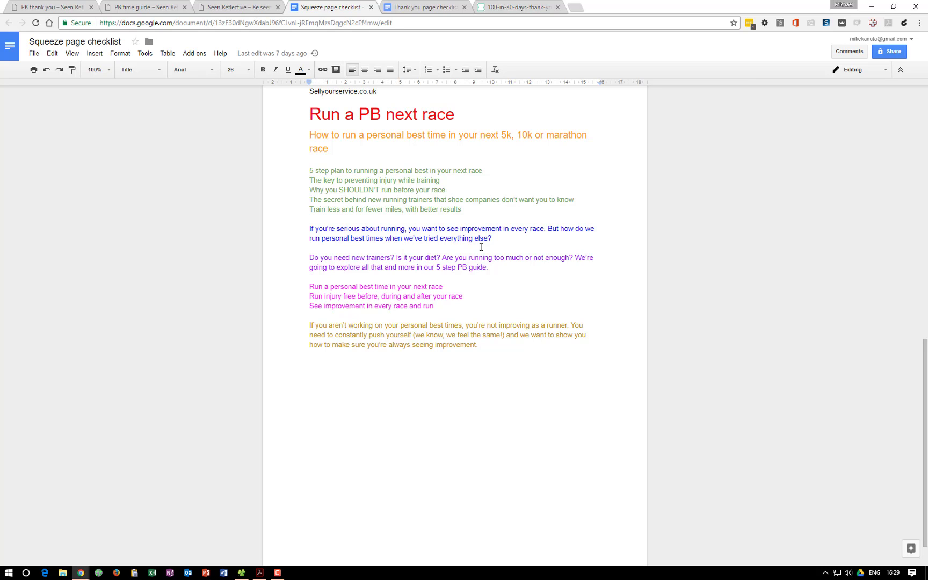
pyautogui.scroll(5, 481, 247)
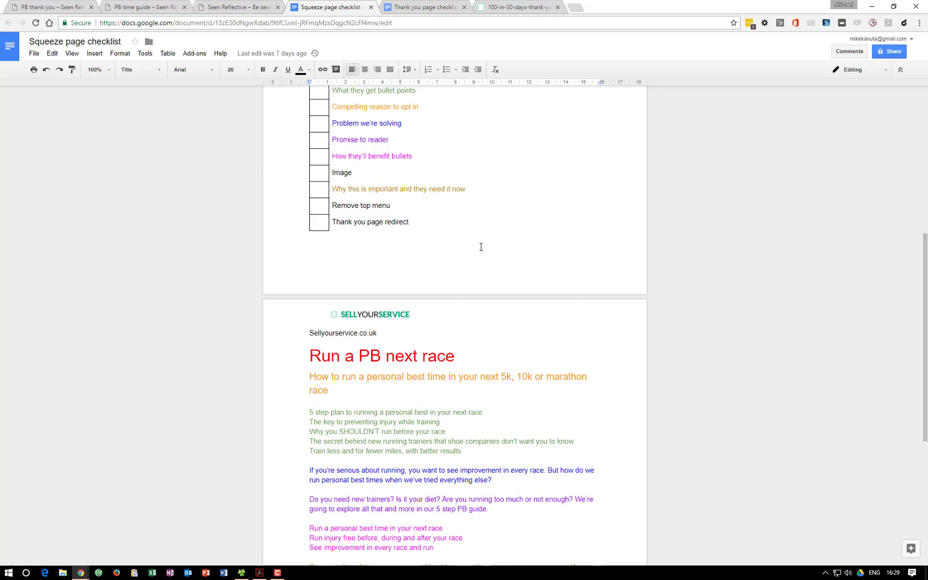
pyautogui.scroll(7, 481, 246)
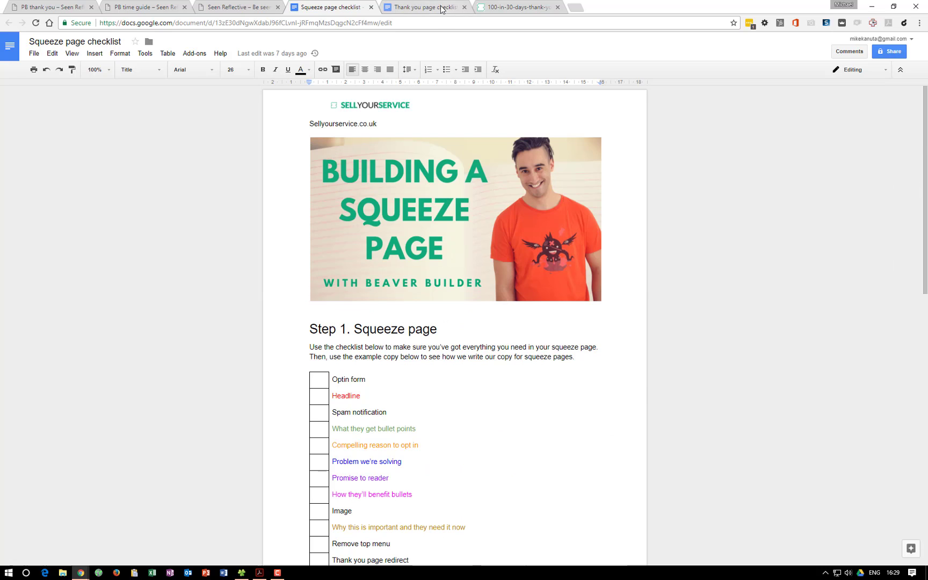
pyautogui.click(441, 9)
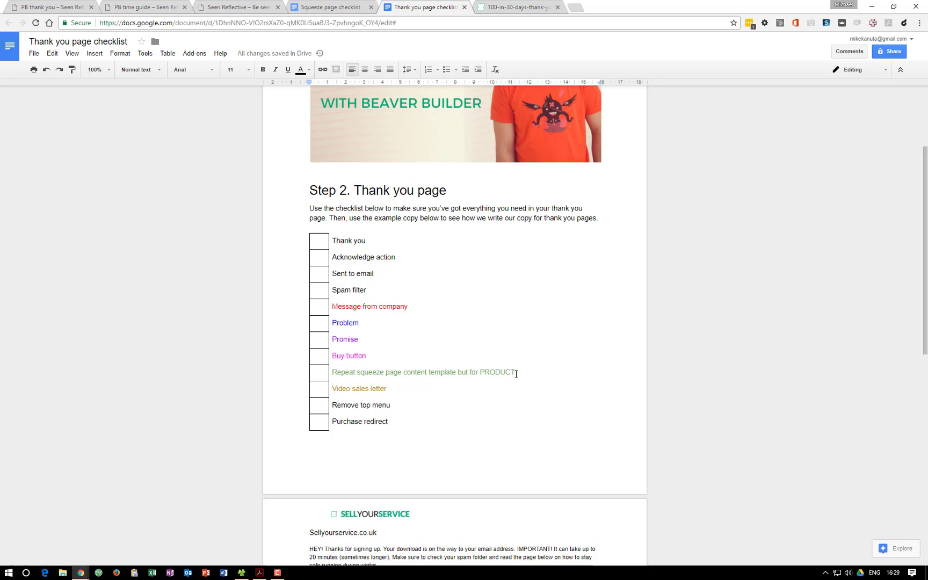
pyautogui.scroll(-1, 512, 372)
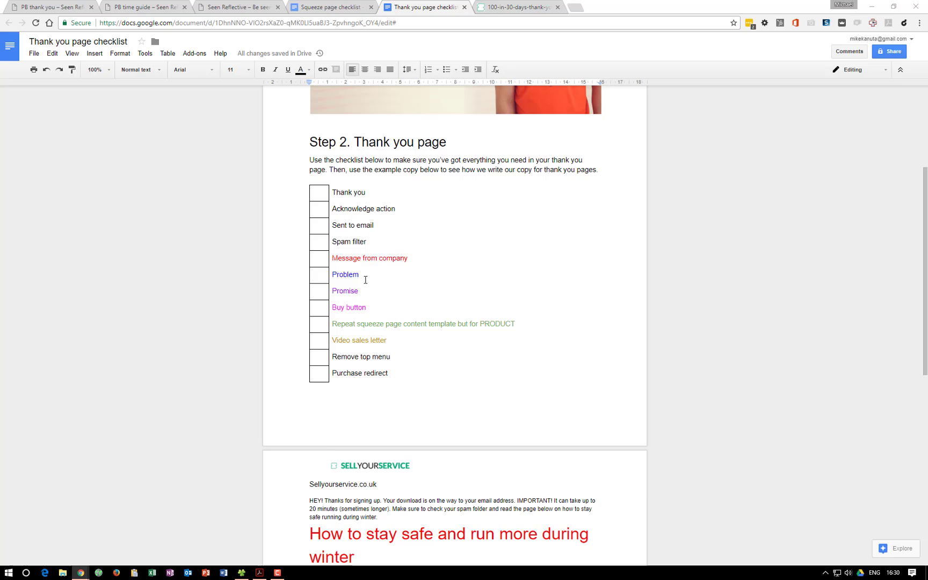
pyautogui.scroll(1, 365, 280)
pyautogui.scroll(-3, 378, 334)
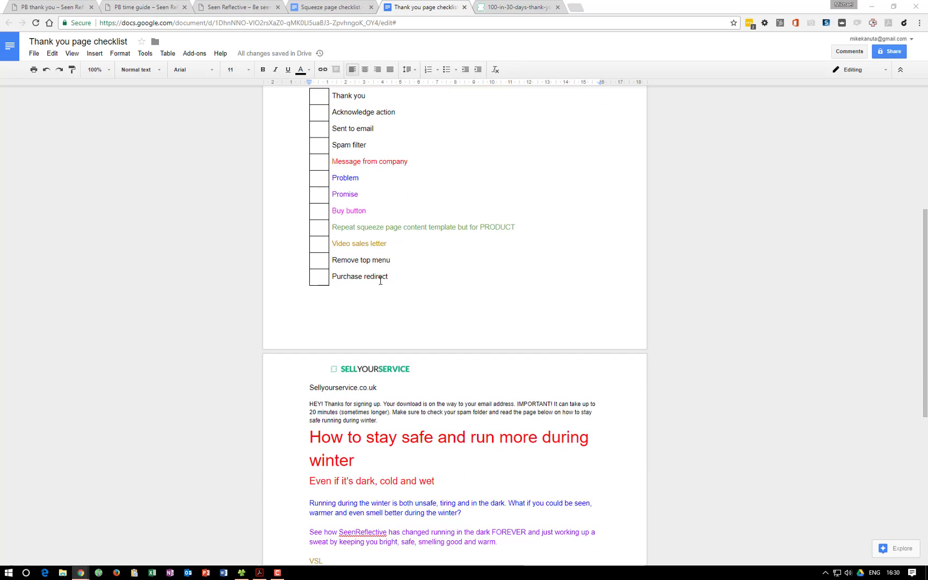
# Return to the PB thank you page in Page Builder and add a 1 Column row containing a Text Editor module
pyautogui.click(241, 7)
pyautogui.click(142, 7)
pyautogui.click(82, 3)
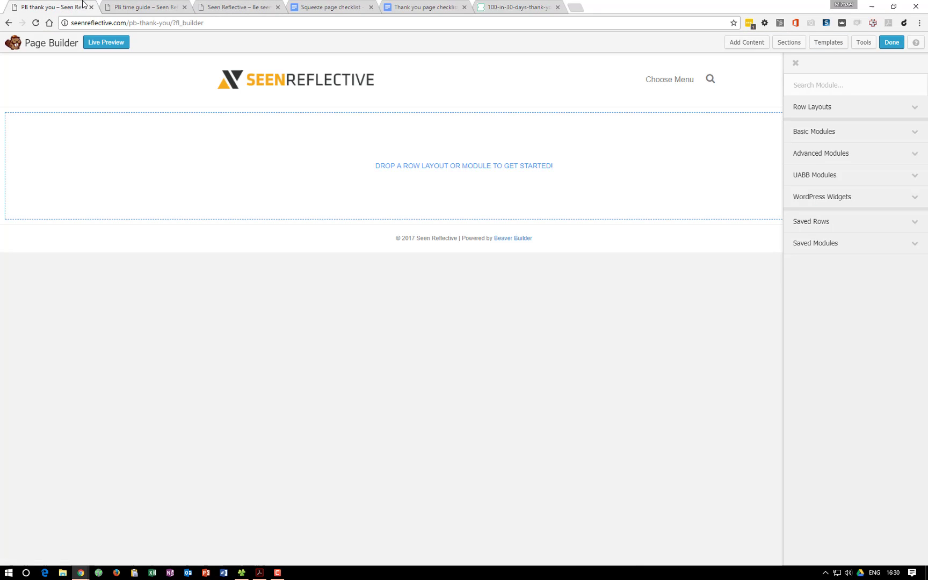
pyautogui.click(864, 114)
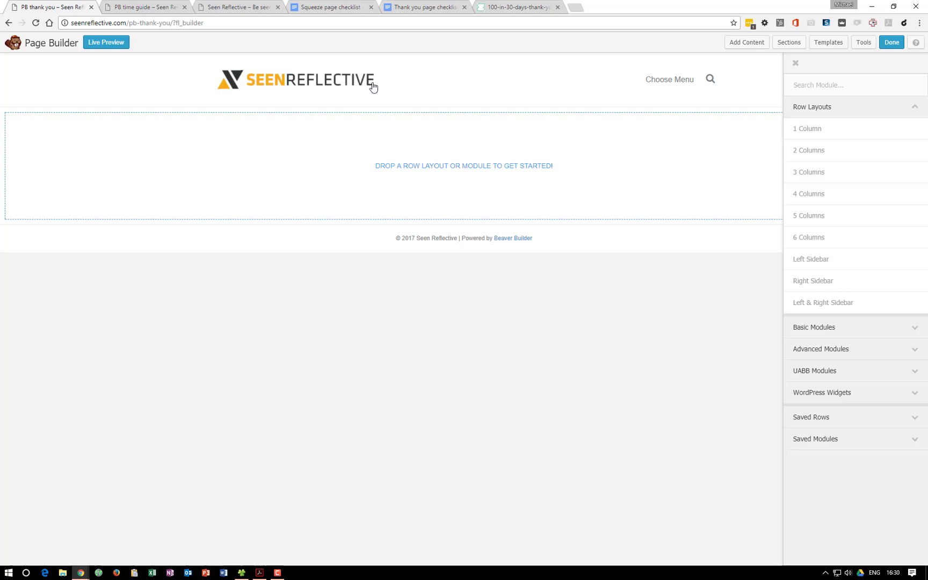
pyautogui.moveTo(832, 128); pyautogui.dragTo(393, 138)
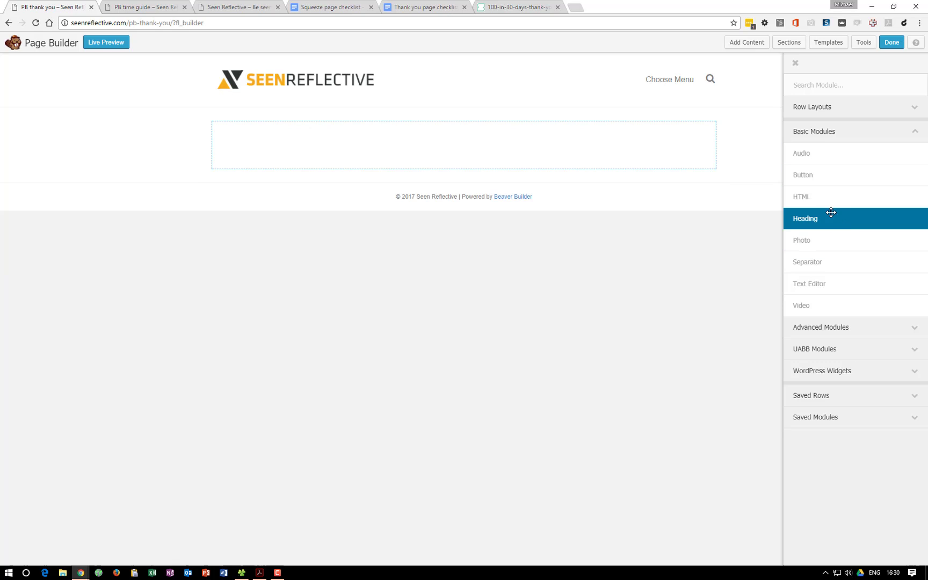
pyautogui.moveTo(831, 284); pyautogui.dragTo(442, 175)
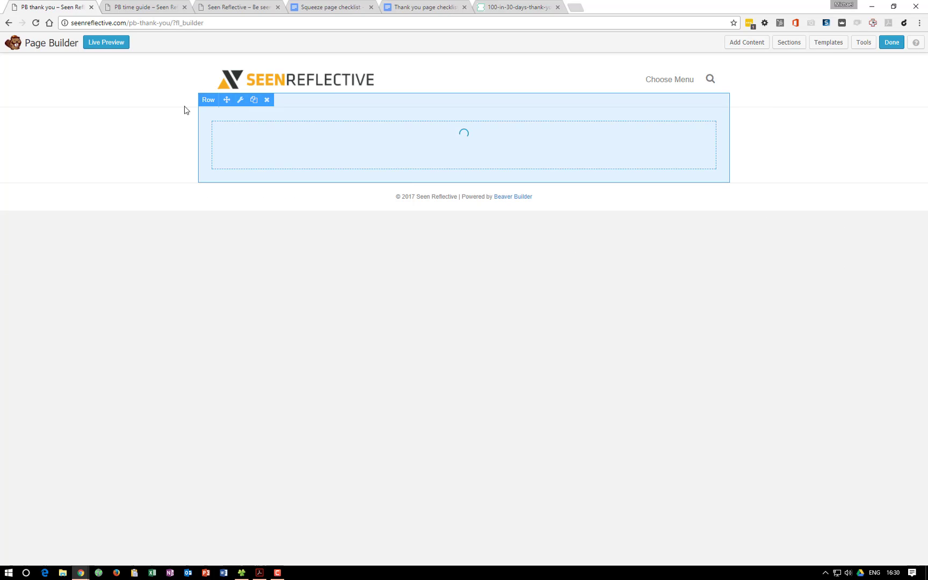
# Copy the "HEY! Thanks for signing up" paragraph from the thank you page checklist into the text module and save it
pyautogui.hotkey('ctrl', 'shift', 'Tab')
pyautogui.hotkey('ctrl', 'shift', 'Tab')
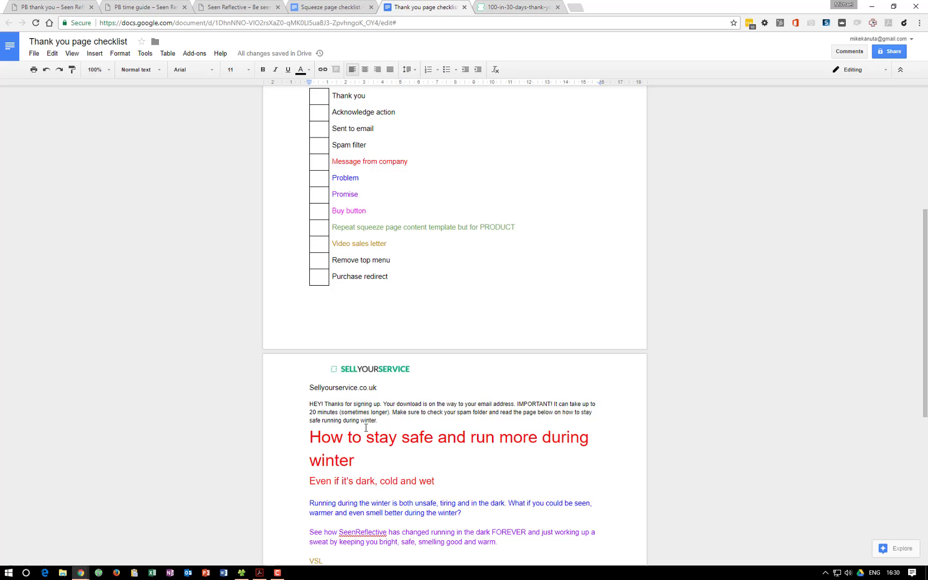
pyautogui.moveTo(378, 421); pyautogui.dragTo(274, 402)
pyautogui.hotkey('ctrl', 'c')
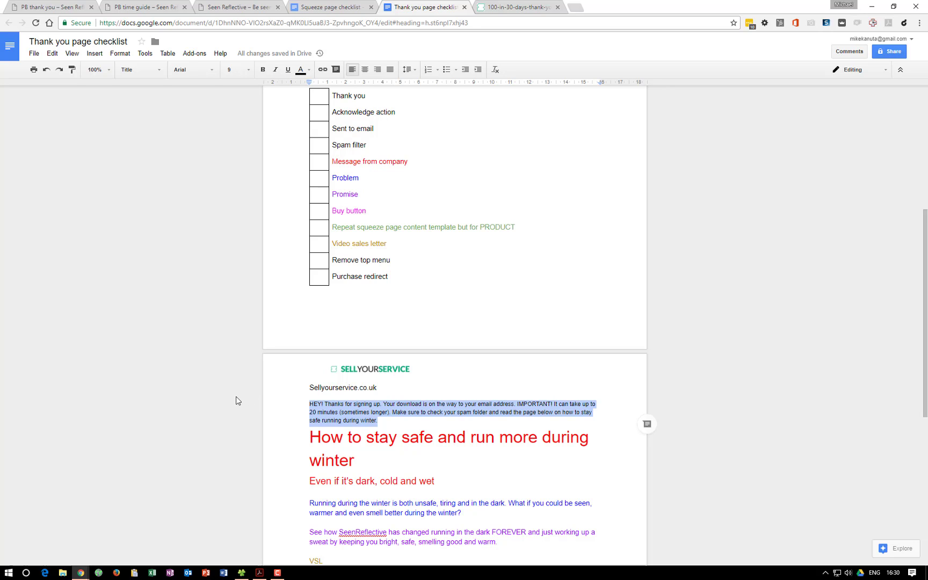
pyautogui.click(330, 7)
pyautogui.click(236, 6)
pyautogui.click(161, 7)
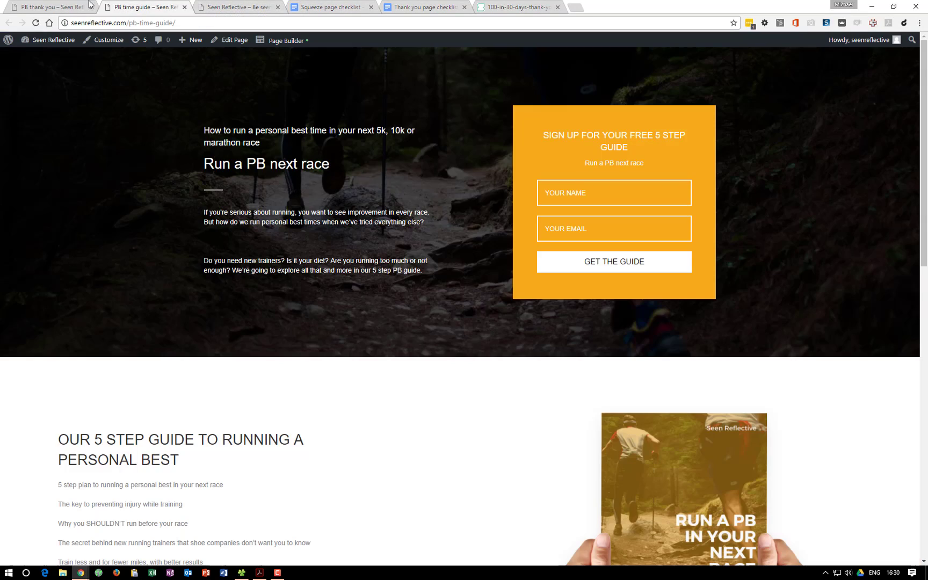
pyautogui.click(90, 5)
pyautogui.click(408, 322)
pyautogui.hotkey('ctrl', 'v')
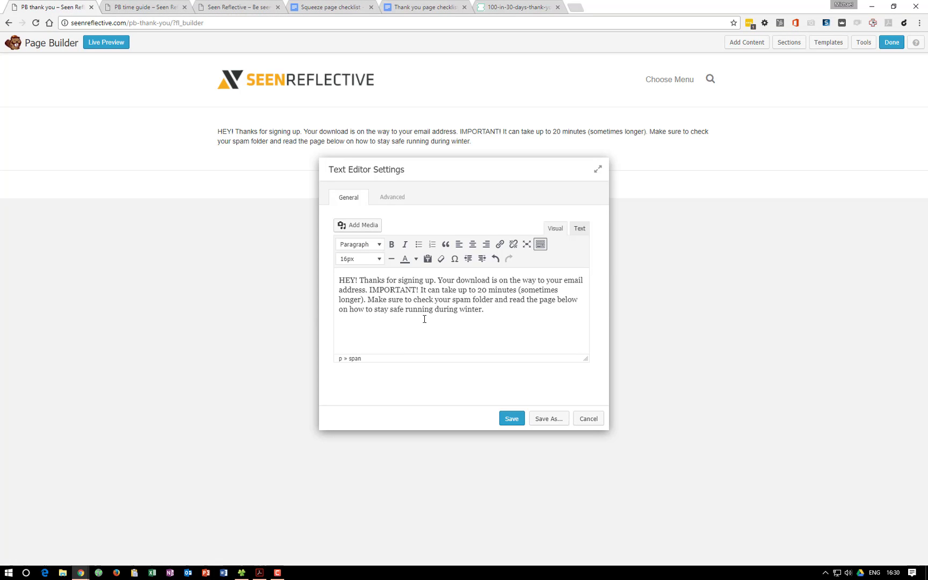
pyautogui.click(379, 202)
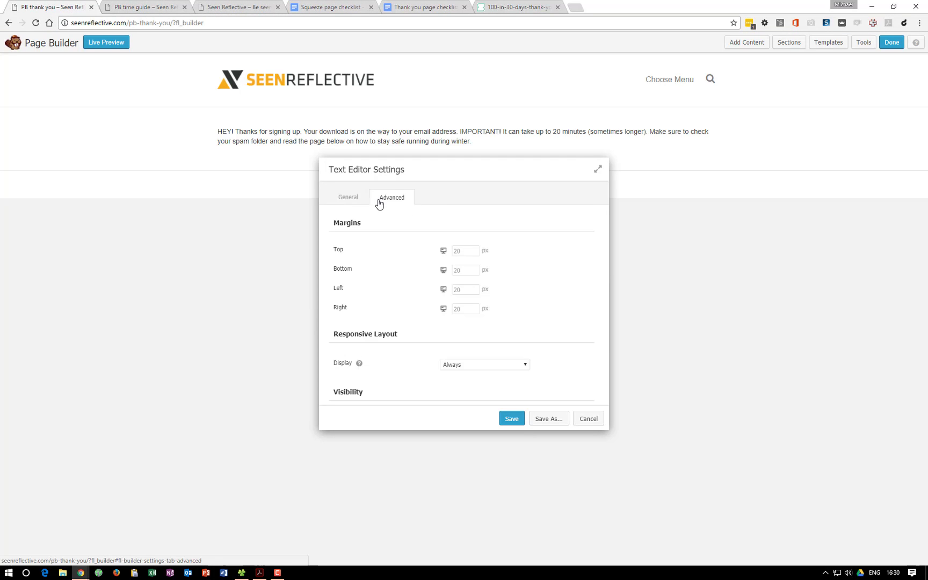
pyautogui.click(510, 419)
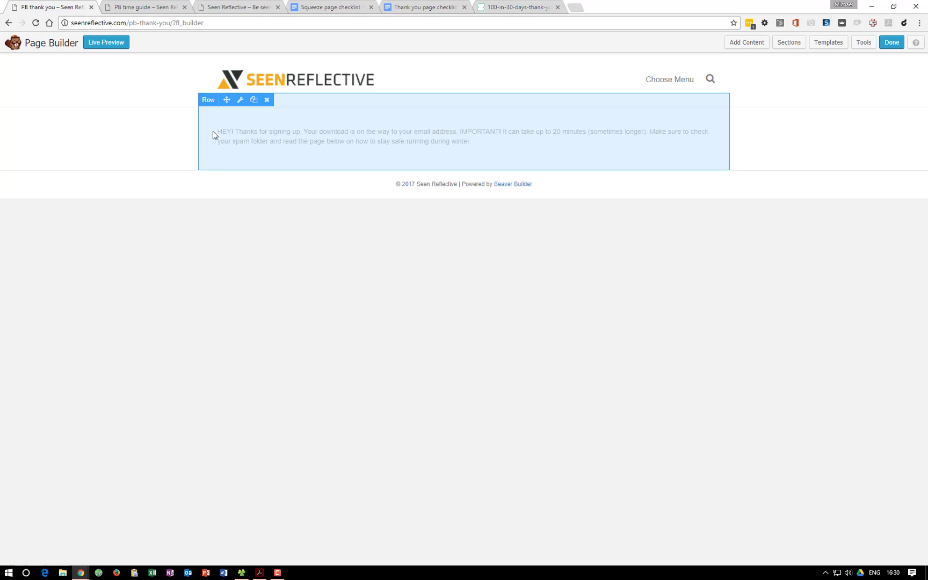
pyautogui.click(257, 102)
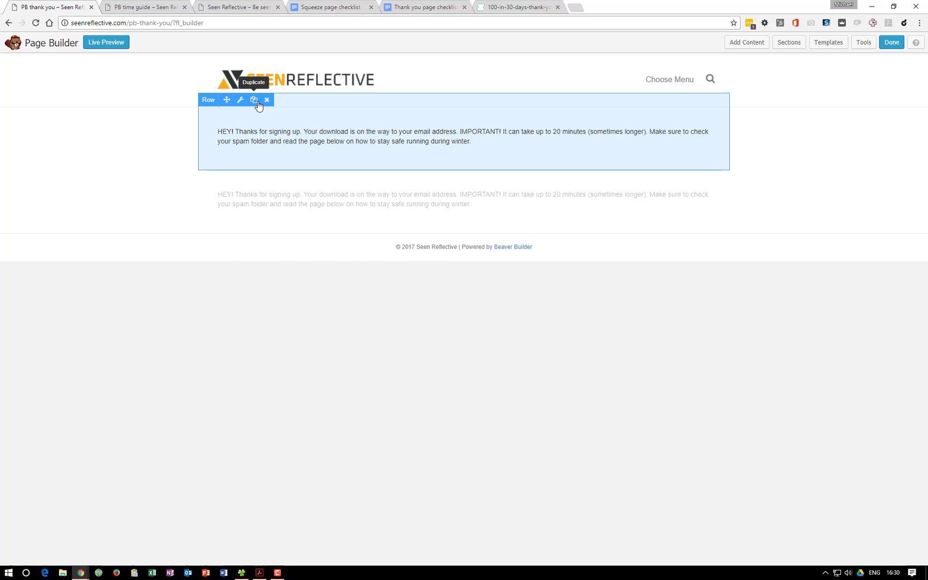
pyautogui.click(266, 102)
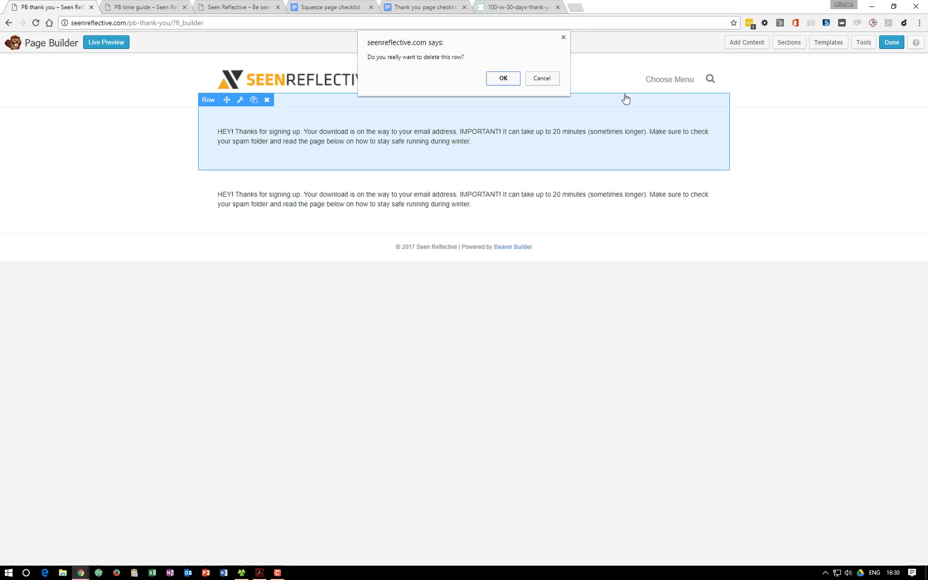
pyautogui.click(502, 80)
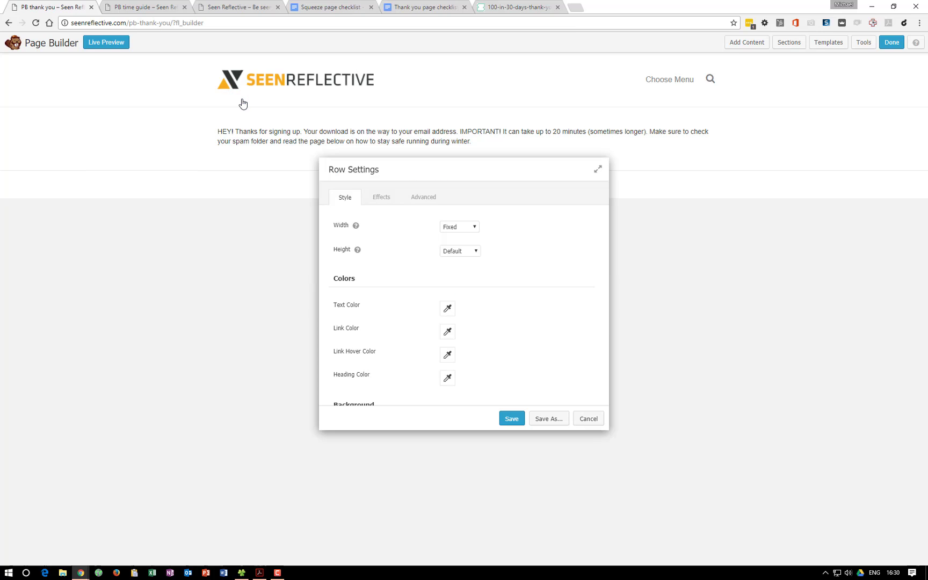
# Give the thank-you message row a Solid border with left and right widths of 1 px, and save the row settings
pyautogui.scroll(-2, 441, 300)
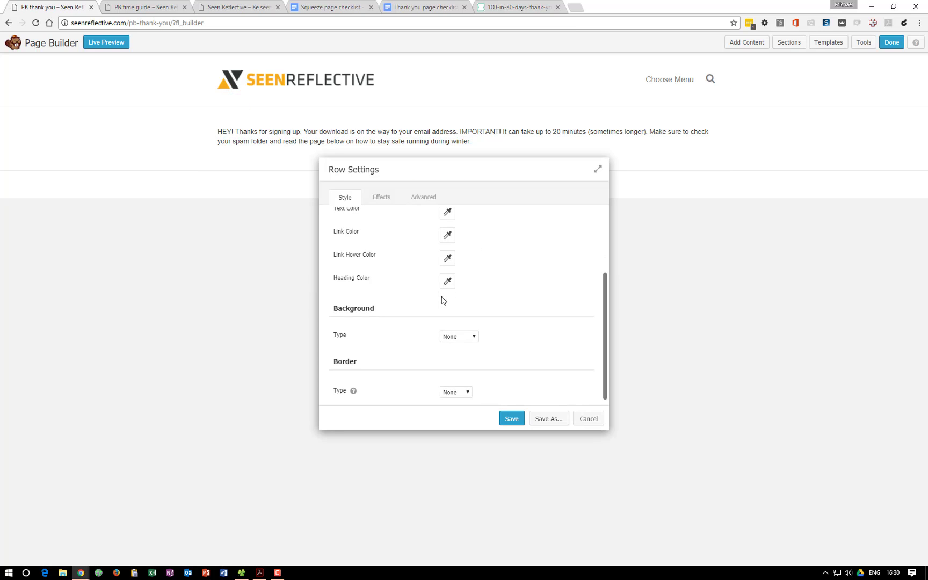
pyautogui.click(470, 386)
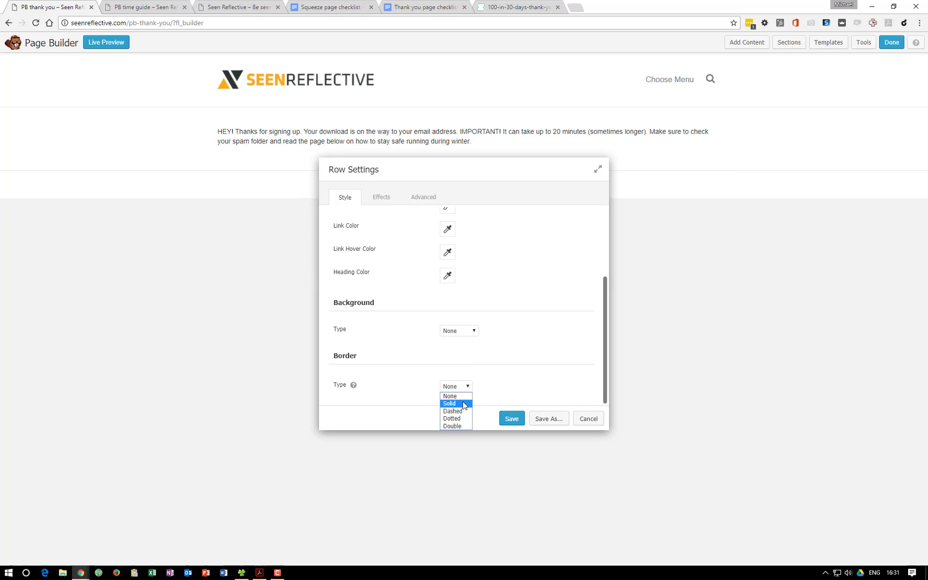
pyautogui.click(451, 401)
pyautogui.scroll(-3, 518, 383)
pyautogui.scroll(-1, 472, 355)
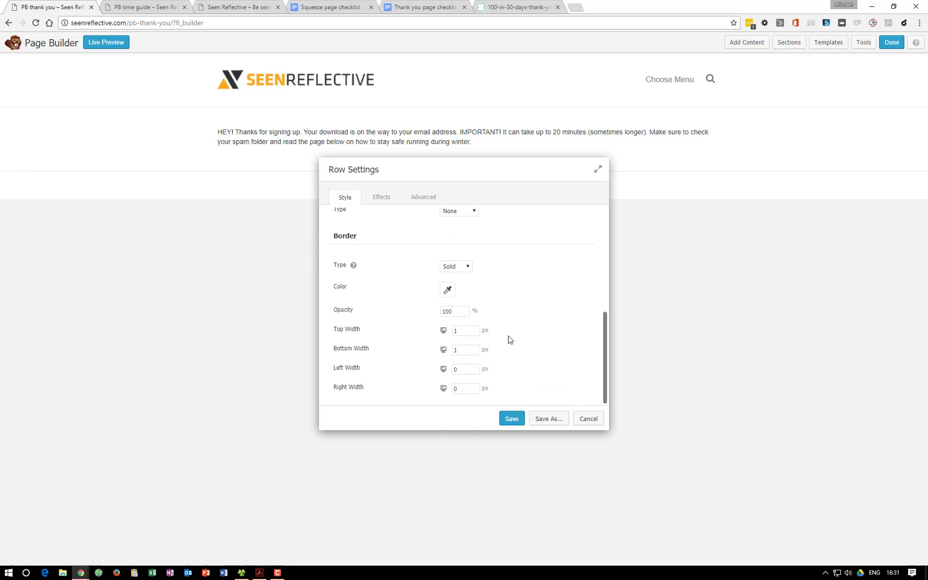
pyautogui.doubleClick(465, 369)
pyautogui.write('1')
pyautogui.click(463, 390)
pyautogui.press('BackSpace')
pyautogui.write('1')
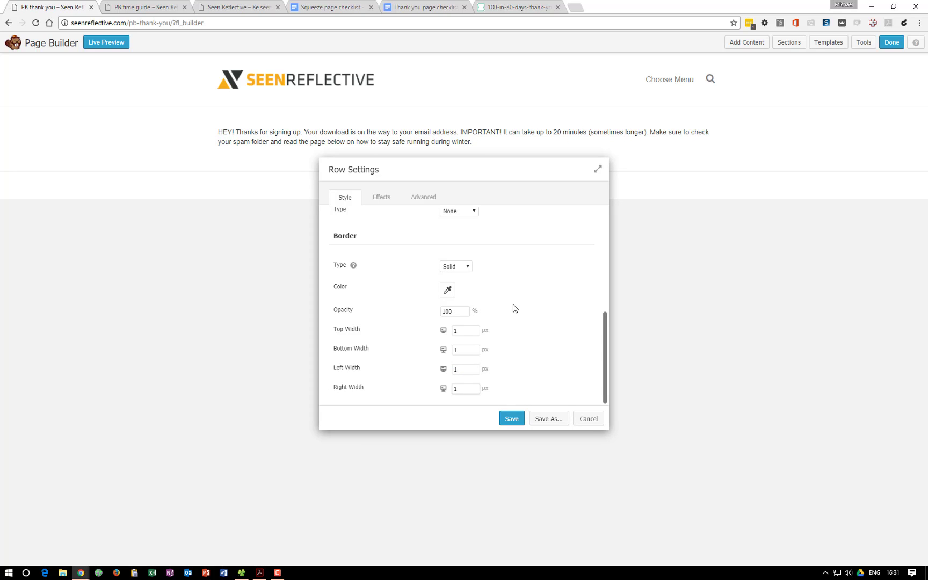
pyautogui.click(471, 267)
pyautogui.scroll(8, 510, 279)
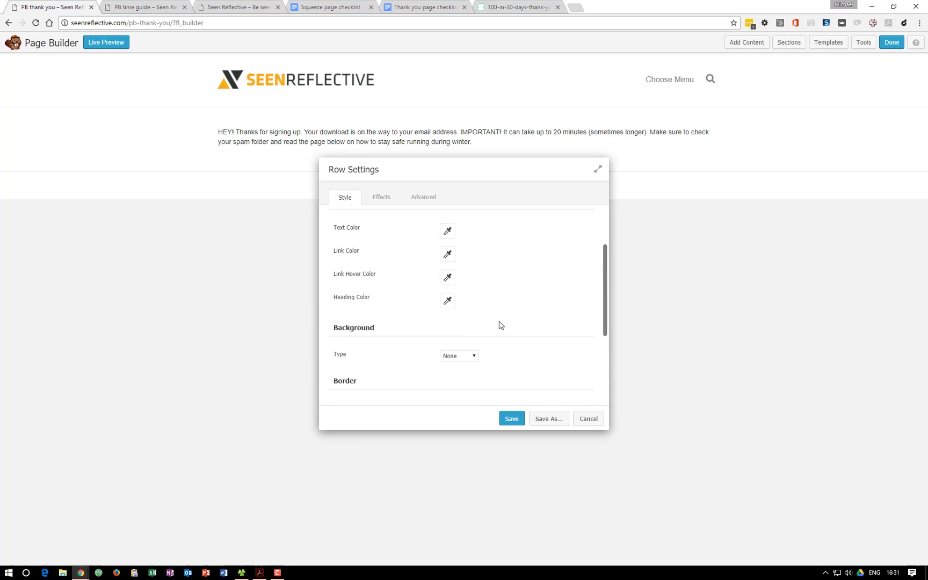
pyautogui.click(511, 418)
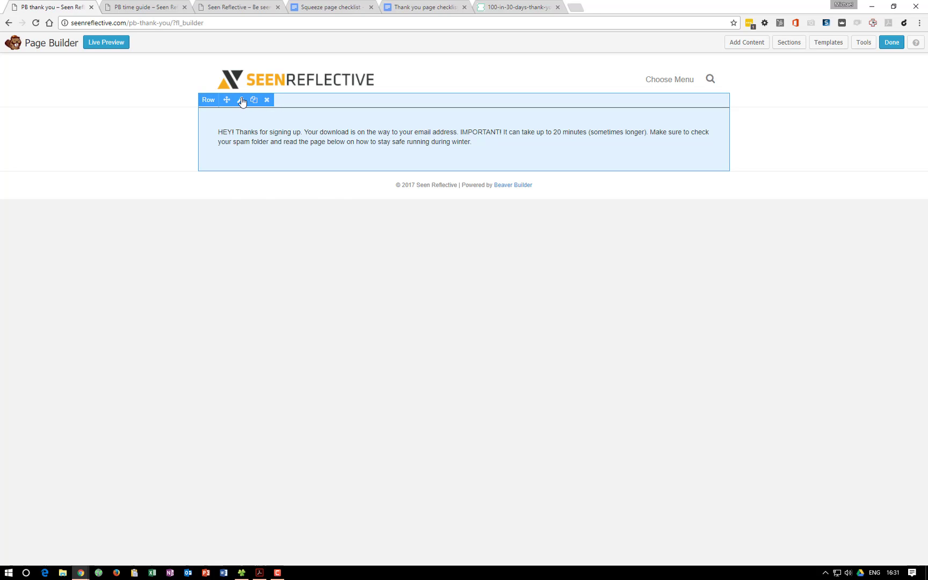
# Set the thank-you message row's width to Full Width
pyautogui.click(241, 100)
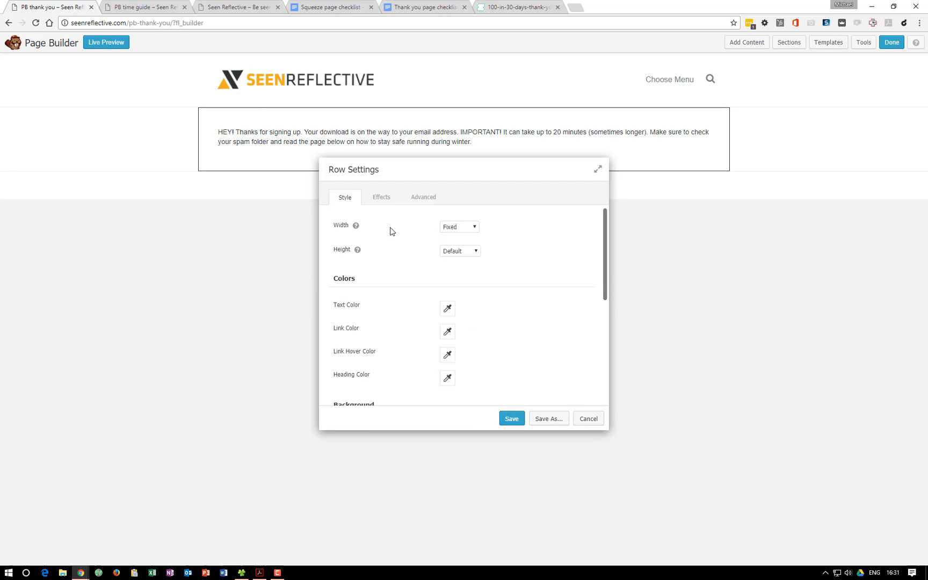
pyautogui.click(459, 230)
pyautogui.click(463, 244)
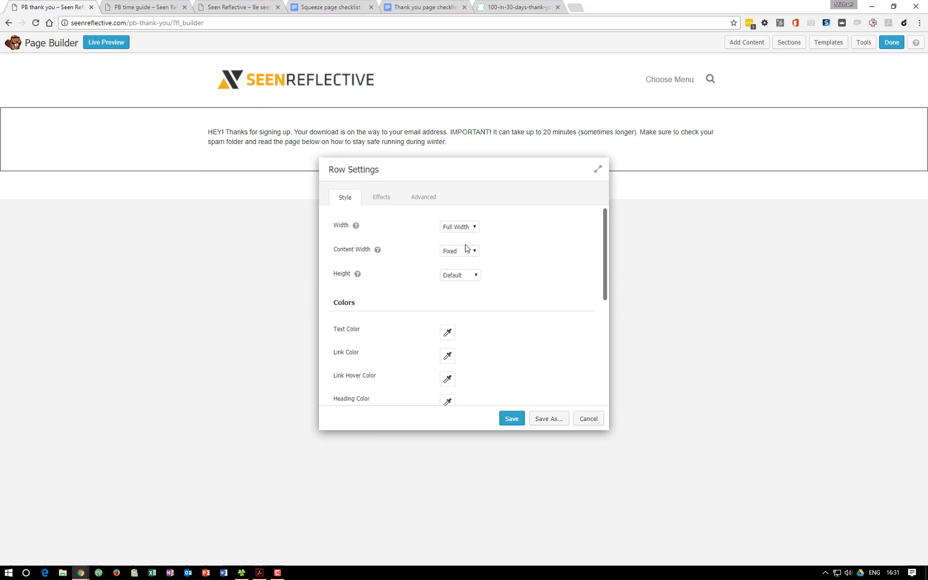
# Set the thank-you message row's top and bottom padding to 0 px
pyautogui.click(419, 199)
pyautogui.scroll(-1, 505, 344)
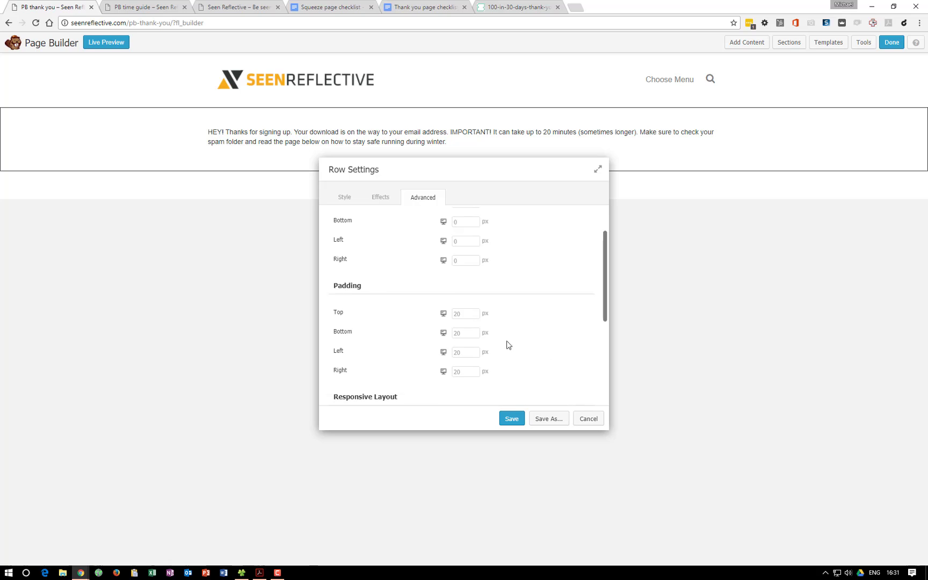
pyautogui.click(469, 312)
pyautogui.write('0')
pyautogui.click(457, 332)
pyautogui.write('0')
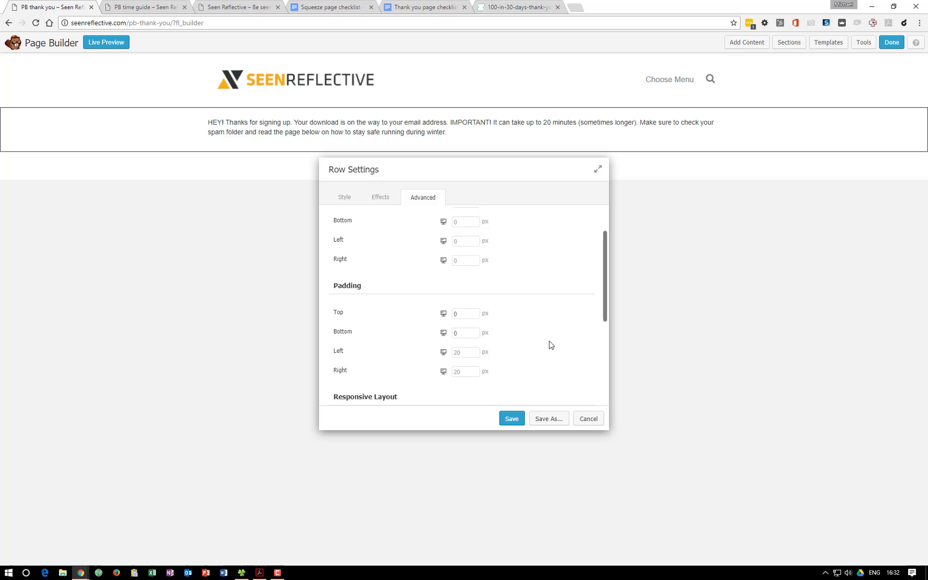
# Give the thank-you message row a Color background of #f6aa1c at 10% opacity
pyautogui.click(365, 198)
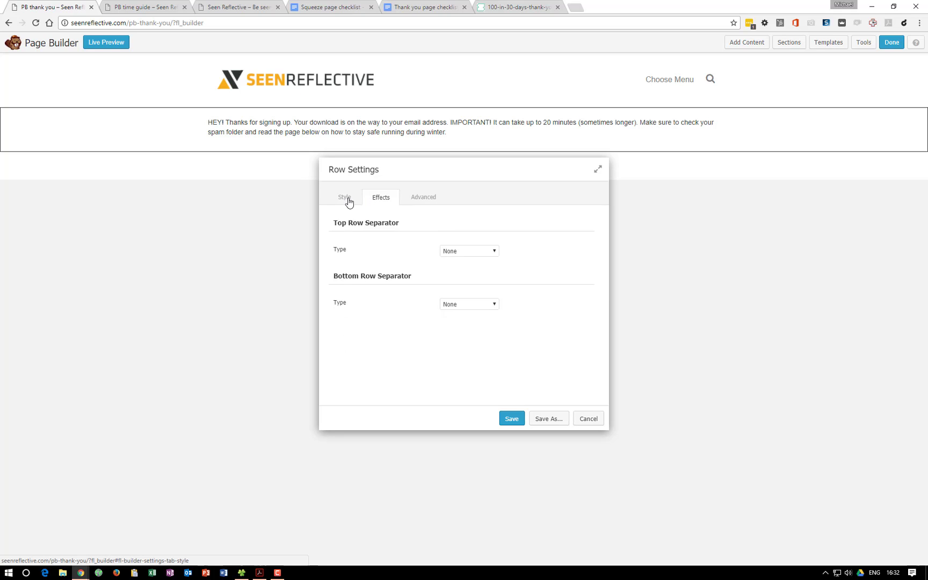
pyautogui.click(346, 198)
pyautogui.scroll(-4, 499, 319)
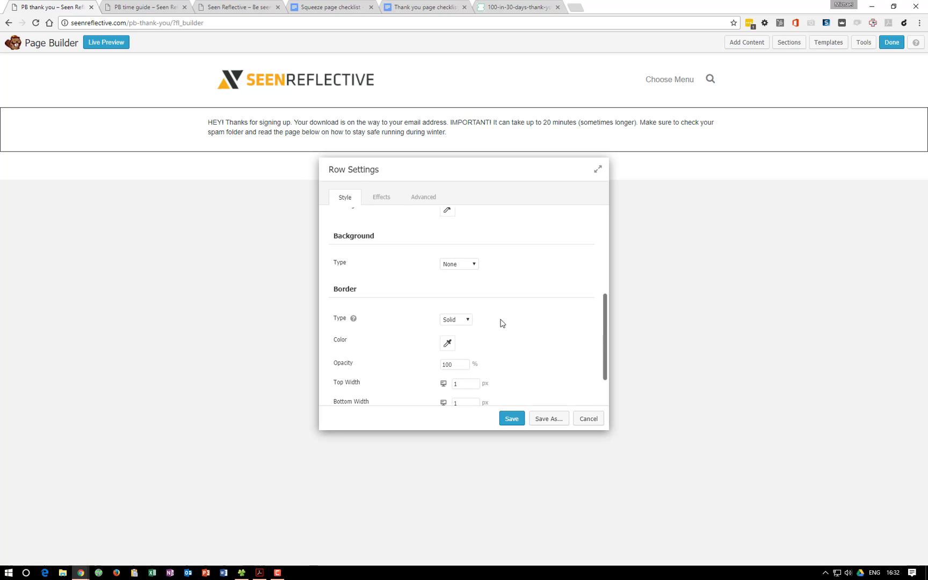
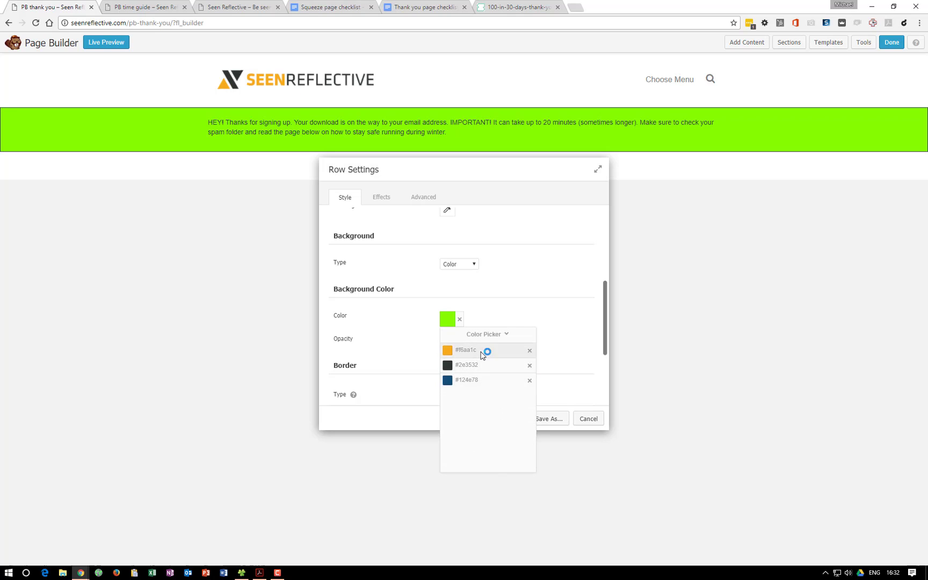
pyautogui.click(482, 353)
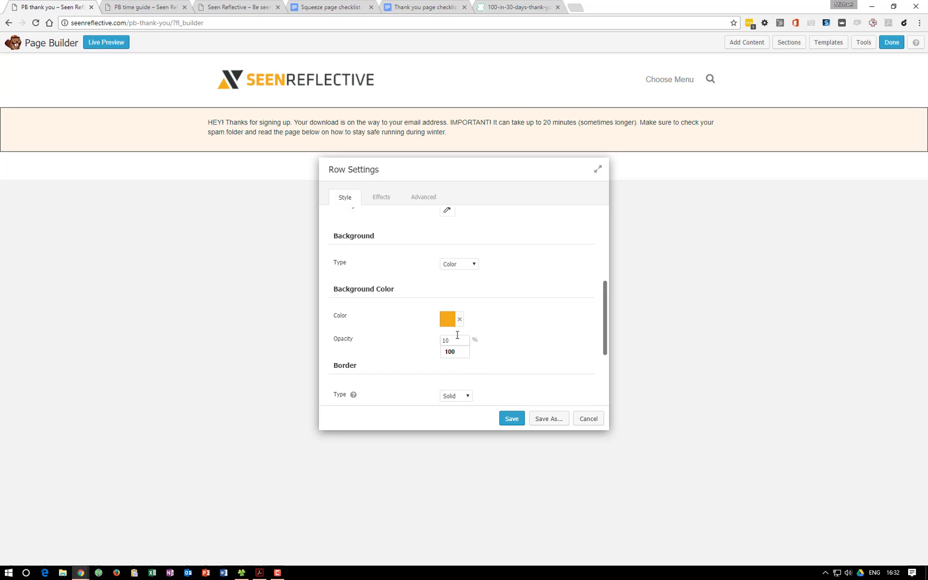
pyautogui.click(521, 337)
# Set the thank-you message row's border type to None and save the row settings
pyautogui.scroll(-3, 451, 302)
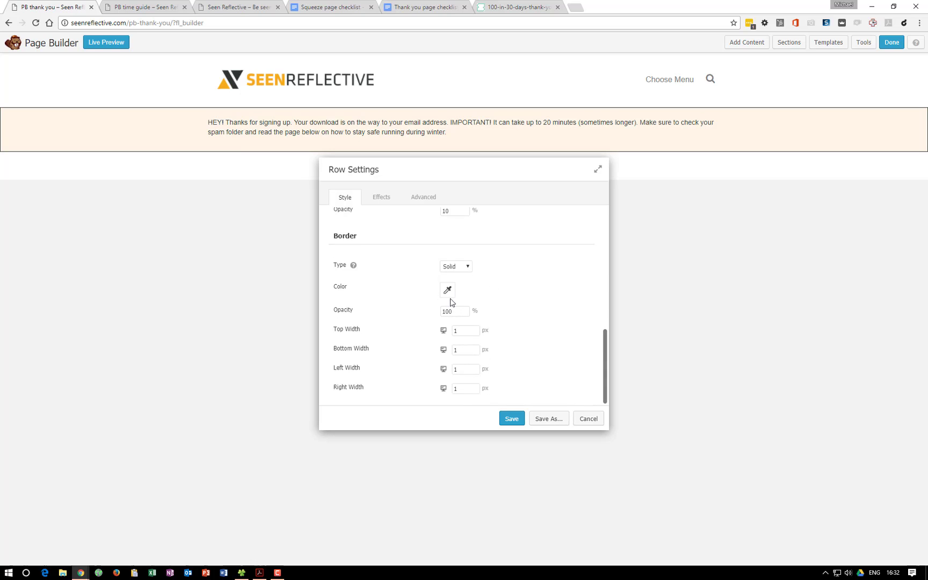
pyautogui.click(456, 266)
pyautogui.click(450, 274)
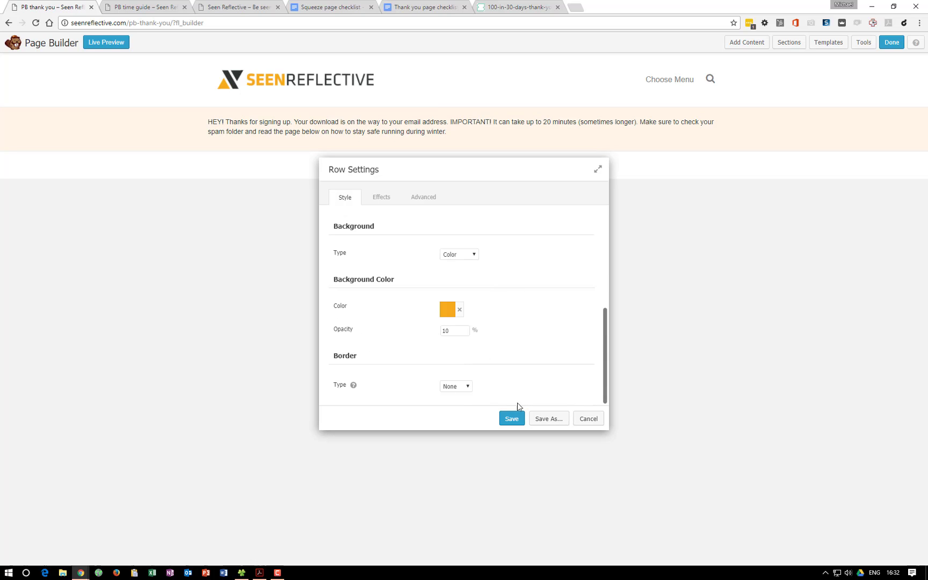
pyautogui.click(513, 419)
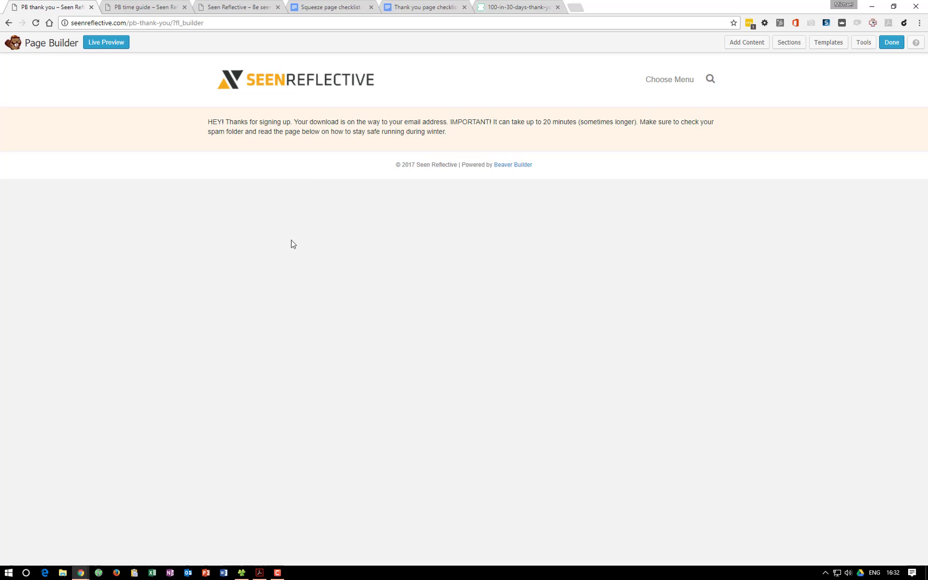
# Close the squeeze page checklist and examine the headline copy below the sign-up message in the thank you page checklist
pyautogui.click(301, 5)
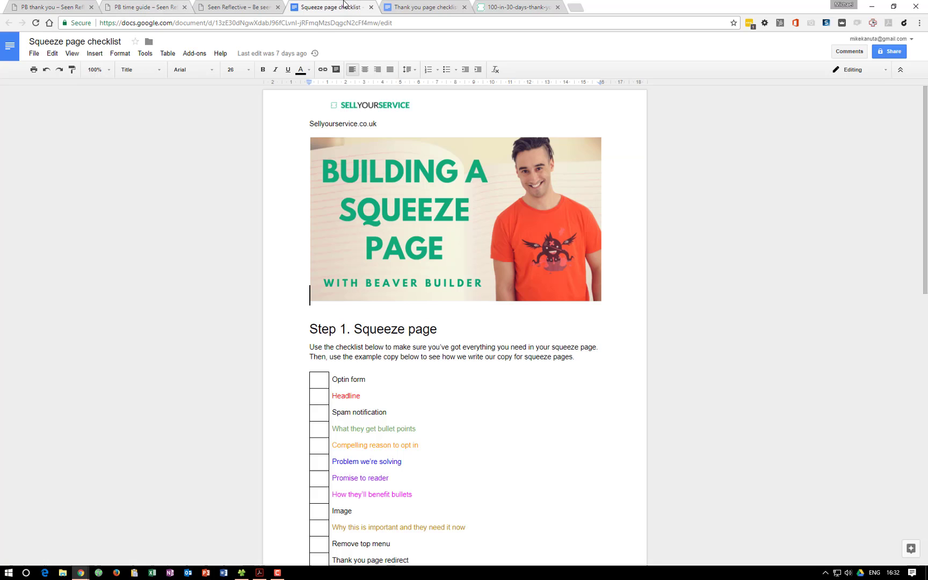
pyautogui.click(407, 6)
pyautogui.click(314, 4)
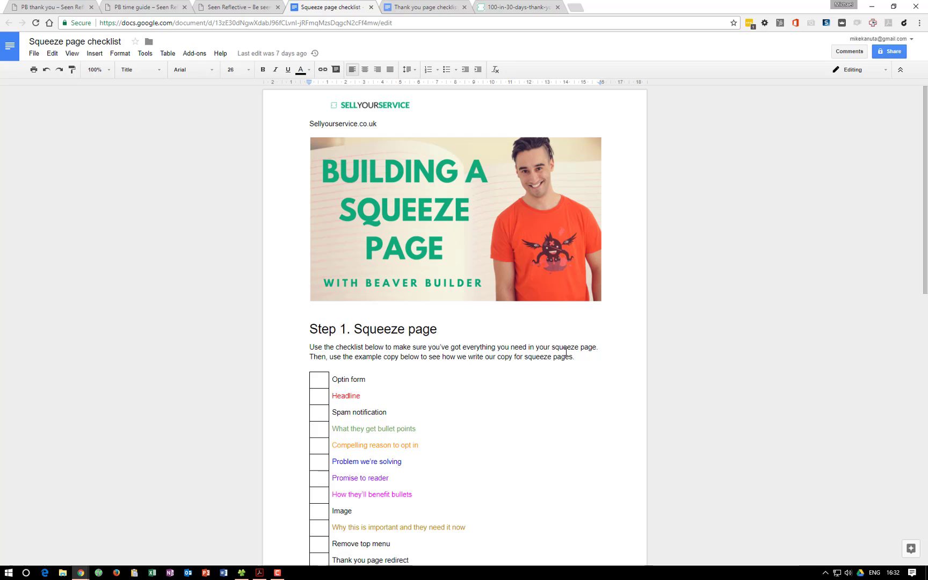
pyautogui.click(371, 8)
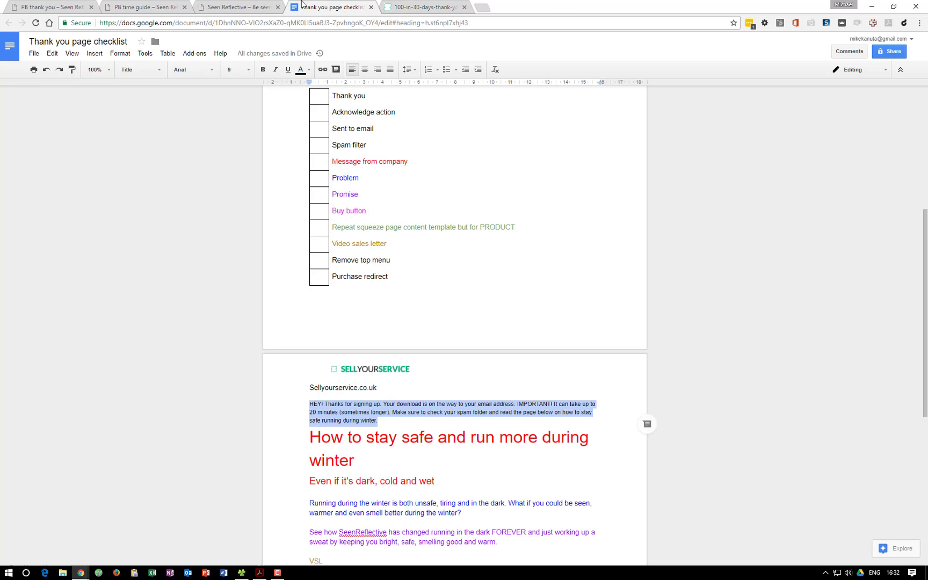
pyautogui.click(269, 432)
pyautogui.scroll(-2, 269, 433)
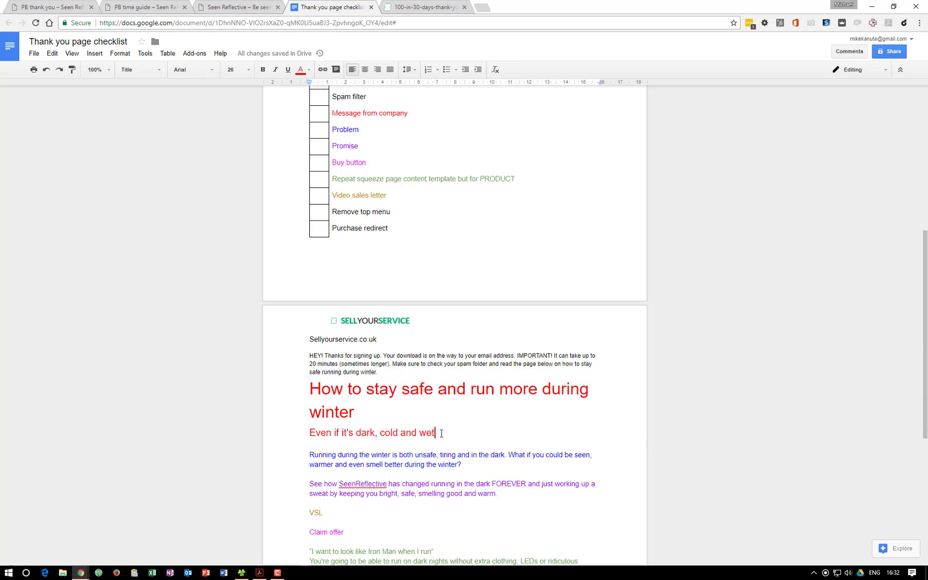
pyautogui.moveTo(436, 432); pyautogui.dragTo(311, 388)
pyautogui.click(364, 409)
# Add the "A self-explanatory catchy line" heading section below the thank-you message row on the PB thank you page
pyautogui.click(86, 6)
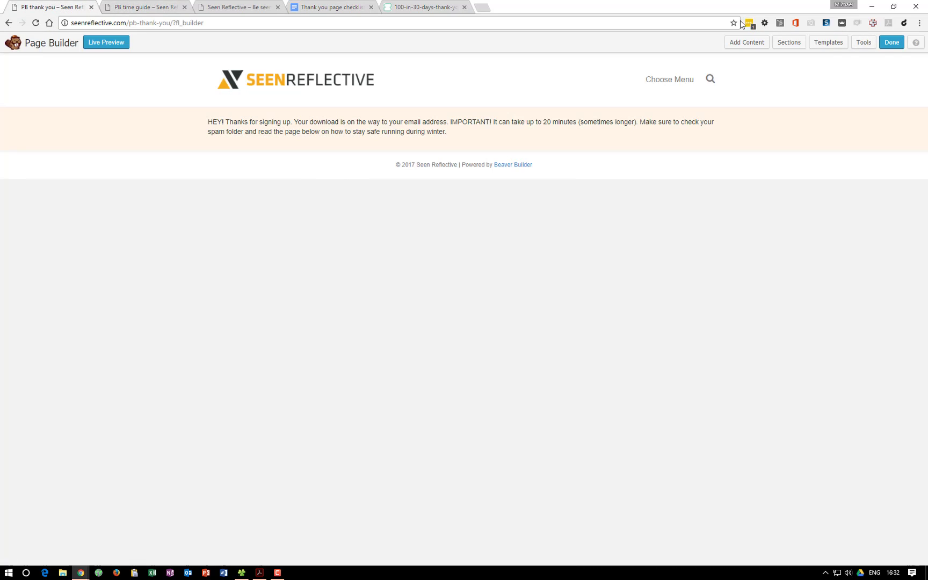
pyautogui.click(823, 44)
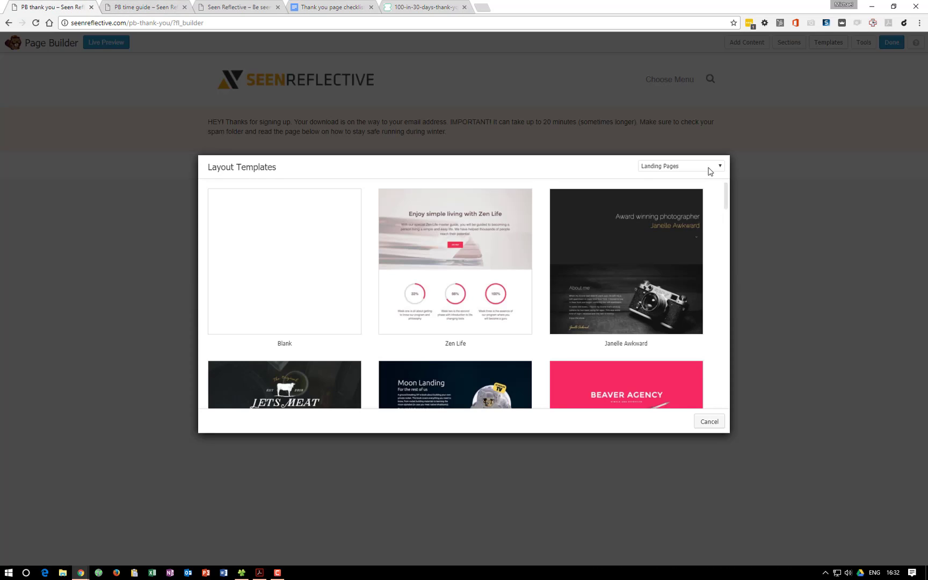
pyautogui.click(709, 422)
pyautogui.click(789, 45)
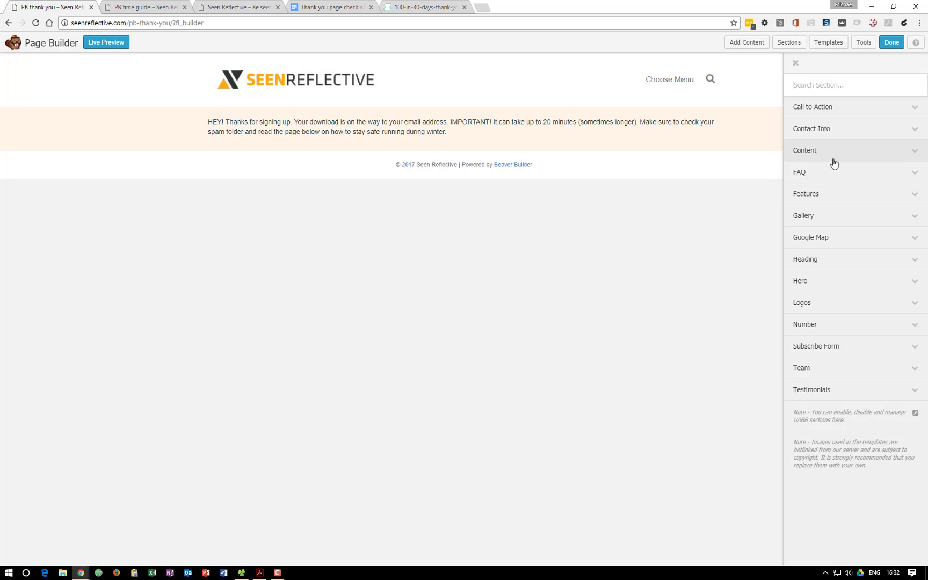
pyautogui.click(835, 258)
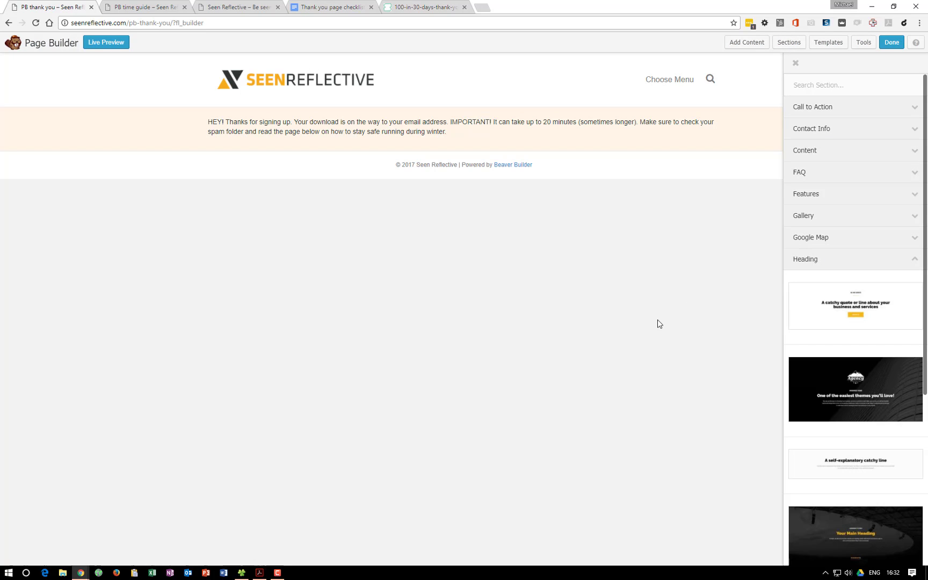
pyautogui.moveTo(795, 433); pyautogui.dragTo(375, 209)
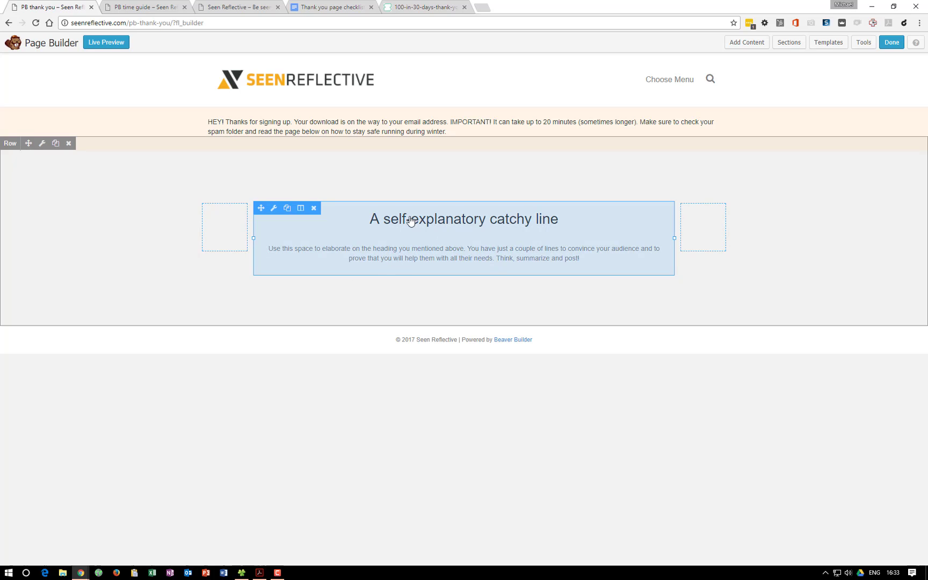
# Replace the info box title with the headline "How to stay safe and run more during winter" copied from the thank you page checklist
pyautogui.click(393, 219)
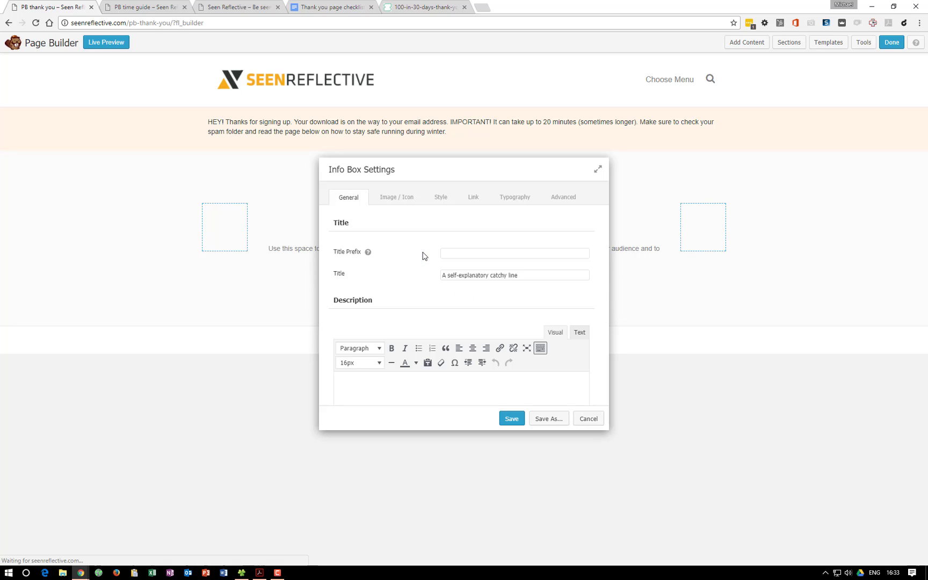
pyautogui.click(598, 169)
pyautogui.click(298, 6)
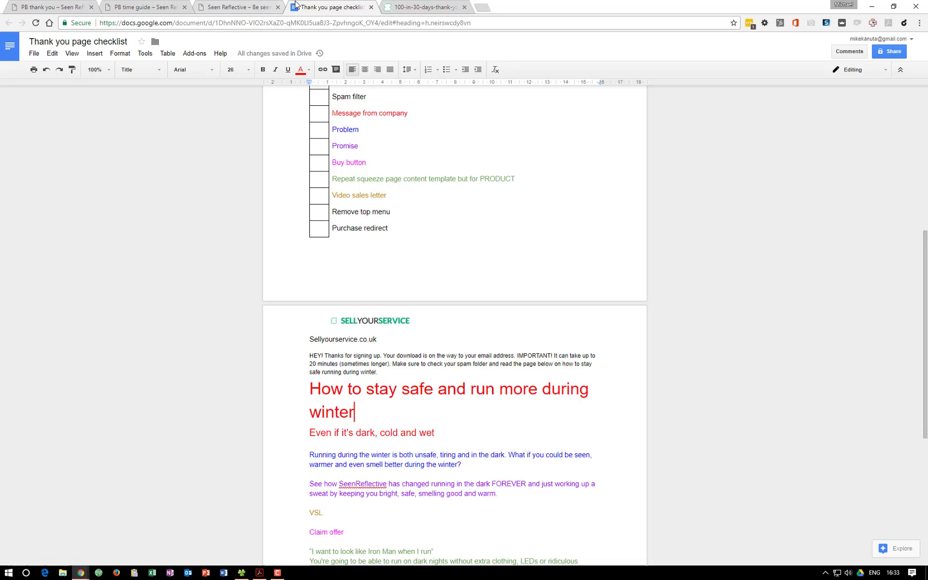
pyautogui.moveTo(356, 413); pyautogui.dragTo(306, 389)
pyautogui.hotkey('ctrl', 'c')
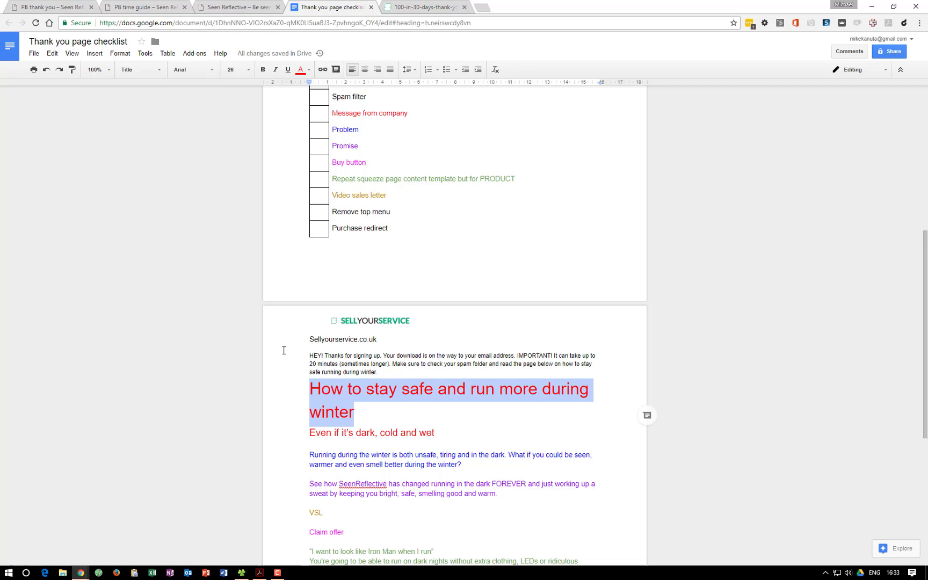
pyautogui.hotkey('ctrl', 'shift', 'Tab')
pyautogui.hotkey('ctrl', 'shift', 'Tab')
pyautogui.hotkey('ctrl', 'shift', 'Tab')
pyautogui.moveTo(234, 163); pyautogui.dragTo(116, 179)
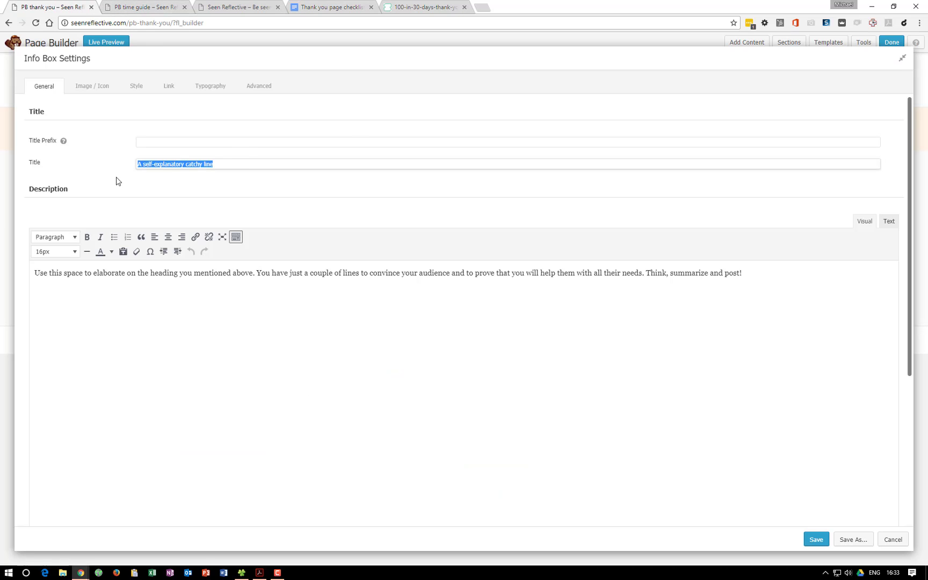
pyautogui.hotkey('ctrl', 'v')
# Replace the info box description with the checklist's "Even if it's dark, cold and wet" line and the "Running during the winter" paragraph
pyautogui.click(302, 7)
pyautogui.click(386, 427)
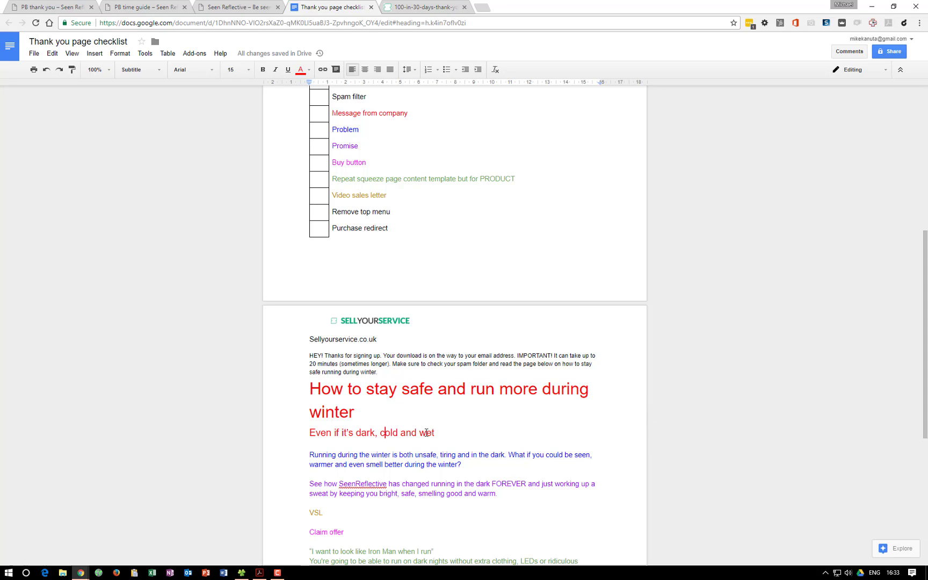
pyautogui.moveTo(438, 432); pyautogui.dragTo(292, 429)
pyautogui.click(457, 464)
pyautogui.keyDown('shift'); pyautogui.click(310, 433); pyautogui.keyUp('shift')
pyautogui.hotkey('ctrl', 'c')
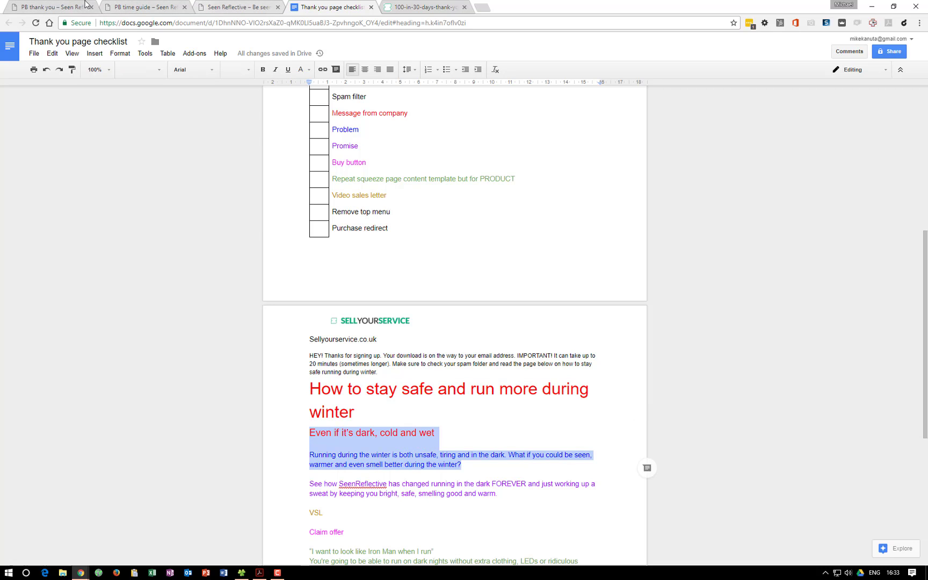
pyautogui.click(67, 6)
pyautogui.click(450, 329)
pyautogui.hotkey('ctrl', 'a')
pyautogui.hotkey('ctrl', 'v')
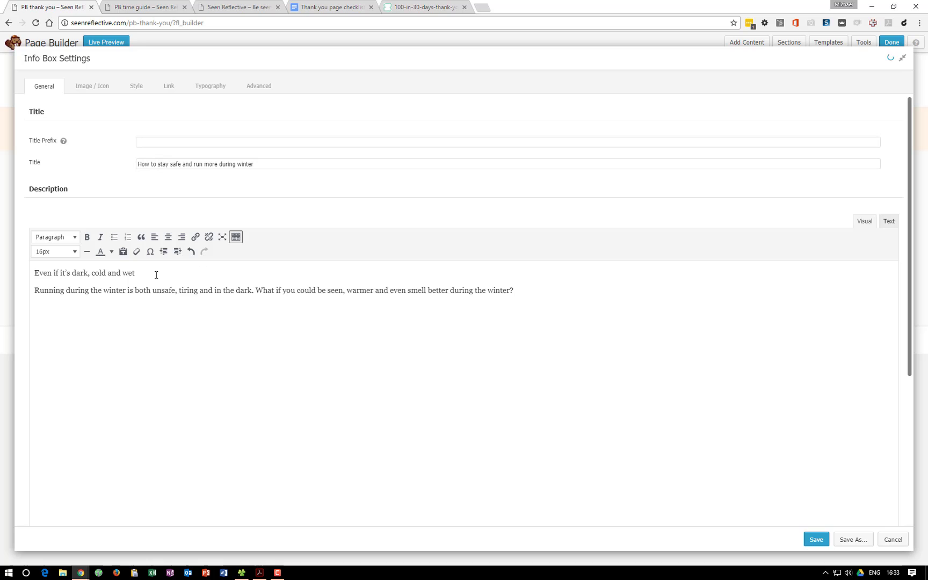
# End the description's "Even if it's dark, cold and wet" line with a full stop and format it as Heading 3
pyautogui.write('.')
pyautogui.moveTo(156, 275); pyautogui.dragTo(33, 274)
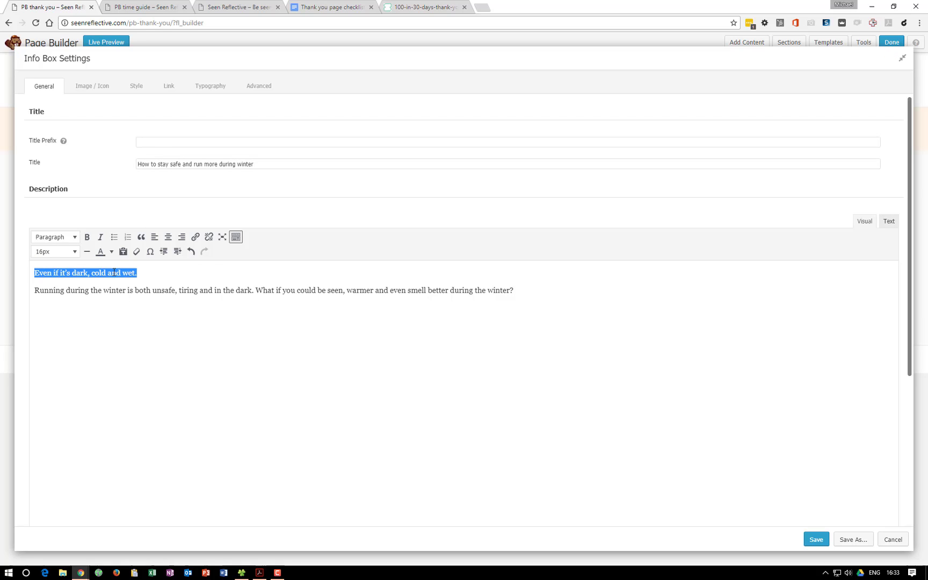
pyautogui.click(54, 237)
pyautogui.click(79, 292)
pyautogui.click(179, 273)
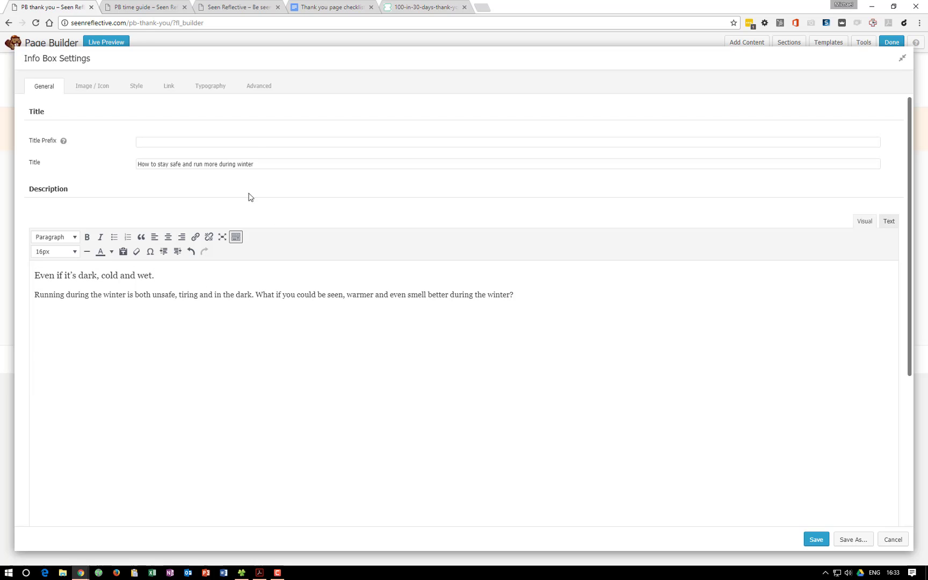
# Set the info box title's heading tag to H1 in the typography settings
pyautogui.click(84, 87)
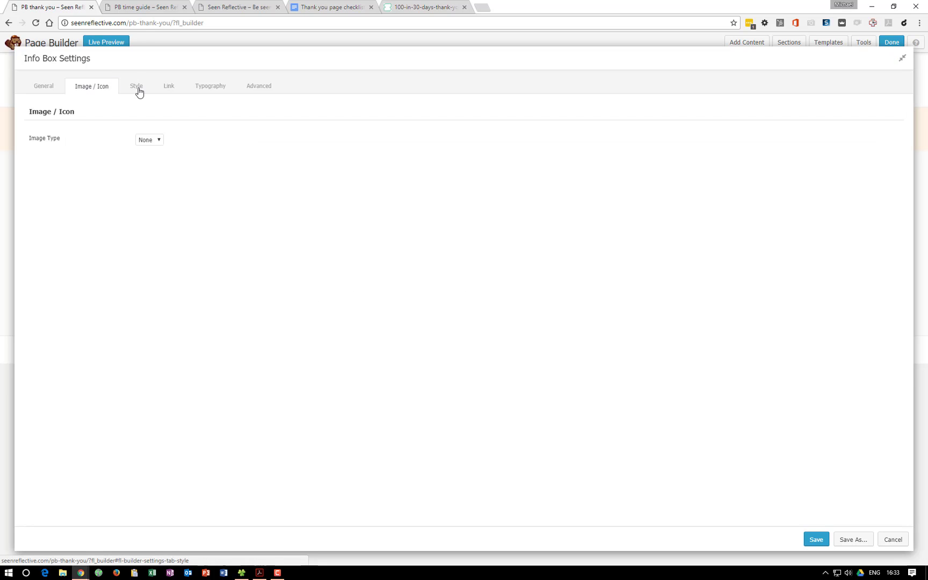
pyautogui.click(143, 88)
pyautogui.click(168, 86)
pyautogui.click(204, 87)
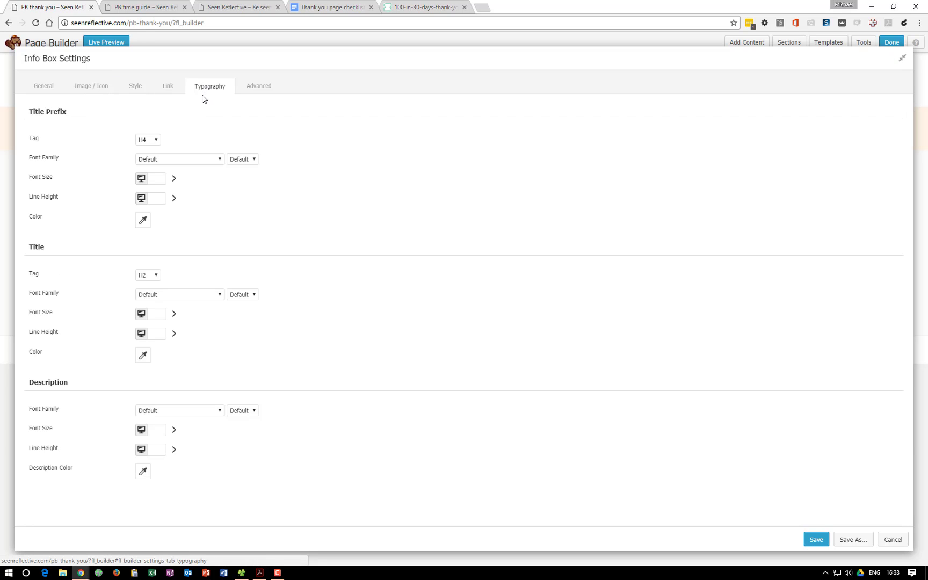
pyautogui.click(152, 276)
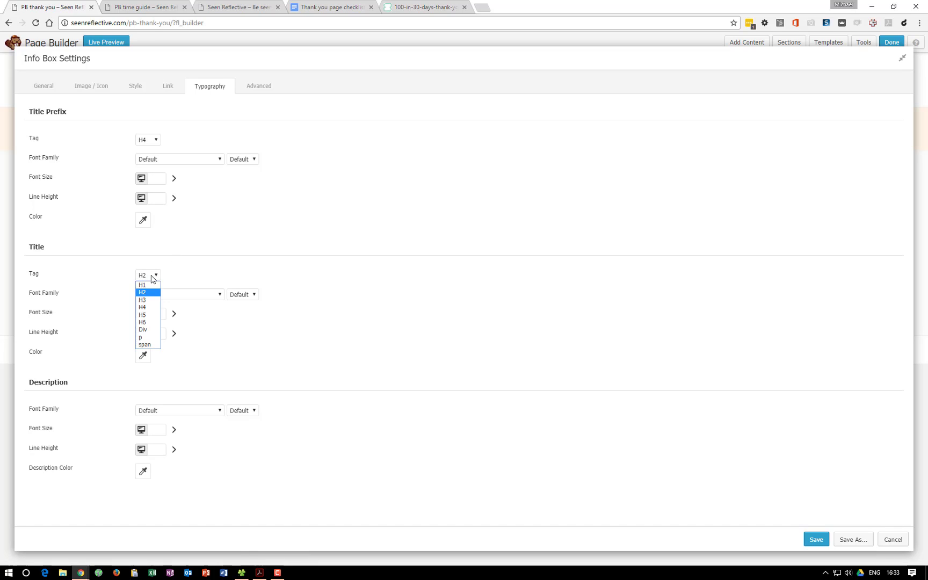
pyautogui.click(145, 282)
pyautogui.click(154, 294)
pyautogui.click(199, 265)
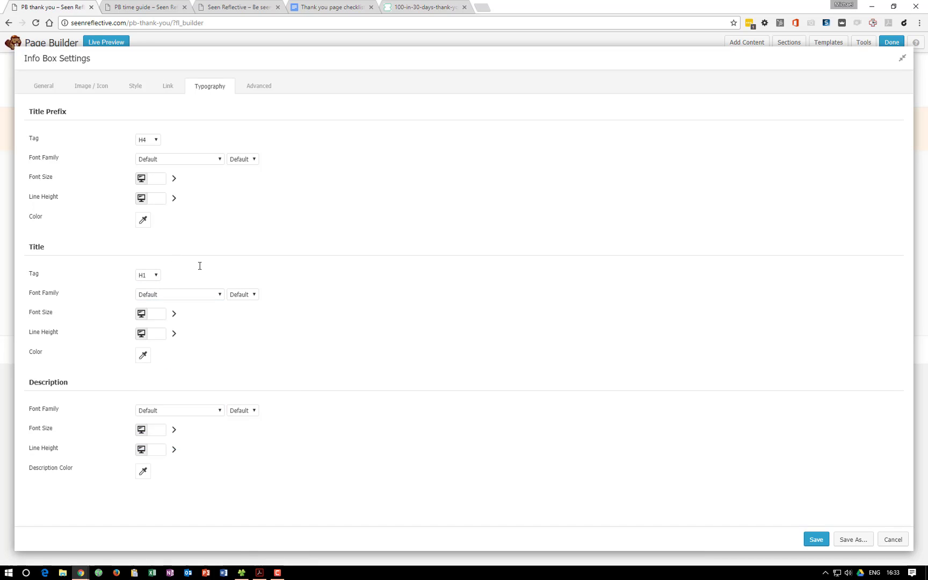
# Set the info box title colour to the preset #f6aa1c
pyautogui.click(143, 355)
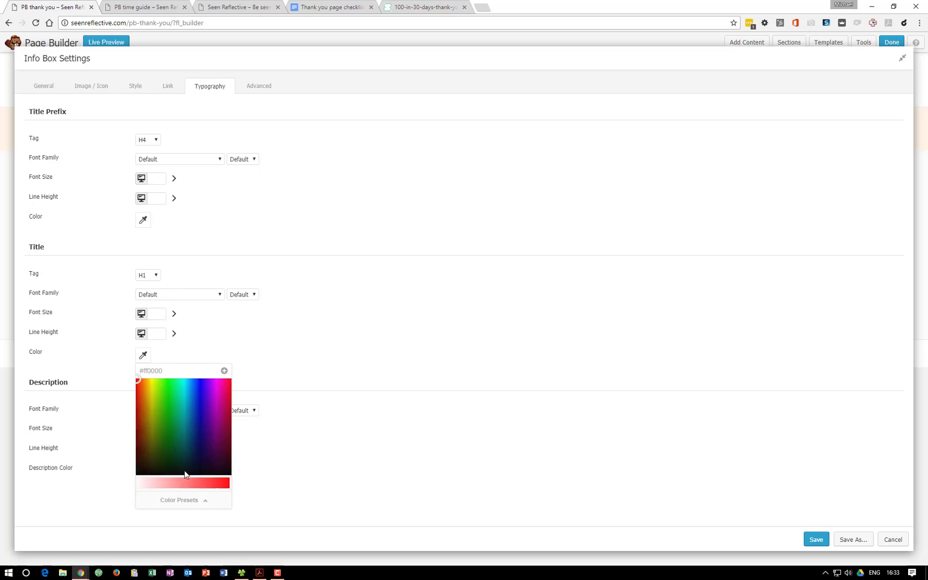
pyautogui.click(173, 505)
pyautogui.click(181, 386)
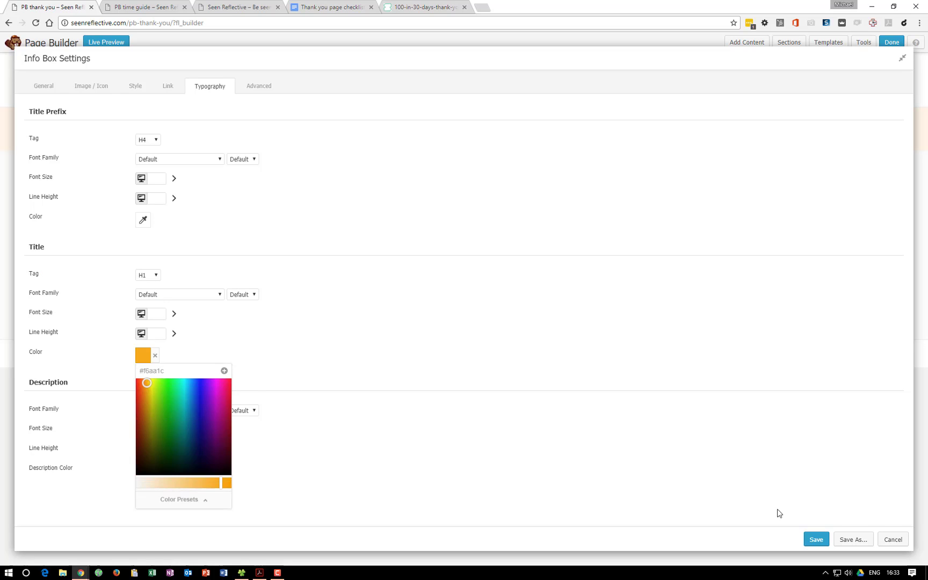
pyautogui.click(589, 499)
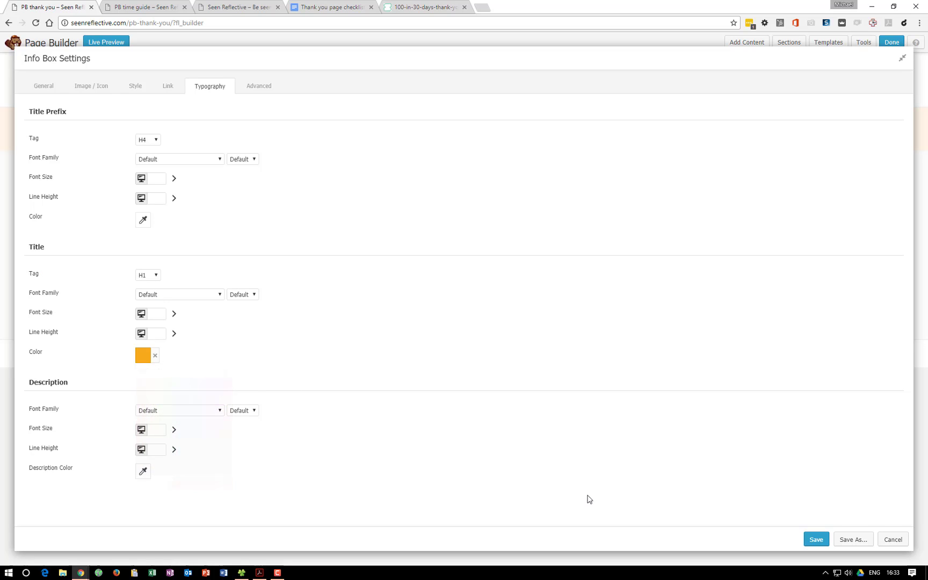
# Set the info box description colour to the preset #2e3532 and save the module settings
pyautogui.click(148, 475)
pyautogui.click(169, 452)
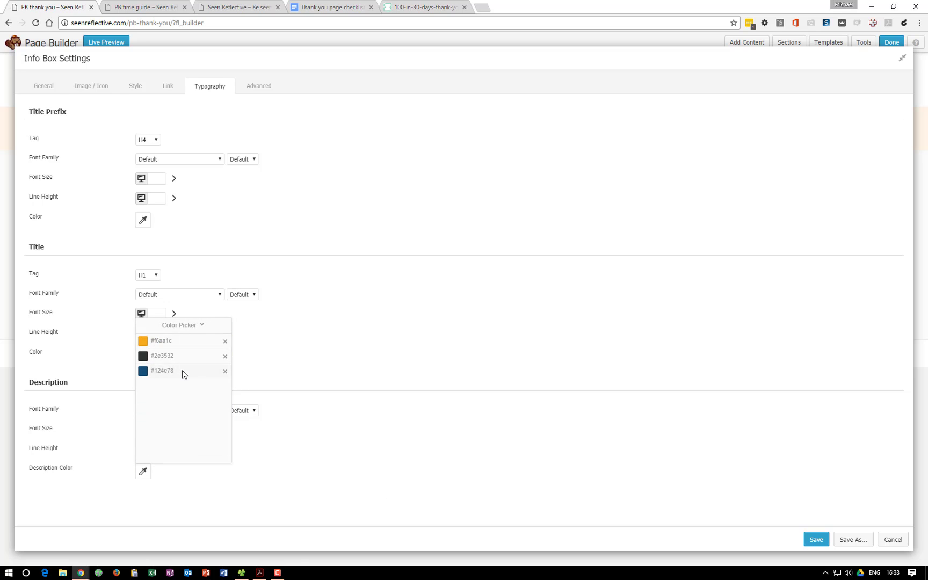
pyautogui.click(167, 356)
pyautogui.click(754, 545)
pyautogui.click(807, 535)
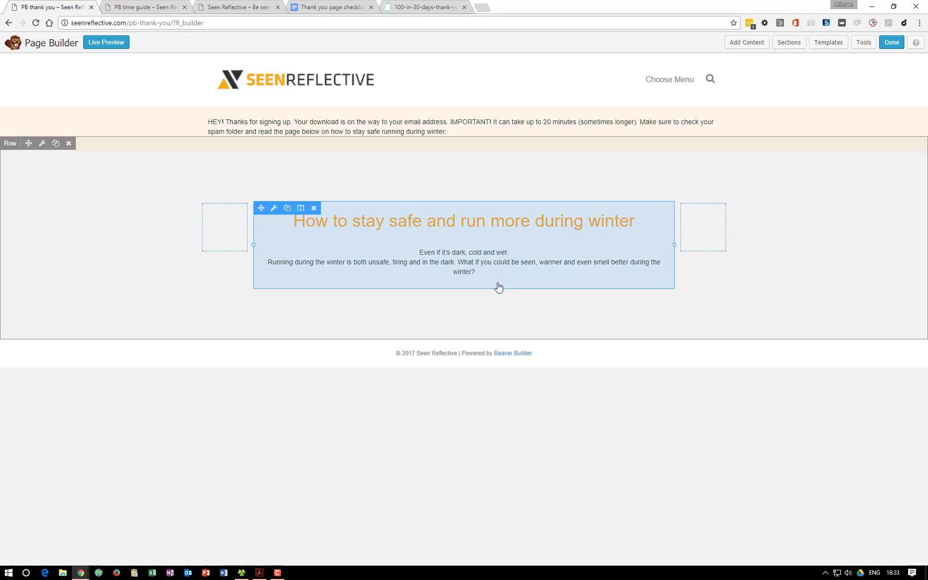
# Change the info box description's "Even if it's dark, cold and wet." line from Heading 3 to Paragraph format
pyautogui.click(498, 288)
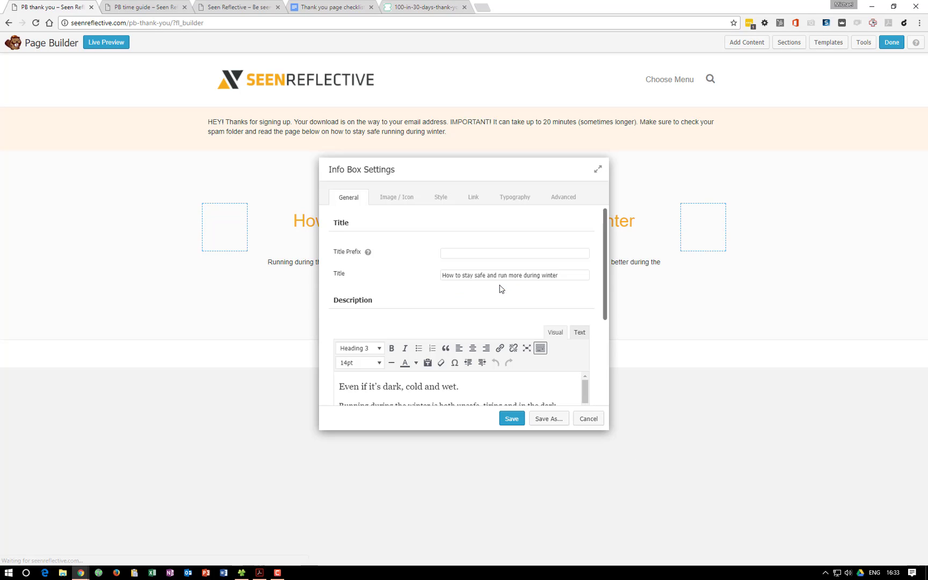
pyautogui.scroll(-2, 512, 333)
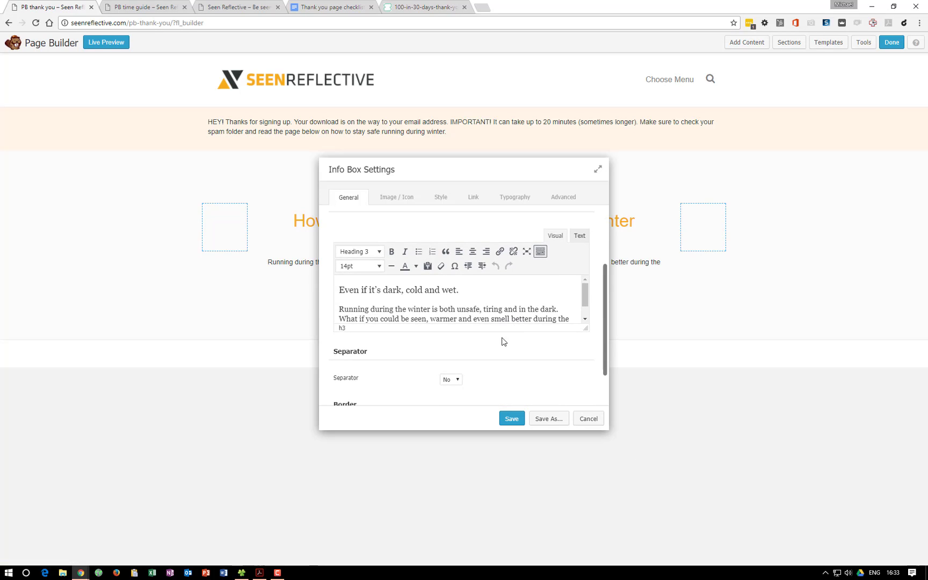
pyautogui.tripleClick(414, 283)
pyautogui.click(359, 252)
pyautogui.click(354, 269)
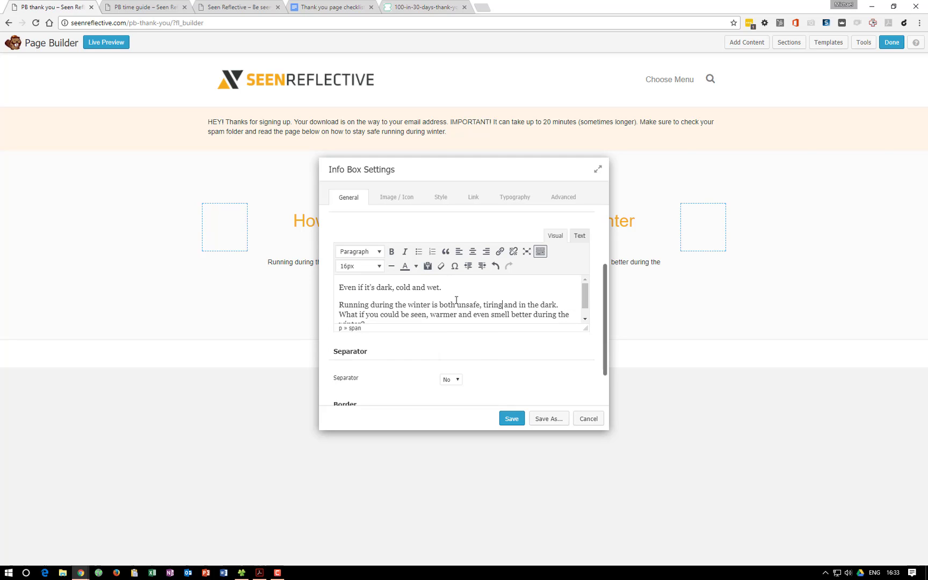
# Cut the "Running during the winter" paragraph from the info box description and save the module
pyautogui.moveTo(342, 304); pyautogui.dragTo(654, 361)
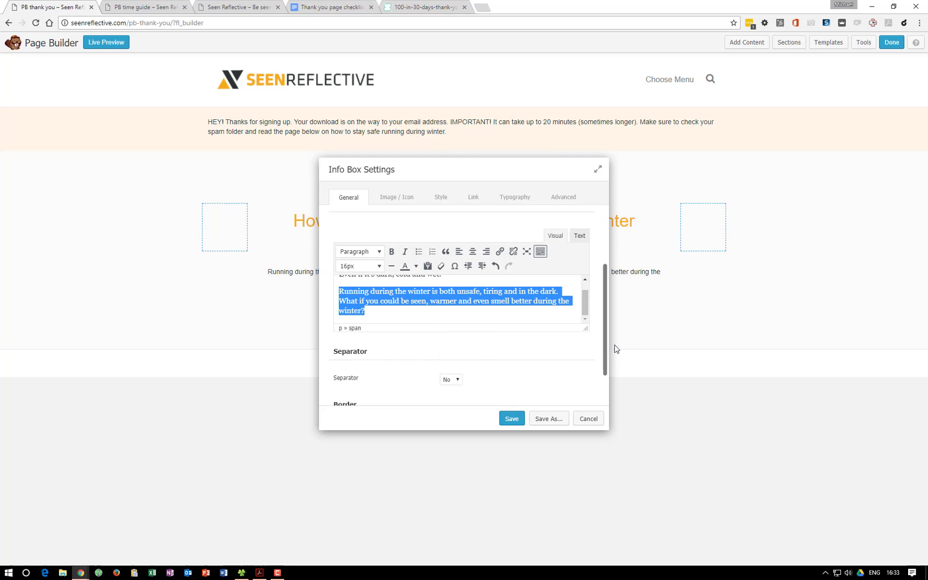
pyautogui.press('BackSpace')
pyautogui.click(507, 417)
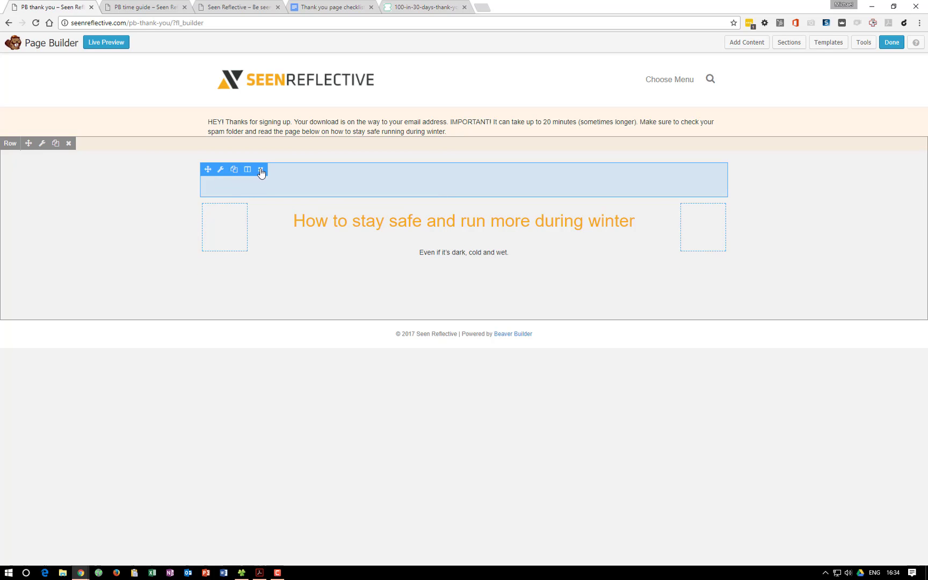
# Delete the empty module below the info box
pyautogui.click(260, 281)
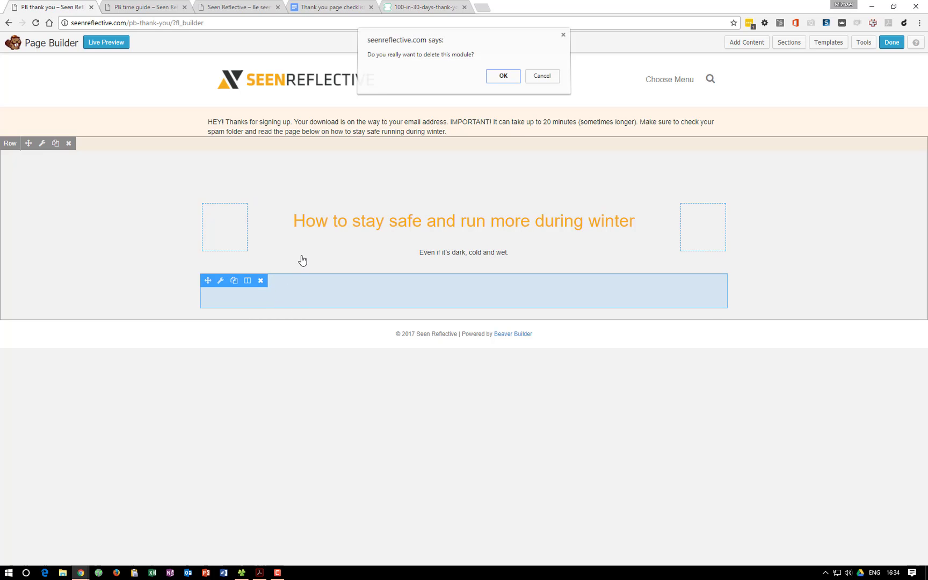
pyautogui.click(501, 79)
pyautogui.click(237, 284)
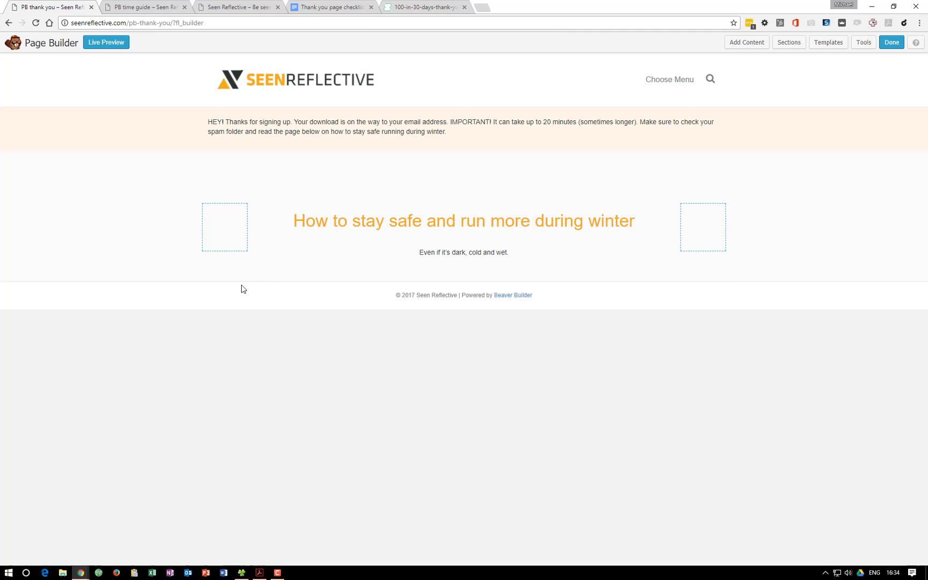
# Browse the basic, advanced and UABB modules and the Content section templates for a suitable element
pyautogui.click(753, 48)
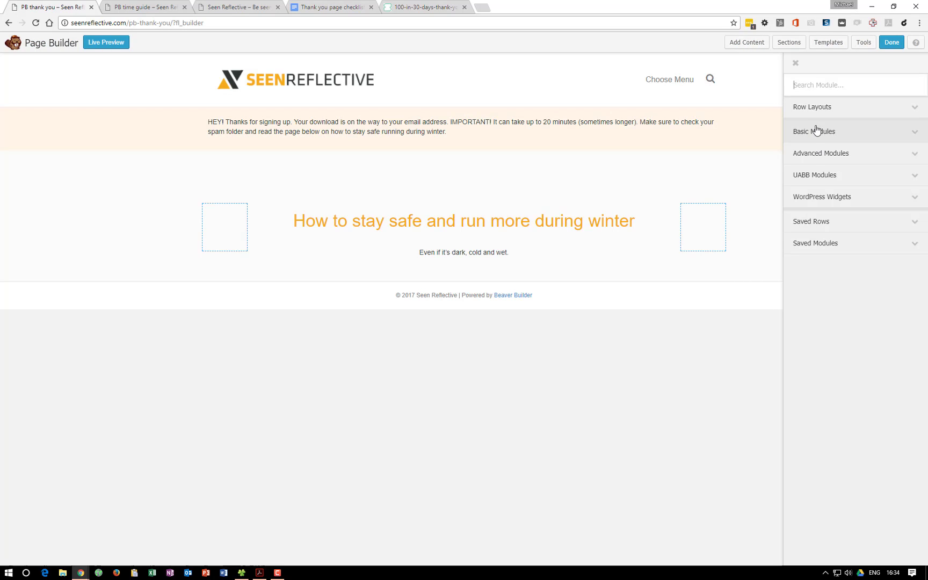
pyautogui.click(817, 156)
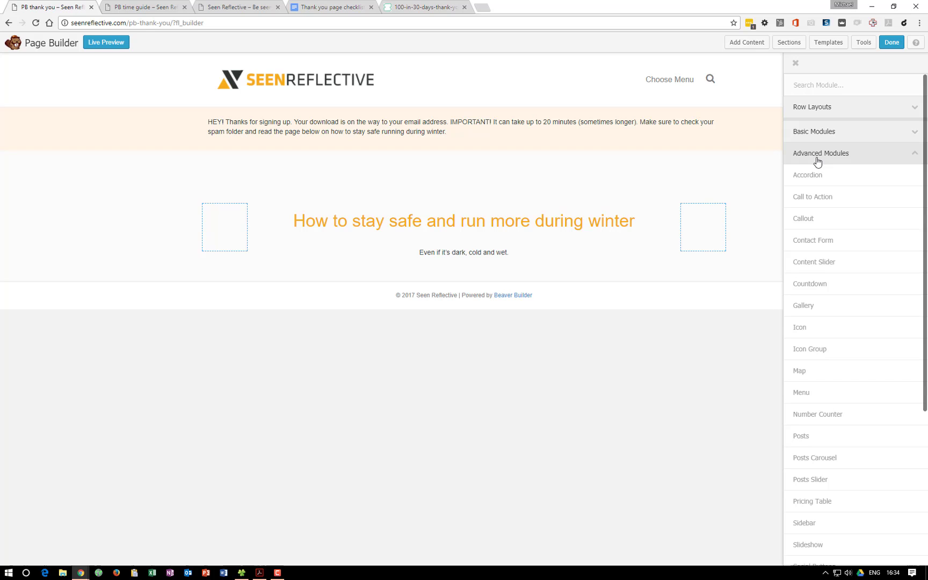
pyautogui.scroll(-3, 824, 241)
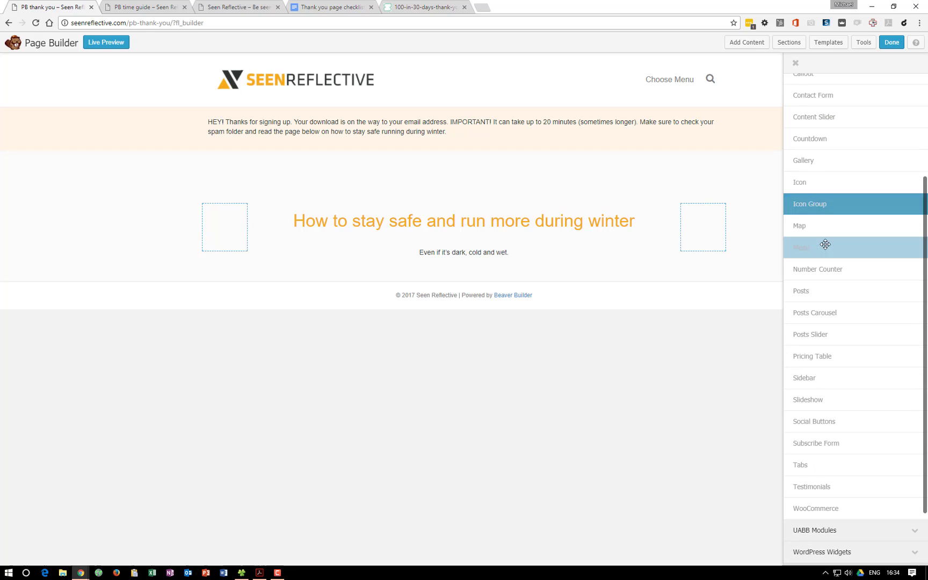
pyautogui.scroll(5, 826, 246)
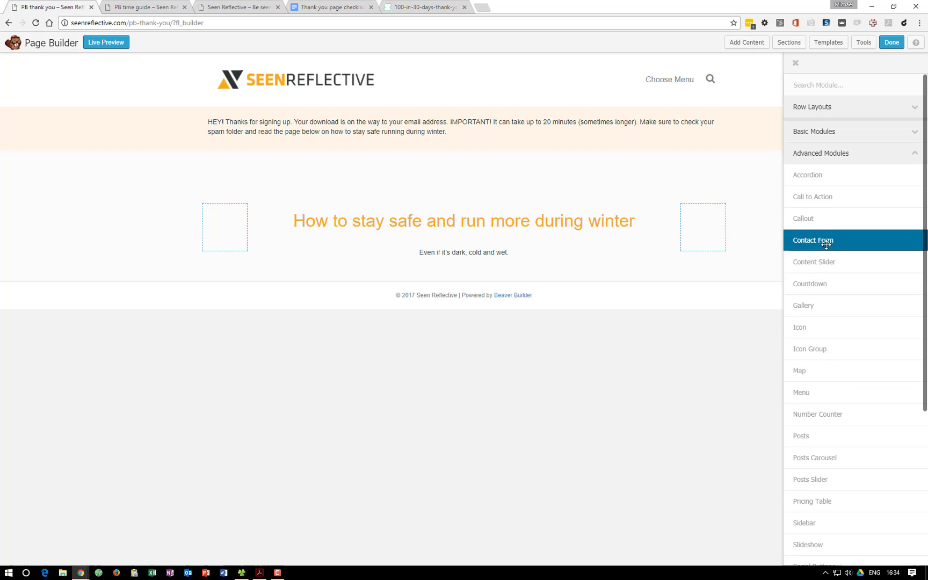
pyautogui.click(830, 138)
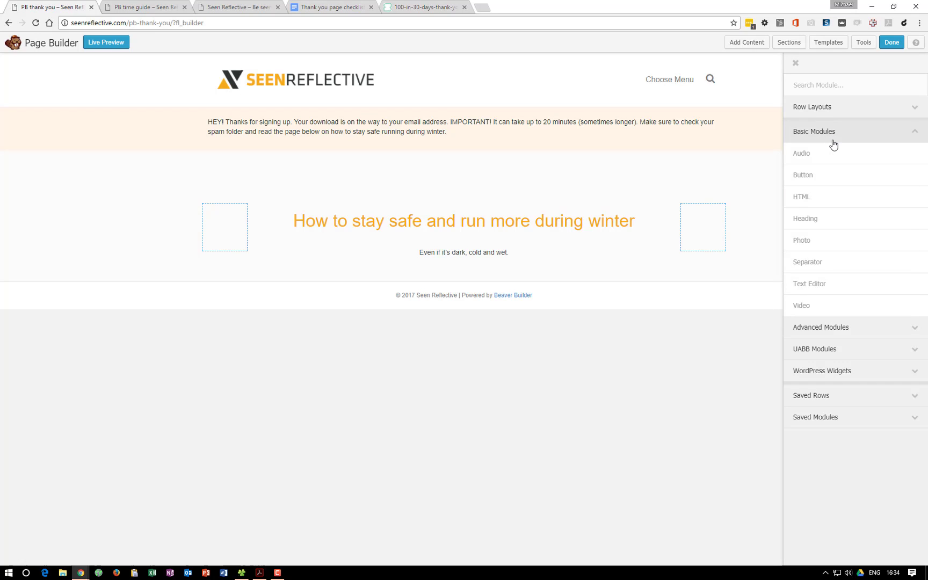
pyautogui.click(841, 348)
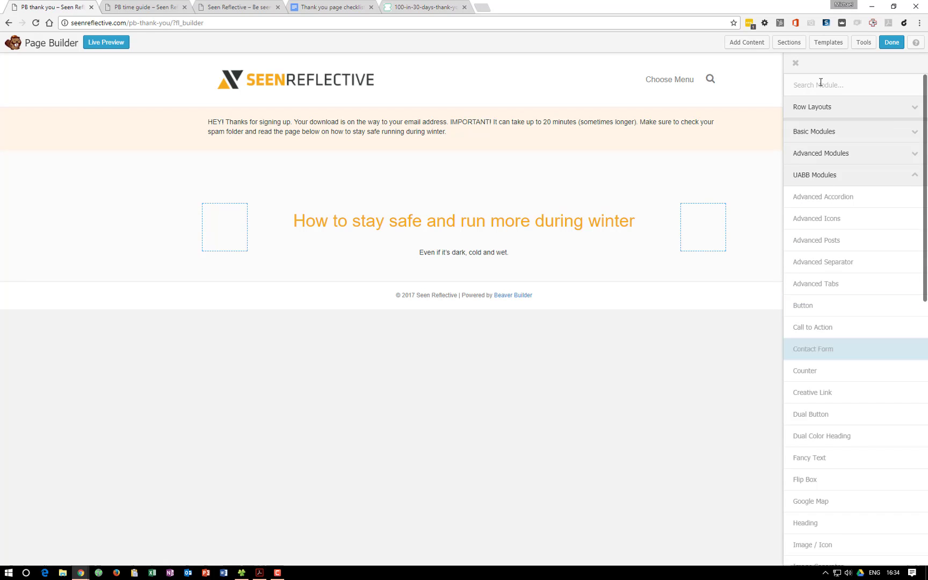
pyautogui.click(789, 42)
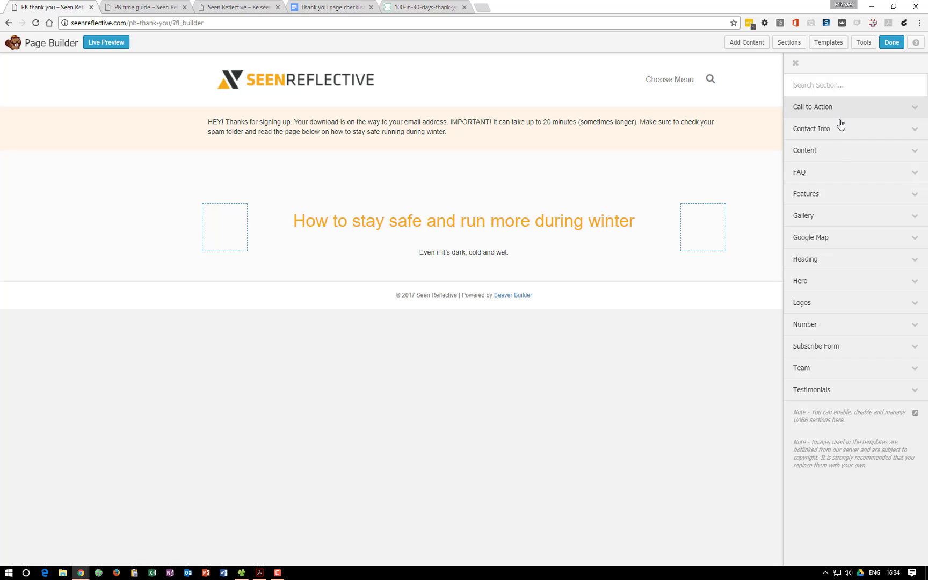
pyautogui.click(840, 150)
pyautogui.scroll(-3, 866, 256)
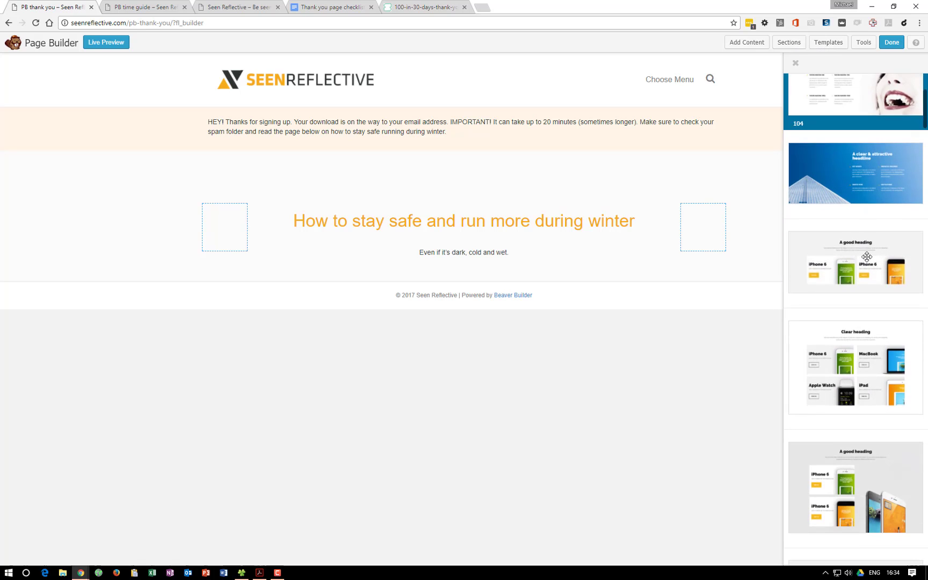
pyautogui.scroll(-10, 866, 256)
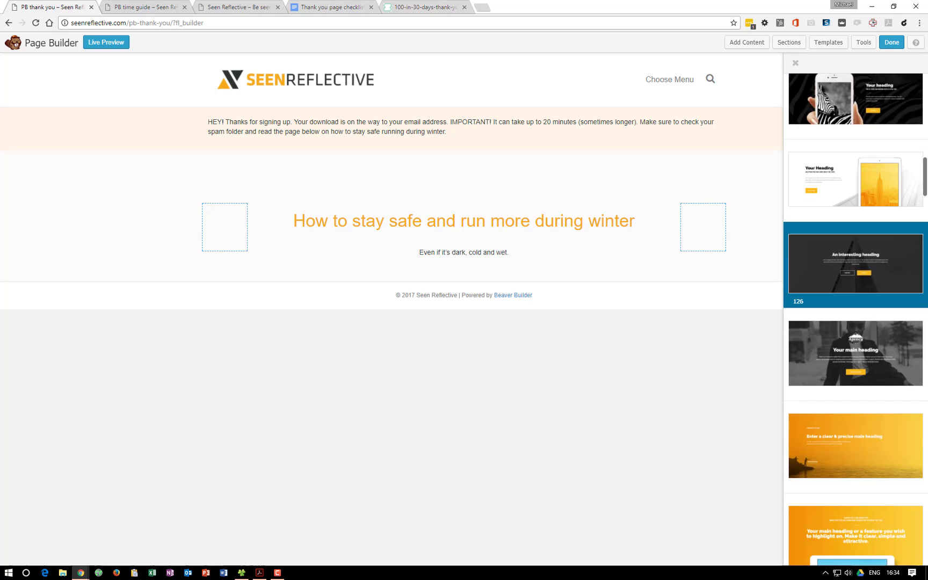
# Check the example thank you page's layout and paste the "Running during the winter" paragraph back into the info box description
pyautogui.click(447, 7)
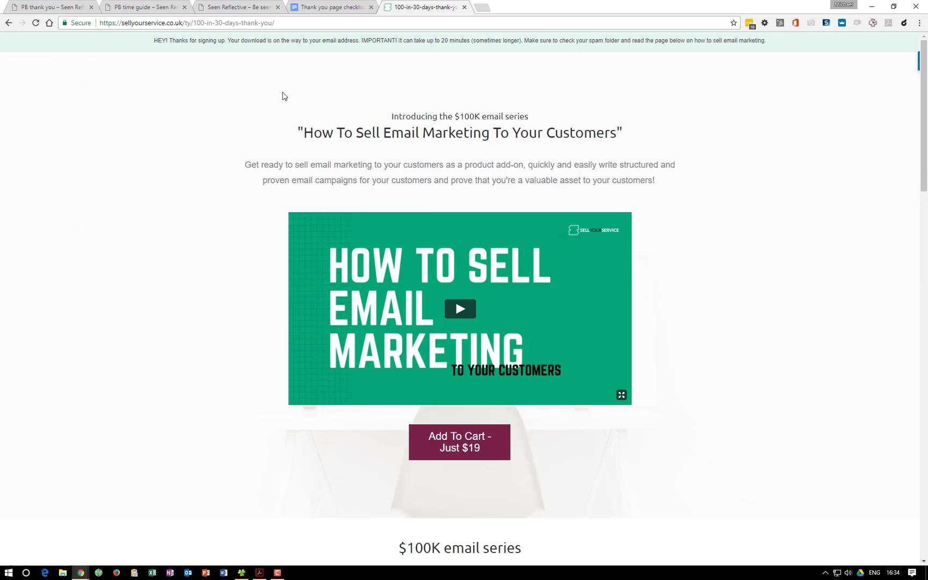
pyautogui.hotkey('ctrl', 'shift', 'Tab')
pyautogui.hotkey('ctrl', 'shift', 'Tab')
pyautogui.hotkey('ctrl', 'shift', 'Tab')
pyautogui.click(78, 6)
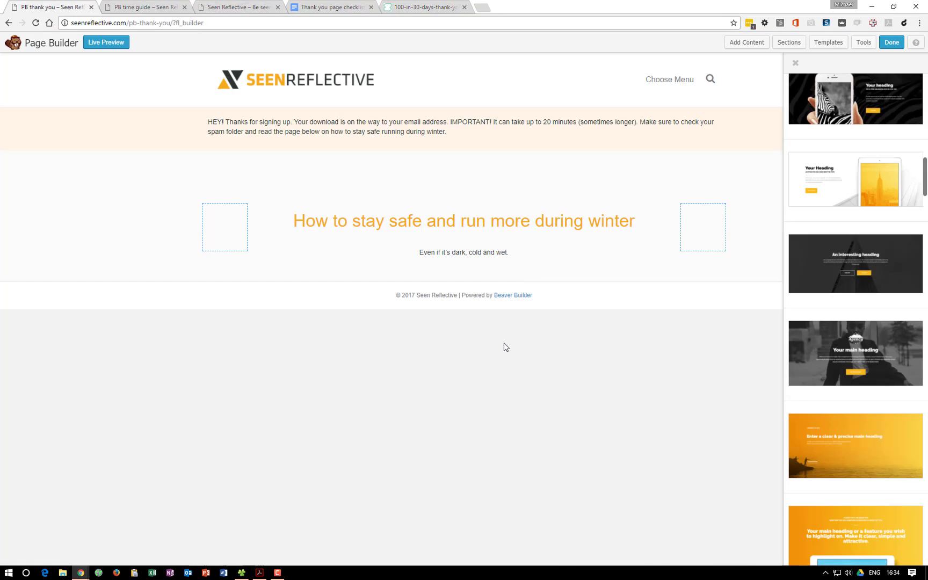
pyautogui.click(521, 266)
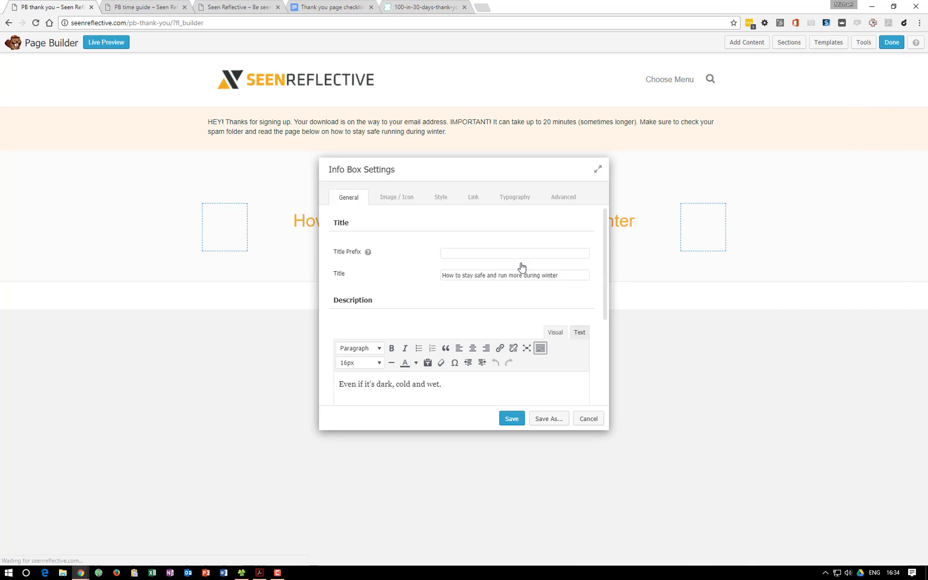
pyautogui.hotkey('ctrl', 'v')
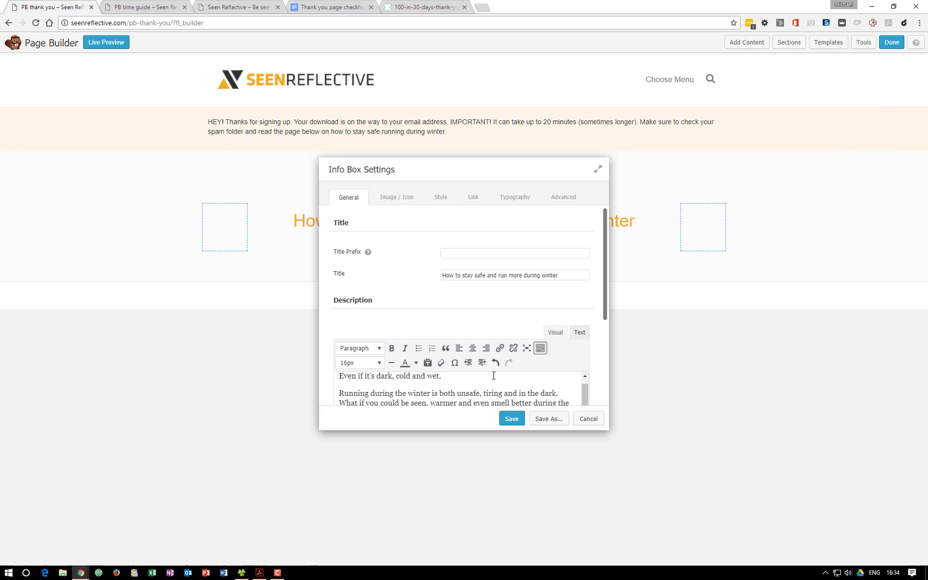
# Copy the "See how SeenReflective has changed running in the dark FOREVER" sentence from the Thank you page checklist and save the info box
pyautogui.click(237, 7)
pyautogui.click(145, 7)
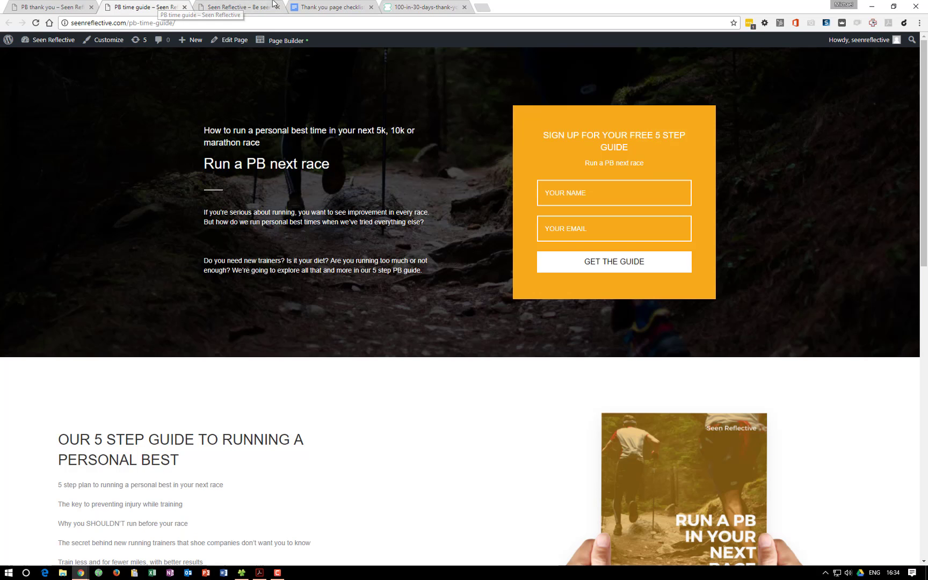
pyautogui.click(331, 7)
pyautogui.moveTo(516, 492); pyautogui.dragTo(236, 487)
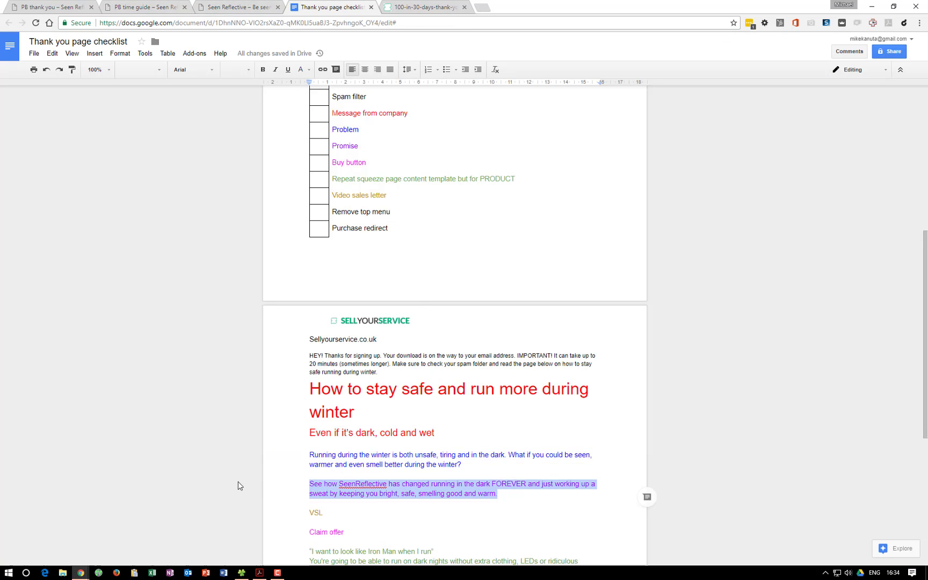
pyautogui.click(72, 5)
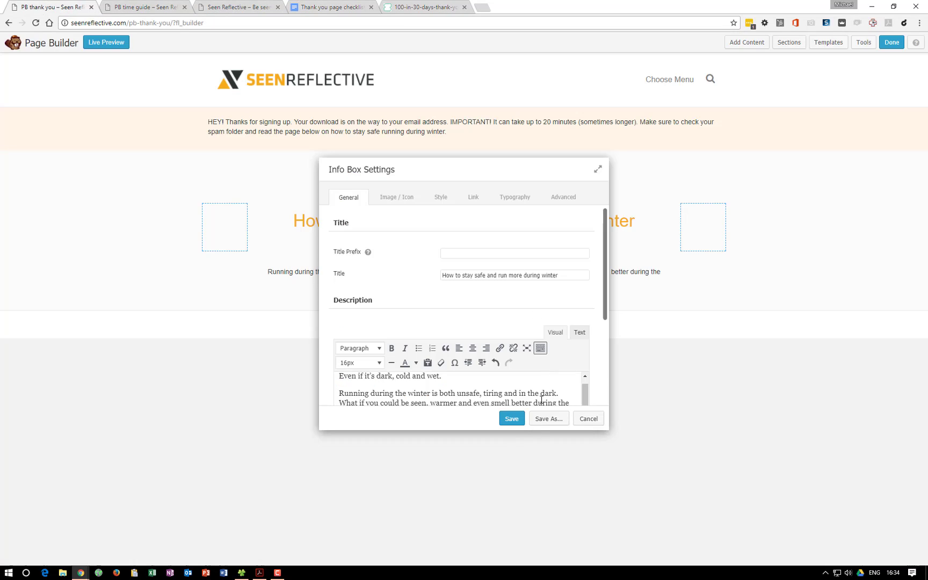
pyautogui.click(512, 420)
# Add a Heading module below the info box, paste the copied "See how SeenReflective" sentence as its heading and save it
pyautogui.click(736, 42)
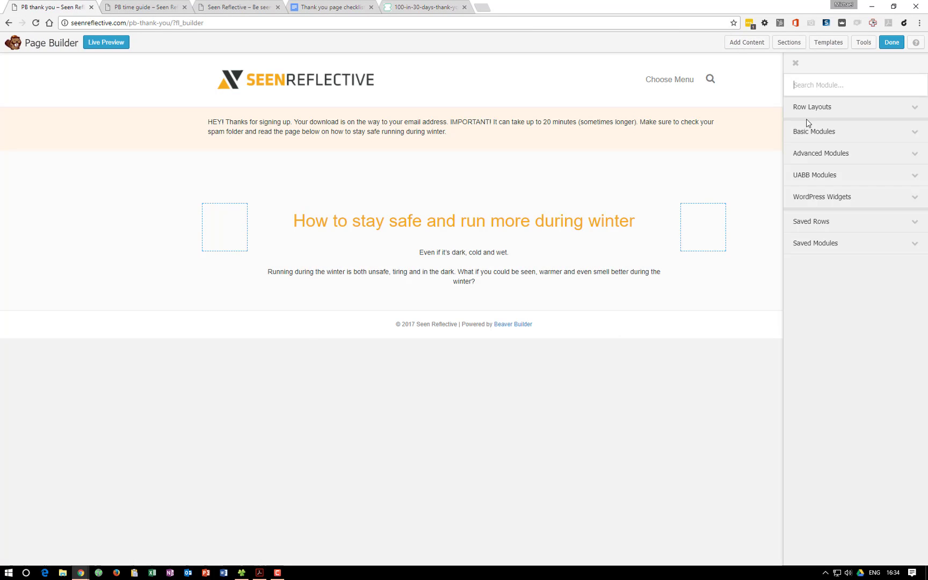
pyautogui.click(836, 143)
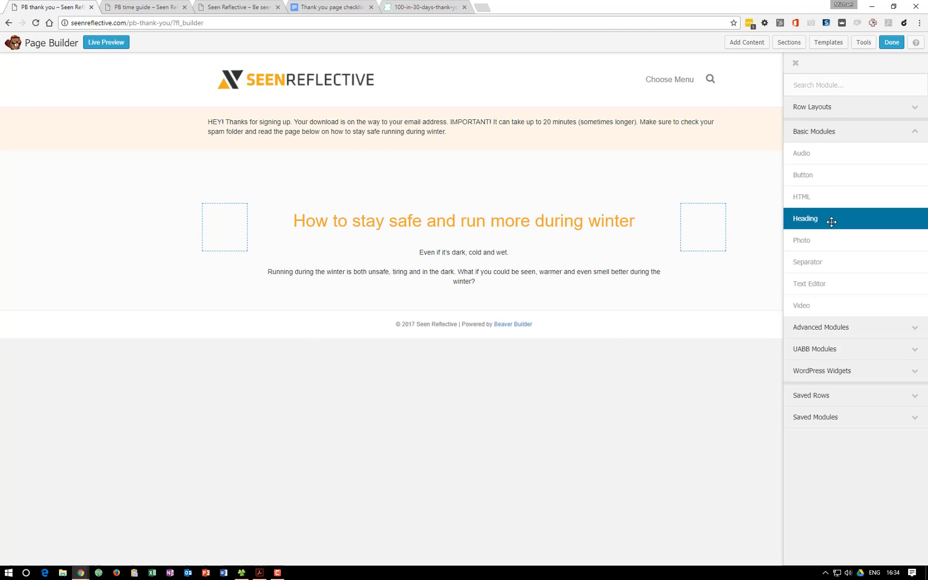
pyautogui.moveTo(831, 219); pyautogui.dragTo(436, 428)
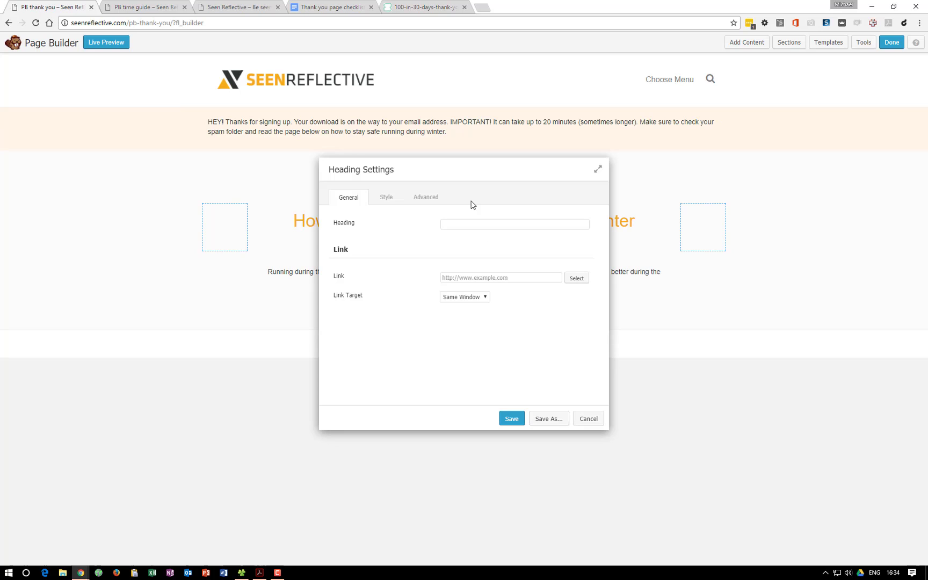
pyautogui.click(469, 224)
pyautogui.hotkey('ctrl', 'v')
pyautogui.moveTo(513, 188); pyautogui.dragTo(564, 223)
pyautogui.click(559, 454)
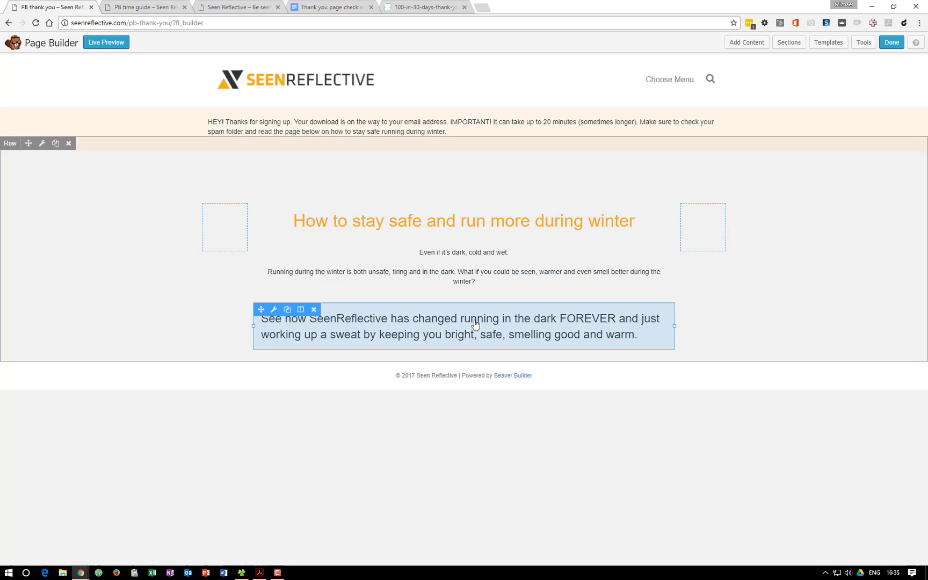
# Shorten the new heading to "See how SeenReflective has changed running in the dark FOREVER by keeping you bright, safe, smelling good and warm." and save it
pyautogui.click(474, 322)
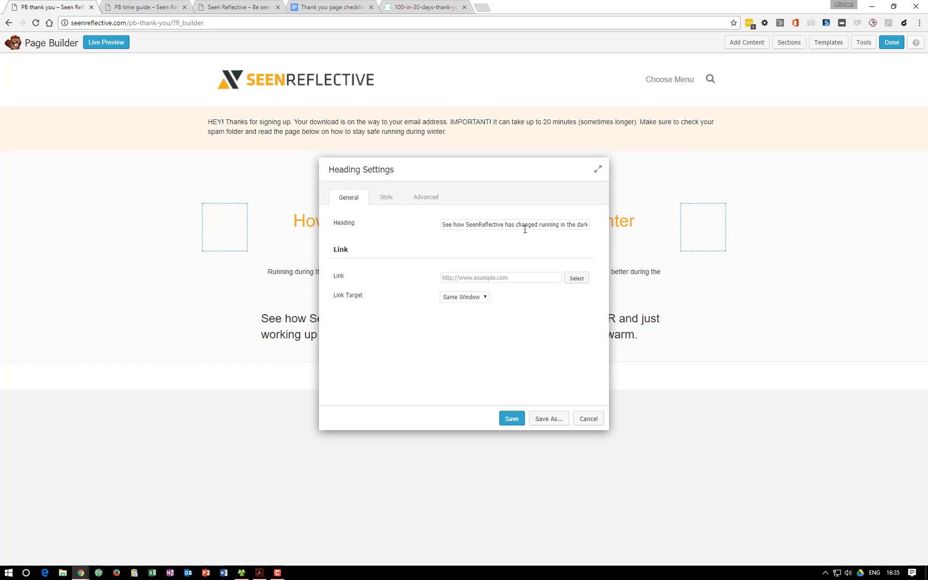
pyautogui.moveTo(525, 229); pyautogui.dragTo(588, 225)
pyautogui.moveTo(457, 224); pyautogui.dragTo(441, 224)
pyautogui.click(568, 224)
pyautogui.press('Right')
pyautogui.press('Right')
pyautogui.press('Right')
pyautogui.press('Right')
pyautogui.press('Right')
pyautogui.press('Right')
pyautogui.press('Right')
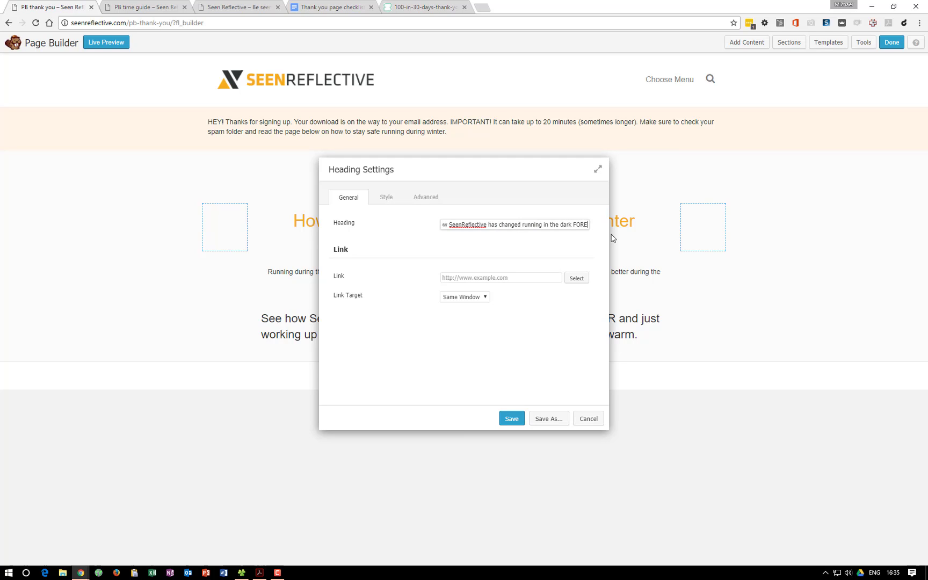
pyautogui.press('Right')
pyautogui.press('Right')
pyautogui.press('Right')
pyautogui.press('Right')
pyautogui.press('Delete')
pyautogui.press('Delete')
pyautogui.press('Delete')
pyautogui.press('Delete')
pyautogui.press('Delete')
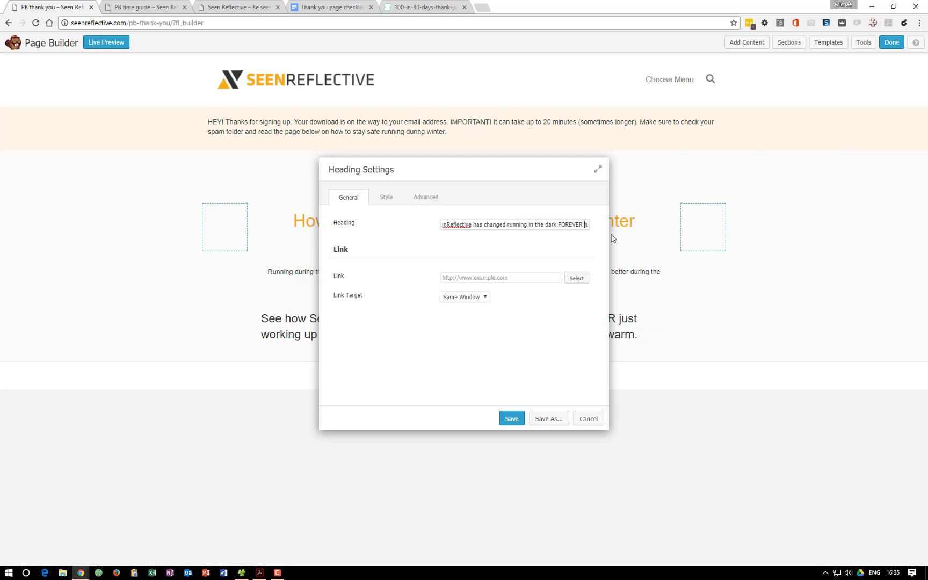
pyautogui.moveTo(586, 177); pyautogui.dragTo(248, 109)
pyautogui.press('Delete')
pyautogui.press('Delete')
pyautogui.press('Delete')
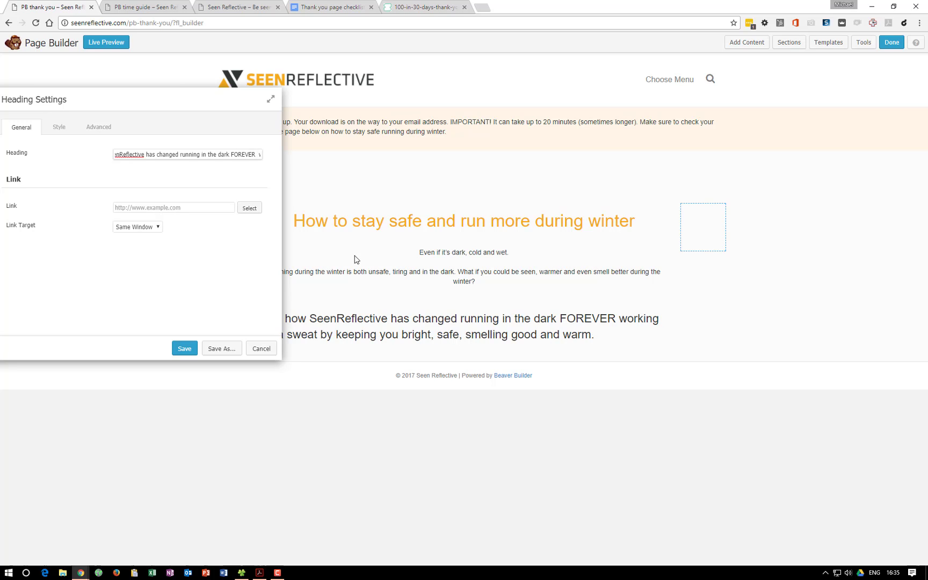
pyautogui.press('Delete')
pyautogui.press('Delete')
pyautogui.press('Delete')
pyautogui.press('Delete')
pyautogui.press('Delete')
pyautogui.press('Delete')
pyautogui.press('Delete')
pyautogui.press('Delete')
pyautogui.press('Delete')
pyautogui.press('Delete')
pyautogui.press('Delete')
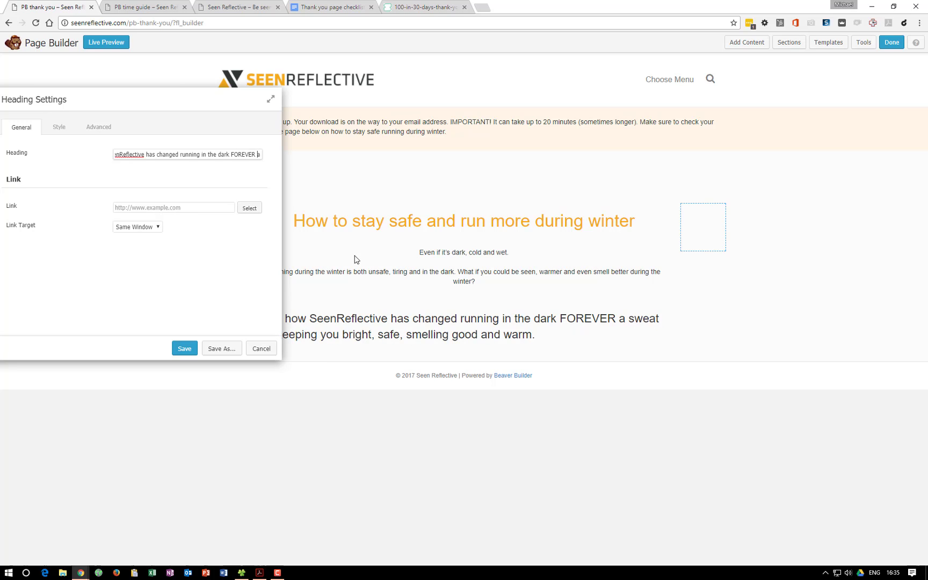
pyautogui.press('Delete')
pyautogui.press('Delete')
pyautogui.press('Delete')
pyautogui.press('Delete')
pyautogui.press('Delete')
pyautogui.press('Delete')
pyautogui.press('Delete')
pyautogui.press('Delete')
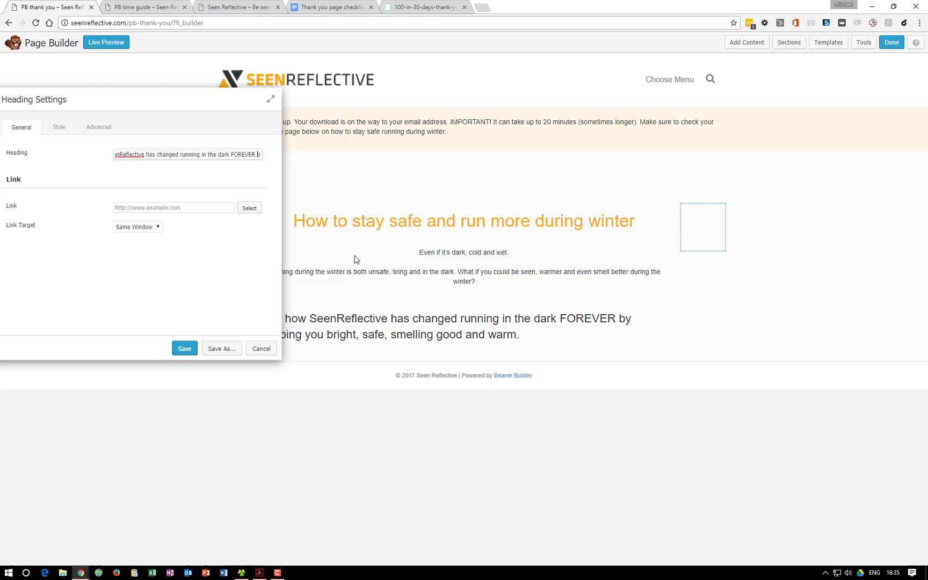
pyautogui.click(184, 348)
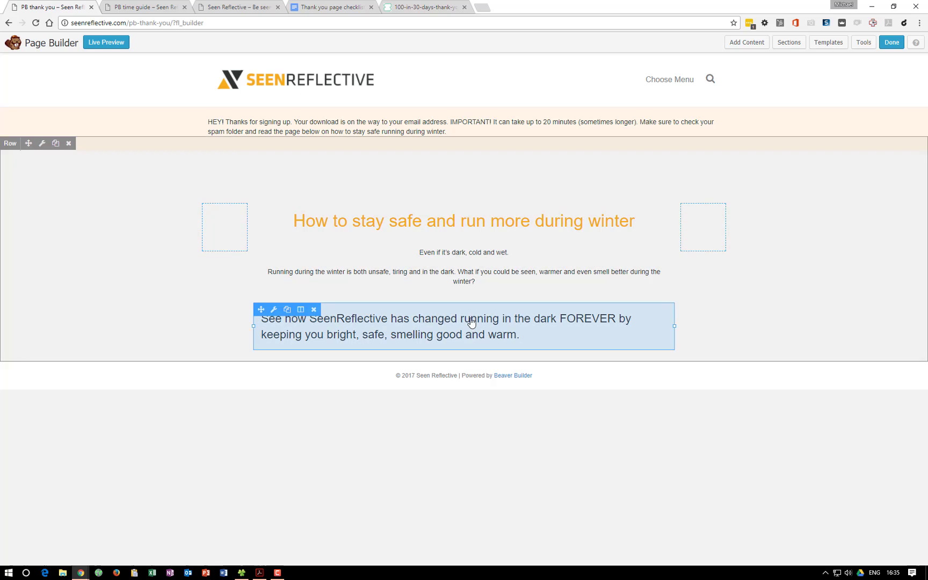
# Replace the "See how SeenReflective" sentence in the Thank you page checklist with the page heading's shortened text and return to save the heading
pyautogui.click(470, 321)
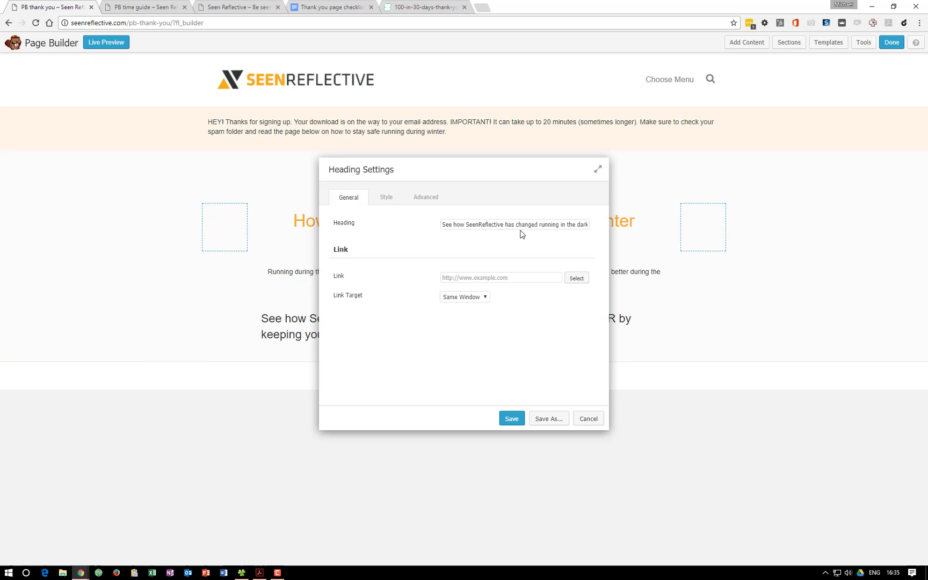
pyautogui.click(426, 198)
pyautogui.click(365, 203)
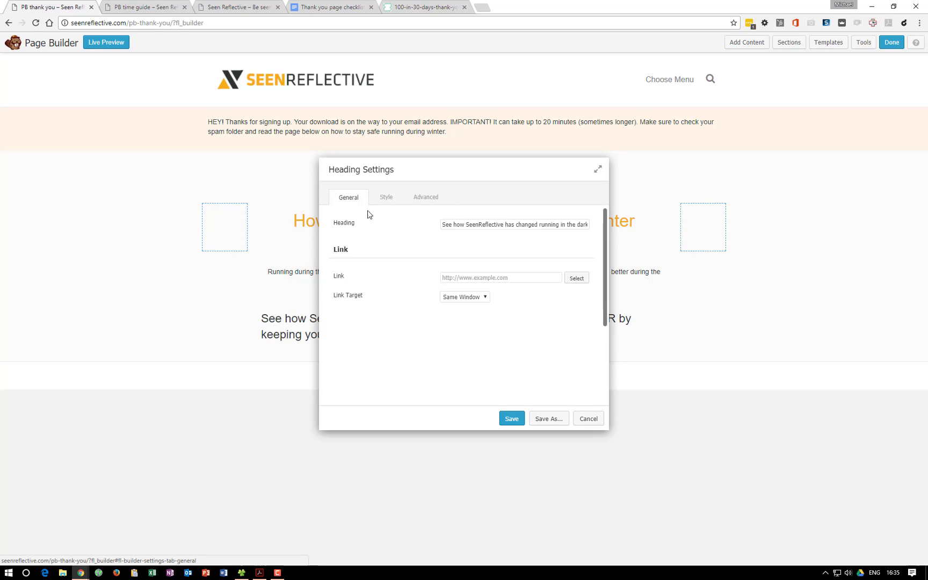
pyautogui.click(514, 227)
pyautogui.tripleClick(513, 230)
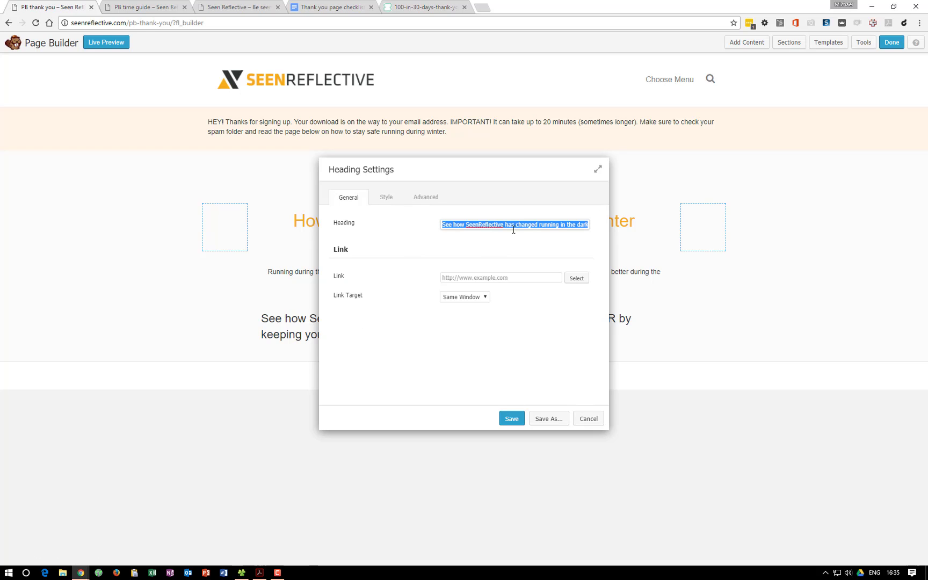
pyautogui.click(321, 4)
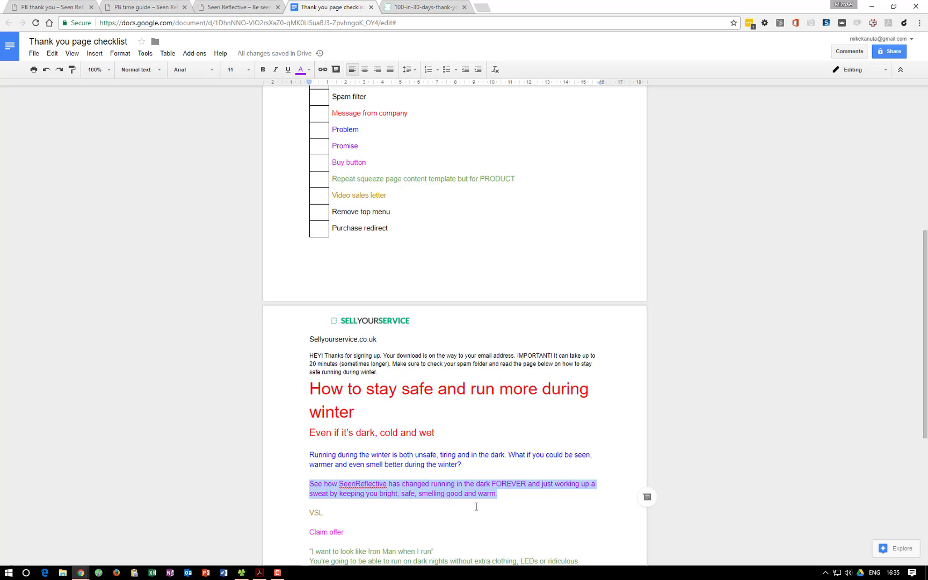
pyautogui.write('See how SeenReflective has changed running in the dark FOREVER by keeping you bright, safe, smelling good and warm.')
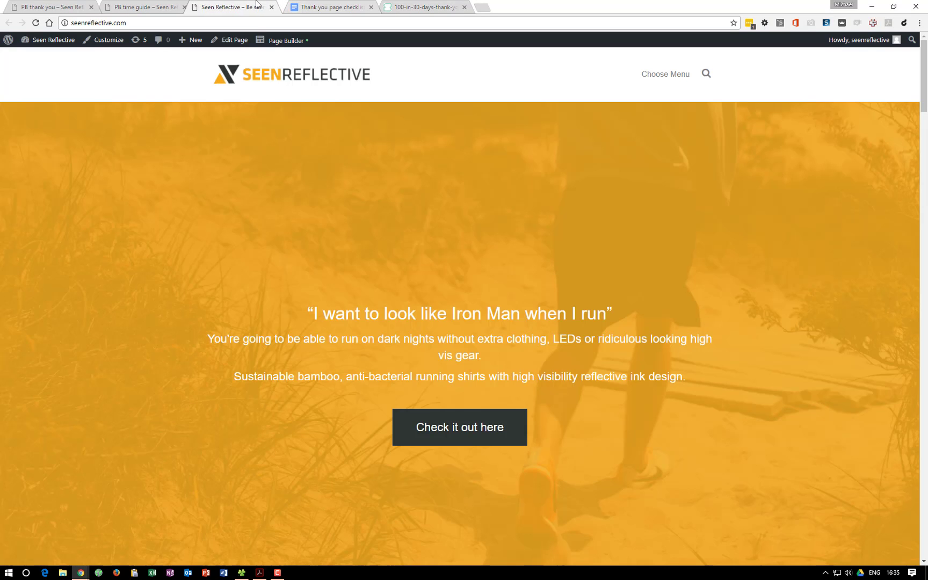
pyautogui.click(271, 7)
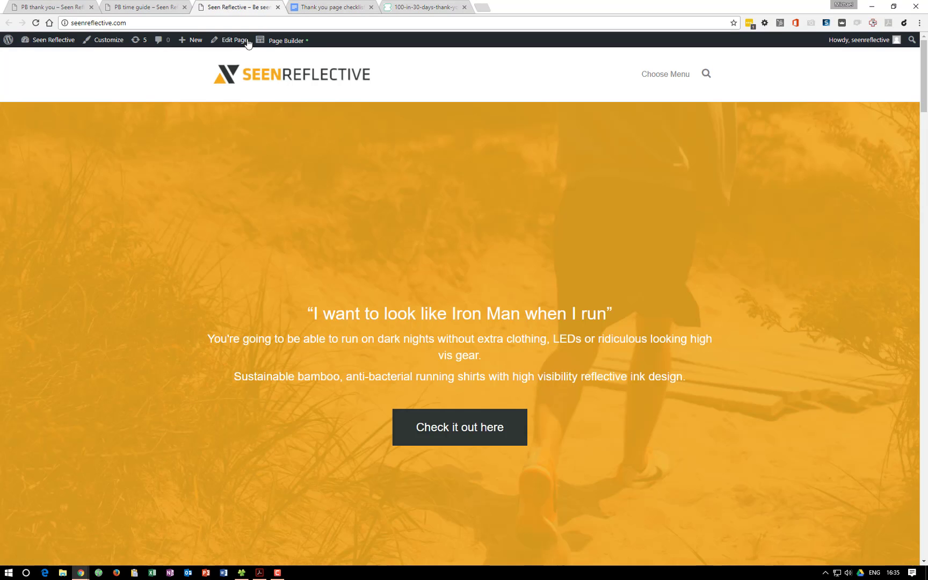
pyautogui.click(173, 6)
pyautogui.click(43, 6)
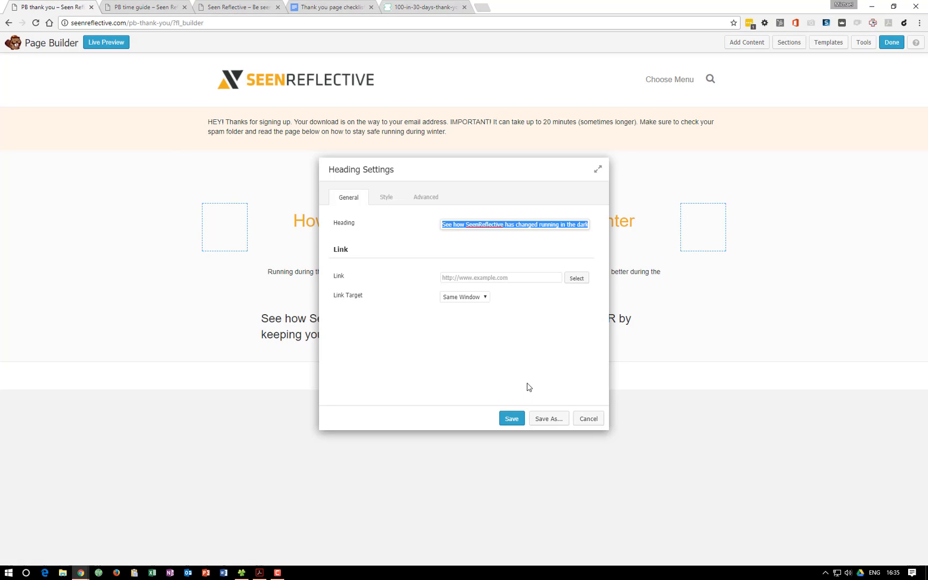
pyautogui.click(513, 418)
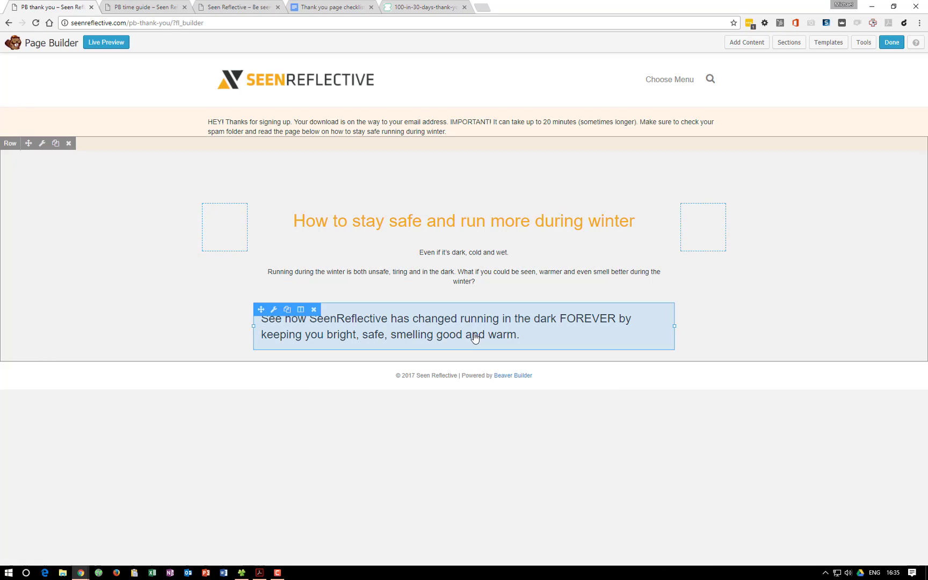
# Set the "See how SeenReflective" heading's alignment to Center and save it
pyautogui.click(475, 335)
pyautogui.click(427, 196)
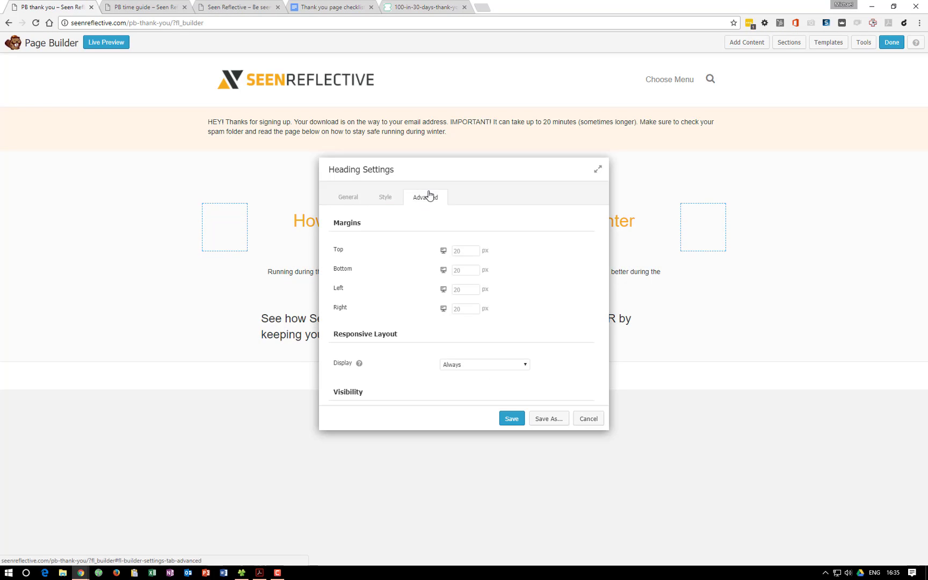
pyautogui.click(387, 196)
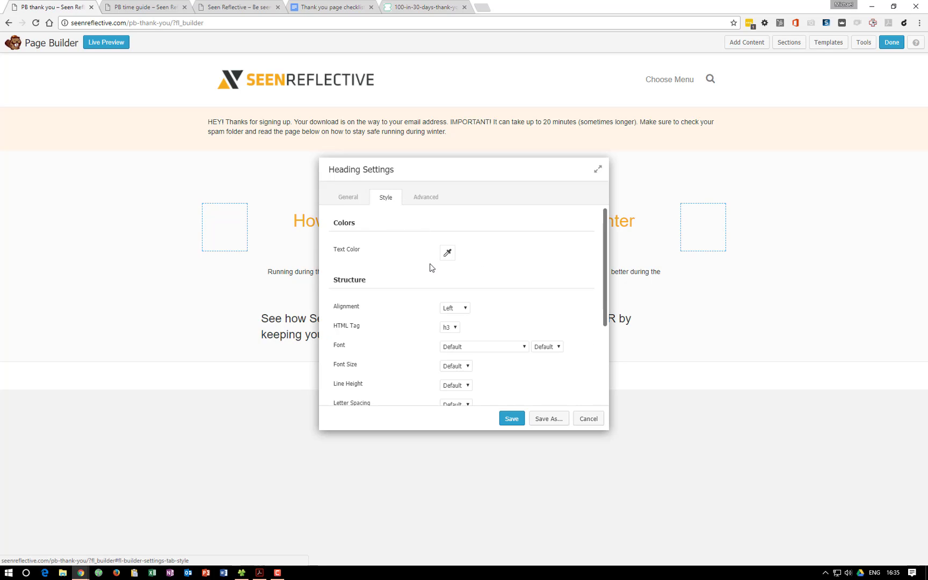
pyautogui.click(450, 308)
pyautogui.click(448, 322)
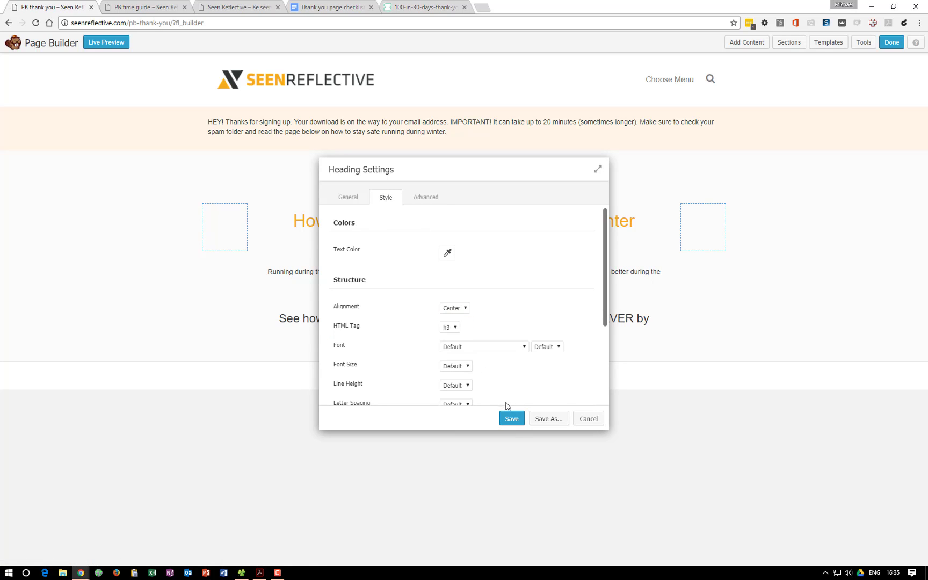
pyautogui.click(511, 418)
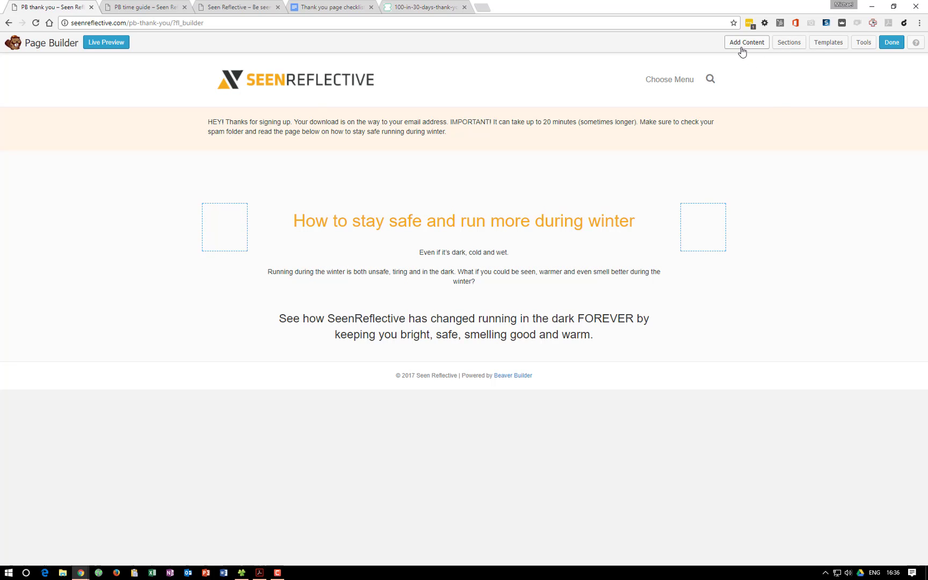
# Add a Video module below the heading, set its video type to Embed, paste the copied Vimeo link and save it
pyautogui.click(744, 44)
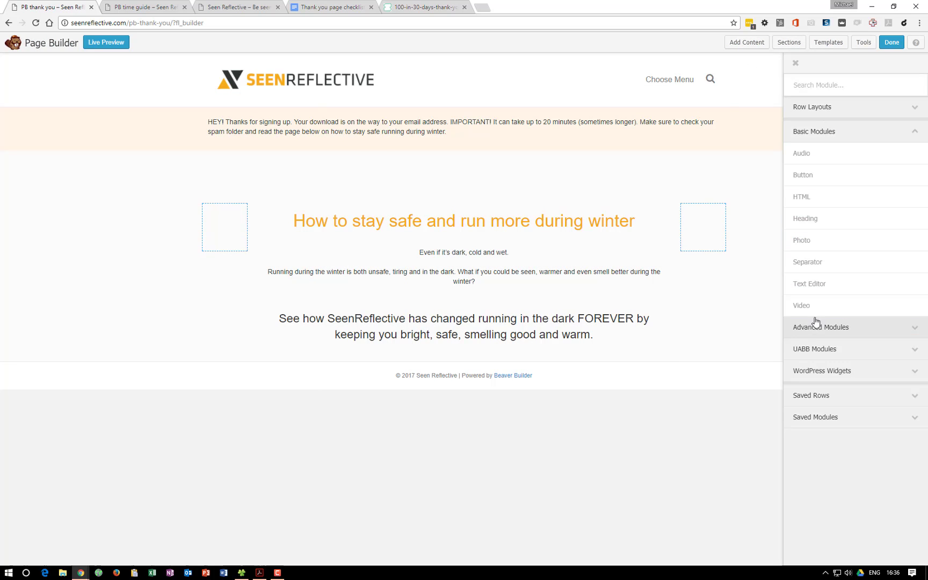
pyautogui.moveTo(822, 305); pyautogui.dragTo(439, 492)
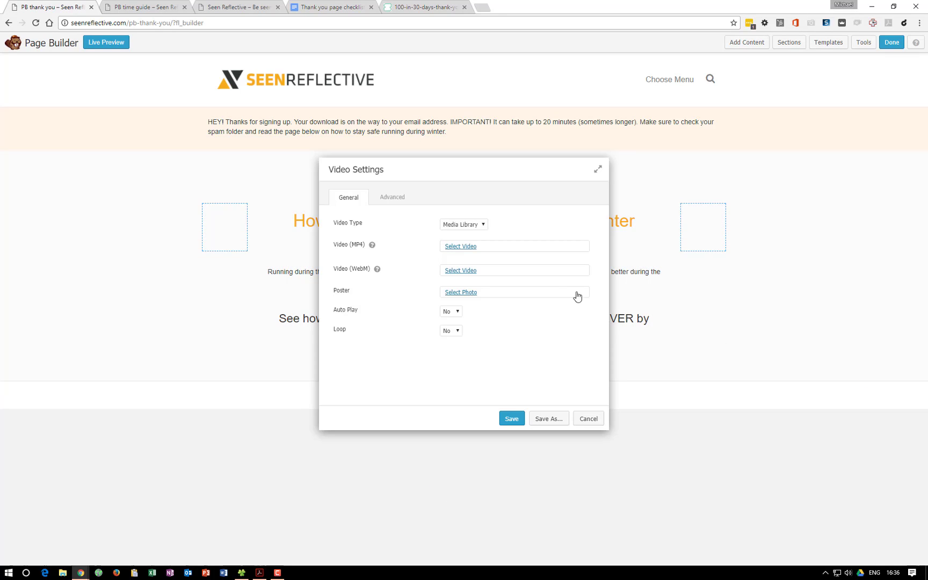
pyautogui.click(463, 224)
pyautogui.click(472, 241)
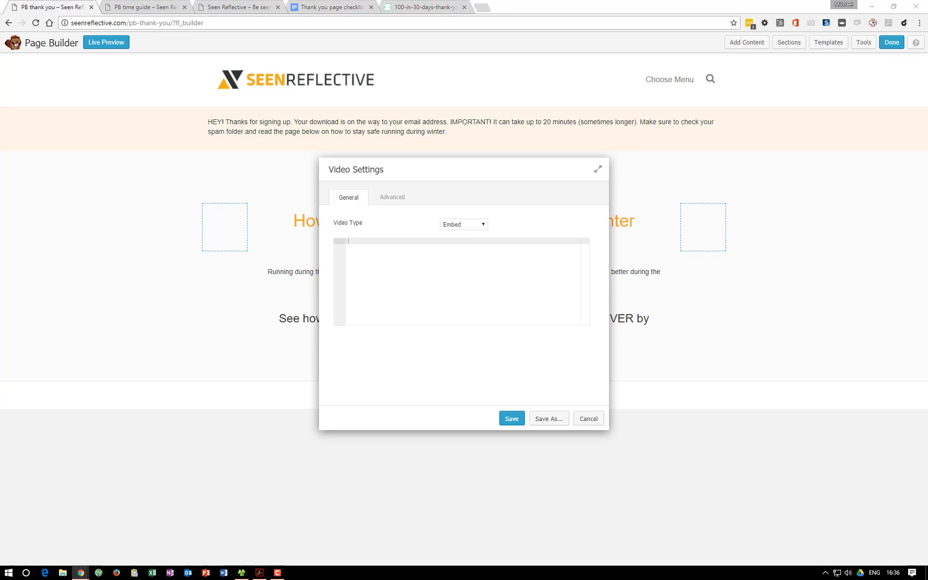
pyautogui.hotkey('ctrl', 'v')
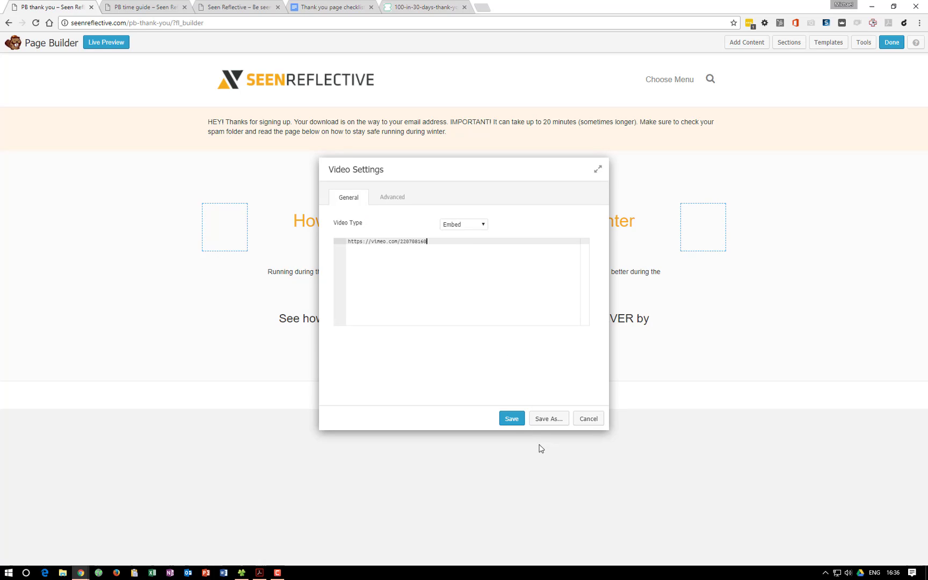
pyautogui.click(507, 421)
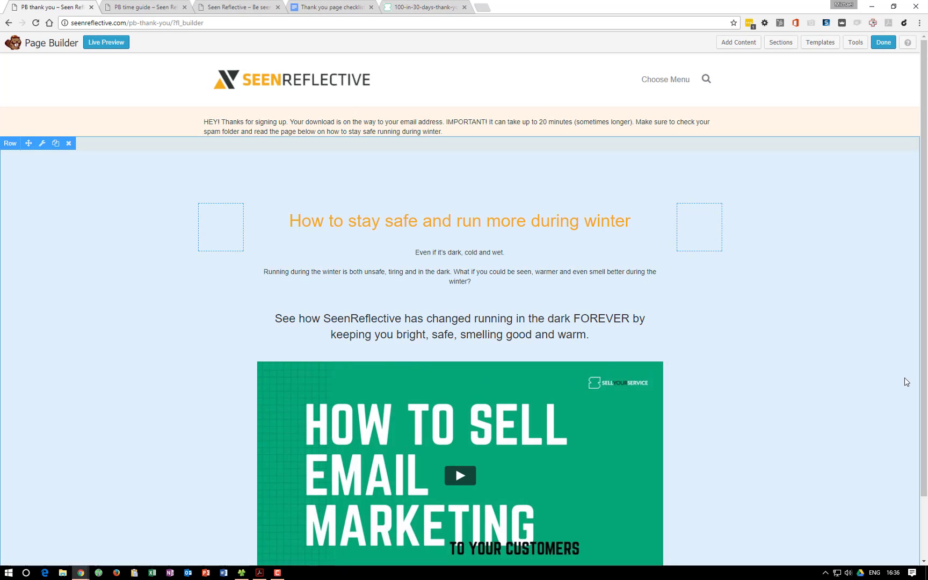
# Check the Thank you page checklist for the next element and add a Button module below the video
pyautogui.scroll(-2, 904, 382)
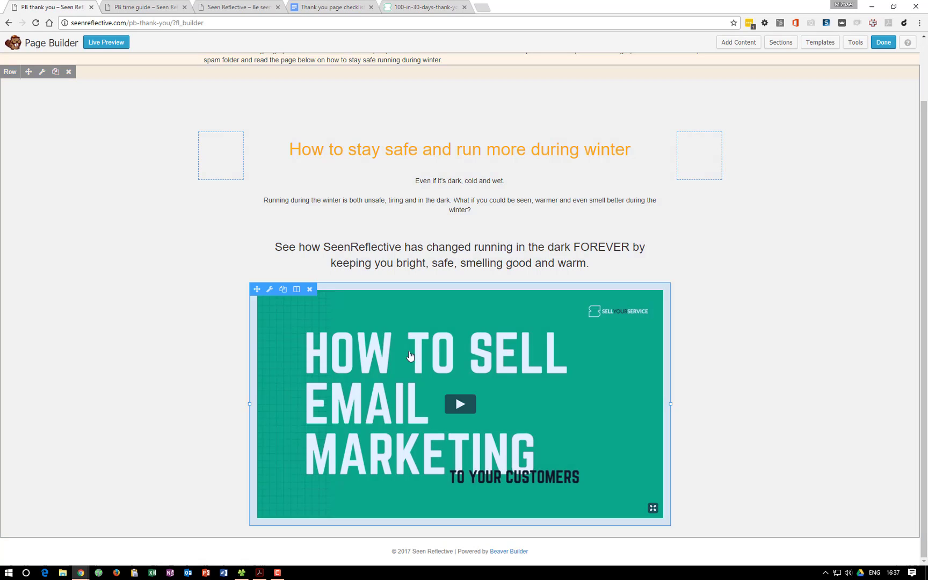
pyautogui.click(328, 7)
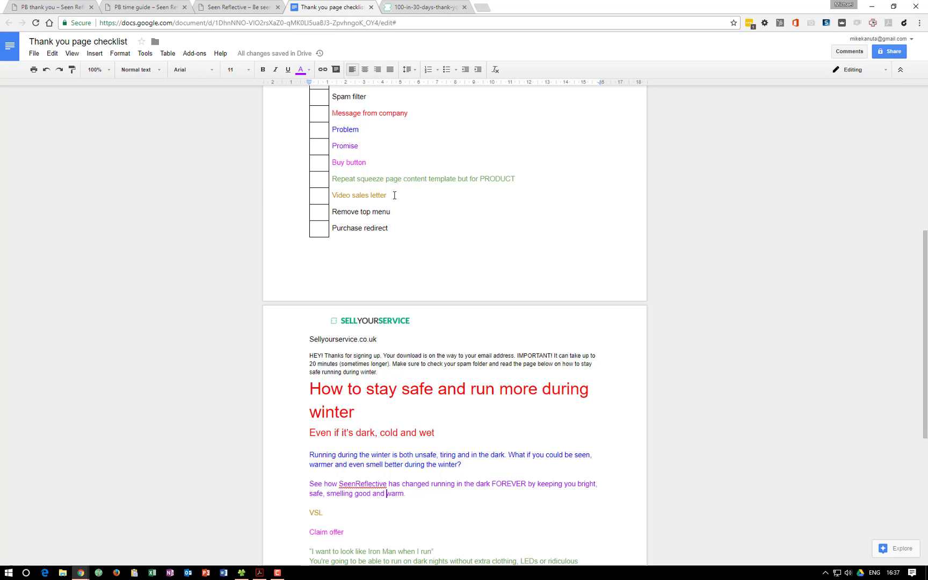
pyautogui.click(236, 7)
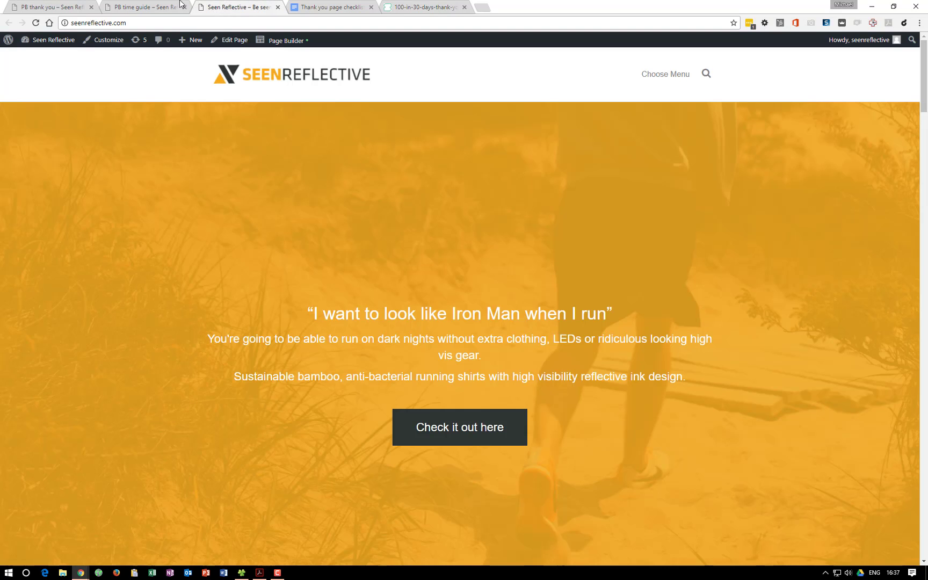
pyautogui.click(144, 7)
pyautogui.click(52, 4)
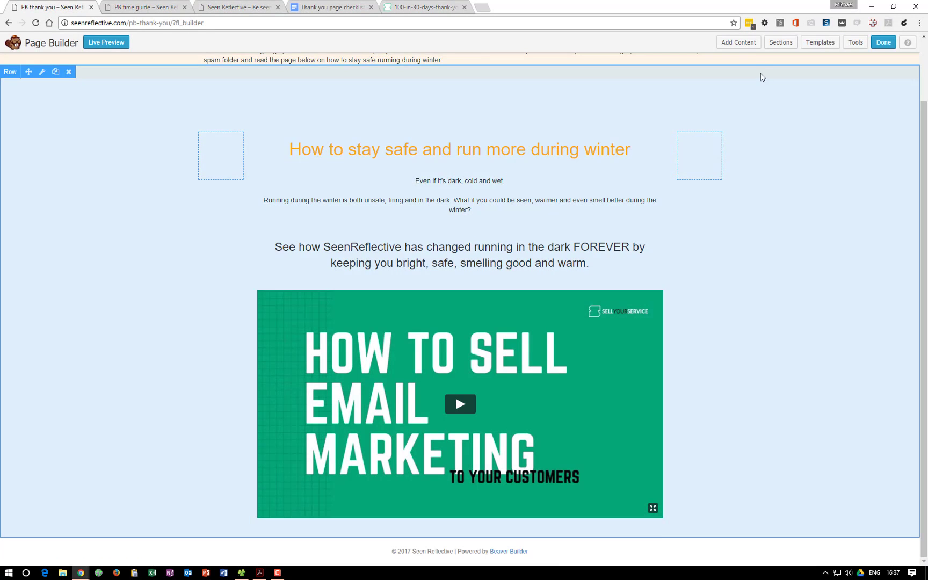
pyautogui.click(740, 43)
pyautogui.moveTo(833, 172); pyautogui.dragTo(435, 509)
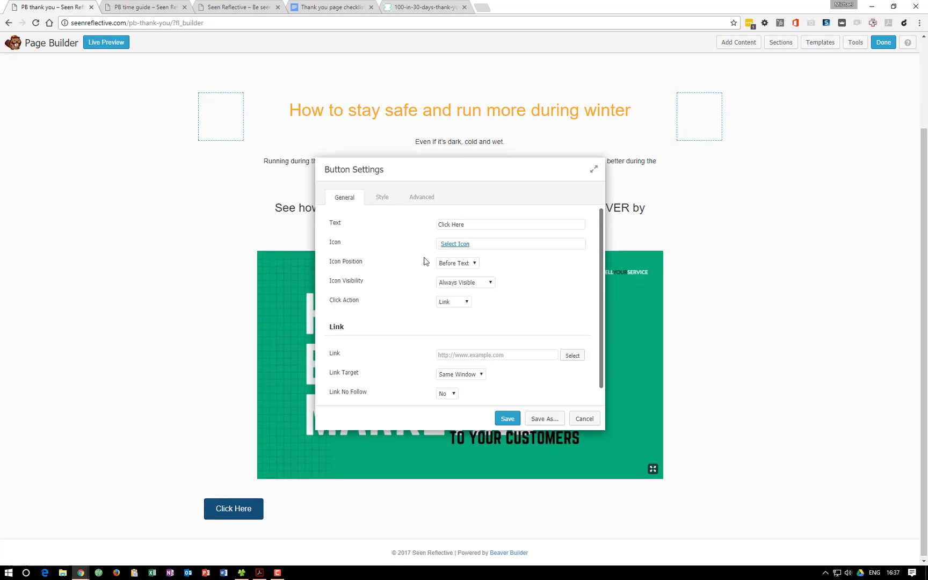
# Search the icons for "pay", give the button the Font Awesome PayPal "P" icon and set its text to "Claim Offer"
pyautogui.click(461, 244)
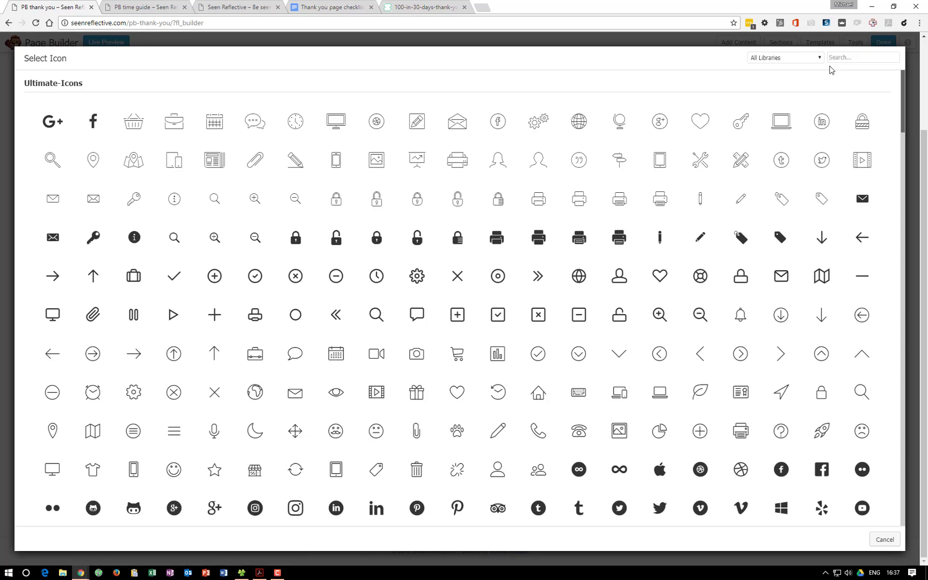
pyautogui.click(839, 58)
pyautogui.write('pay')
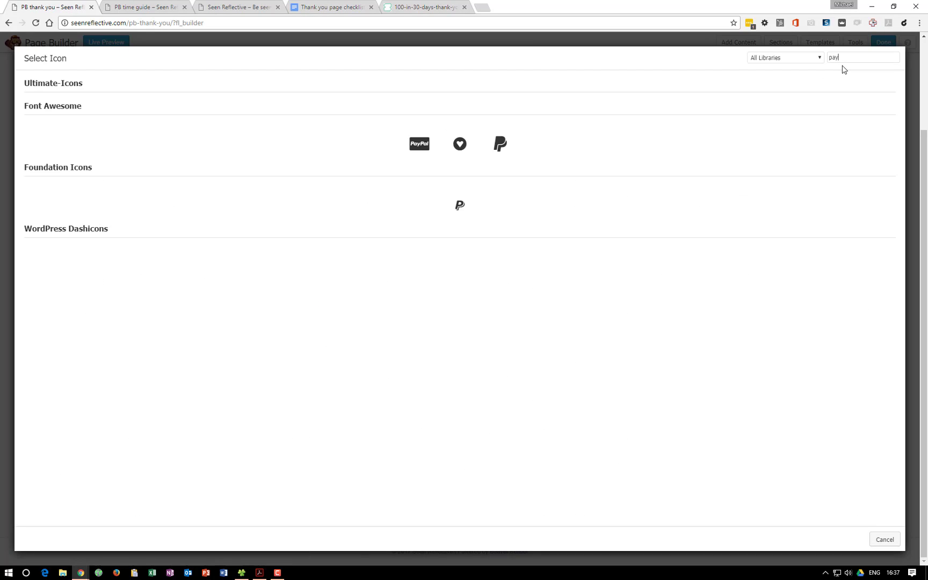
pyautogui.click(511, 138)
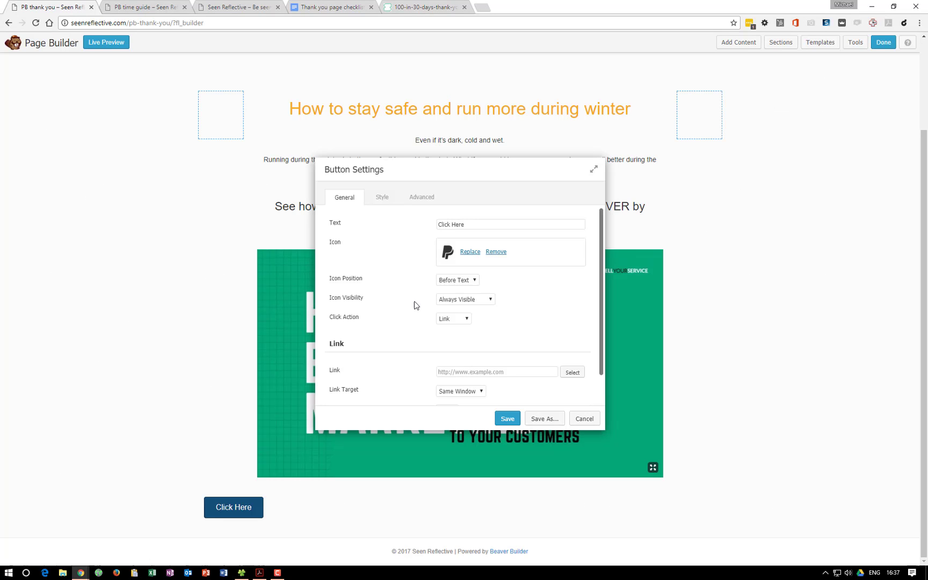
pyautogui.tripleClick(471, 226)
pyautogui.write('Clai')
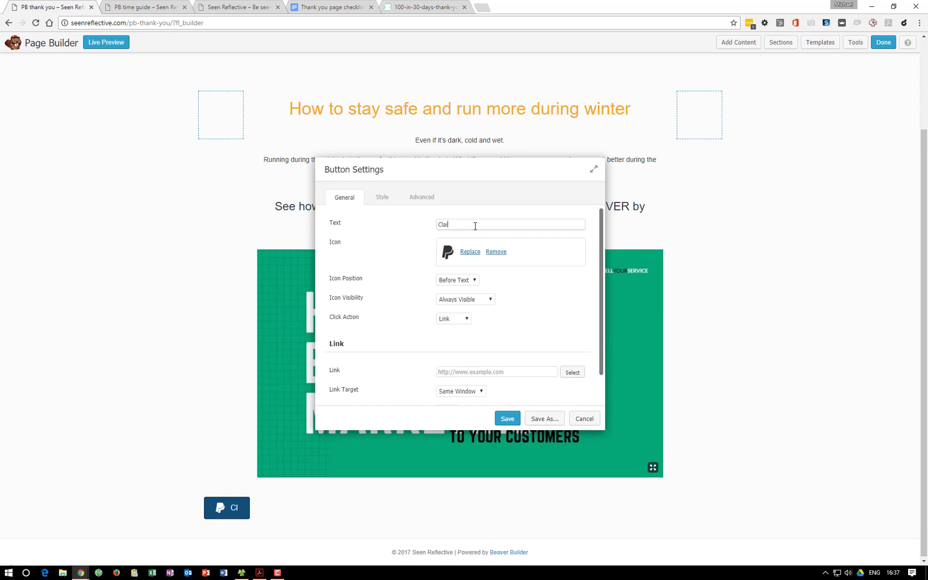
pyautogui.write('m Offer')
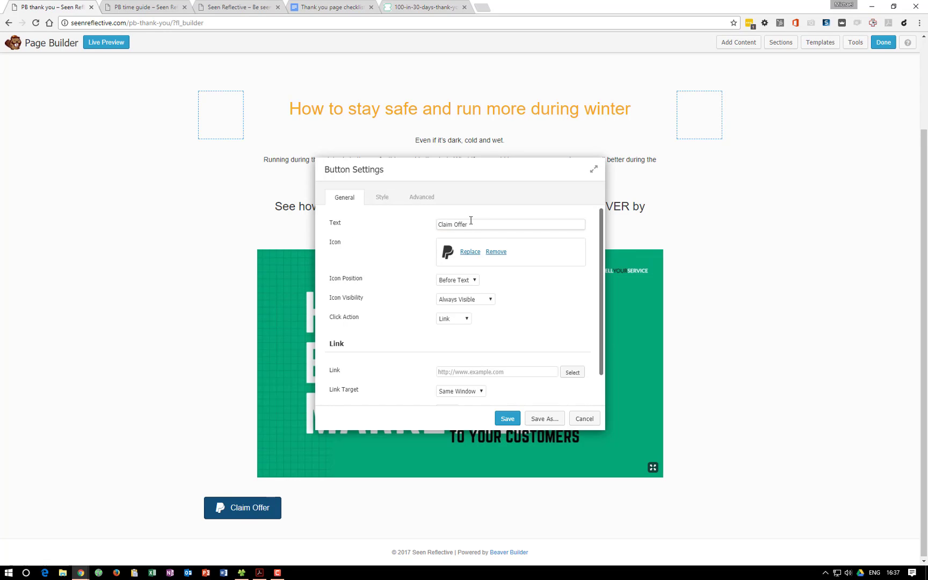
# Try the button's alternative click action, look over its code box and set the click action back to Link
pyautogui.scroll(-1, 415, 260)
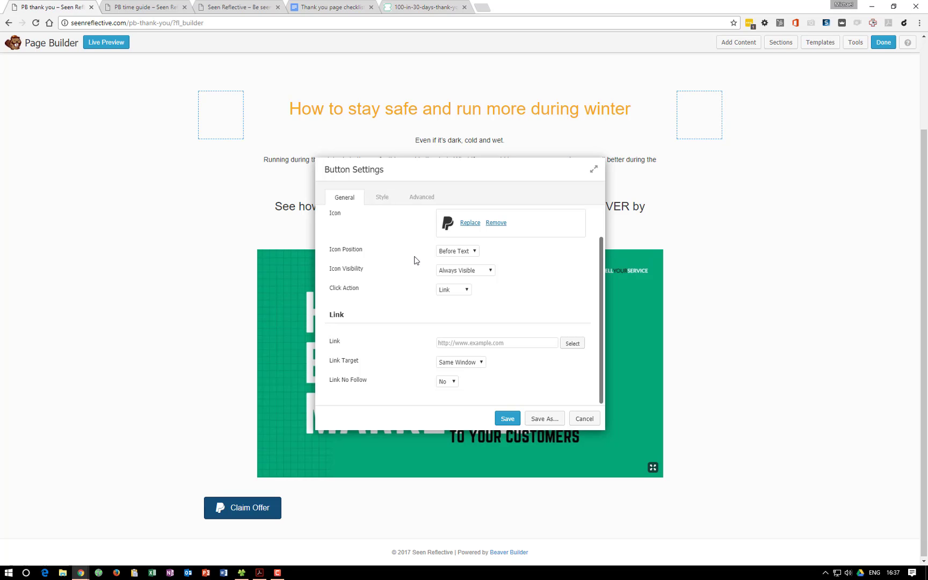
pyautogui.click(454, 291)
pyautogui.click(459, 300)
pyautogui.click(459, 290)
pyautogui.click(459, 306)
pyautogui.scroll(-3, 414, 327)
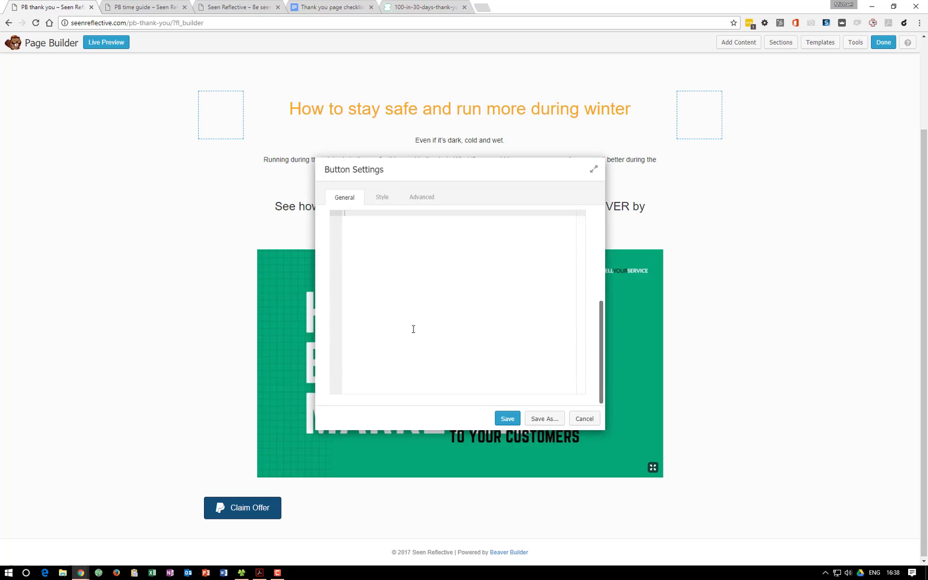
pyautogui.scroll(3, 484, 317)
pyautogui.click(459, 290)
pyautogui.click(459, 298)
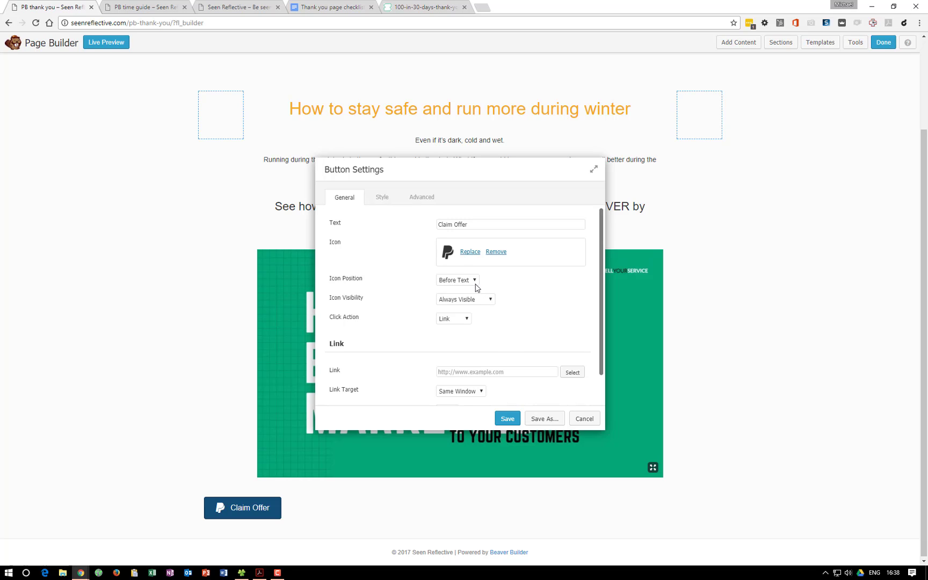
# Set the "Claim Offer" button's link to the placeholder "#" and its alignment to Center
pyautogui.scroll(-1, 502, 355)
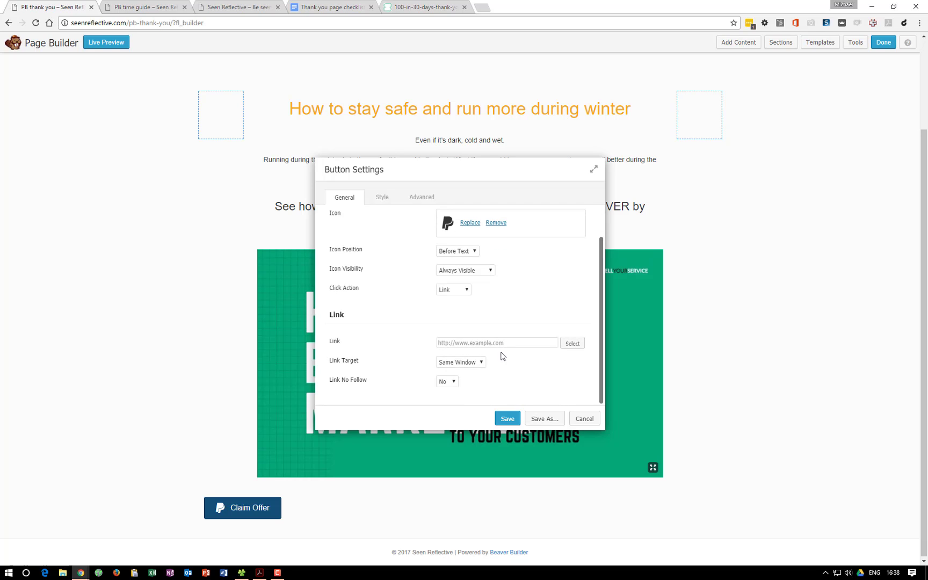
pyautogui.click(508, 342)
pyautogui.write('#')
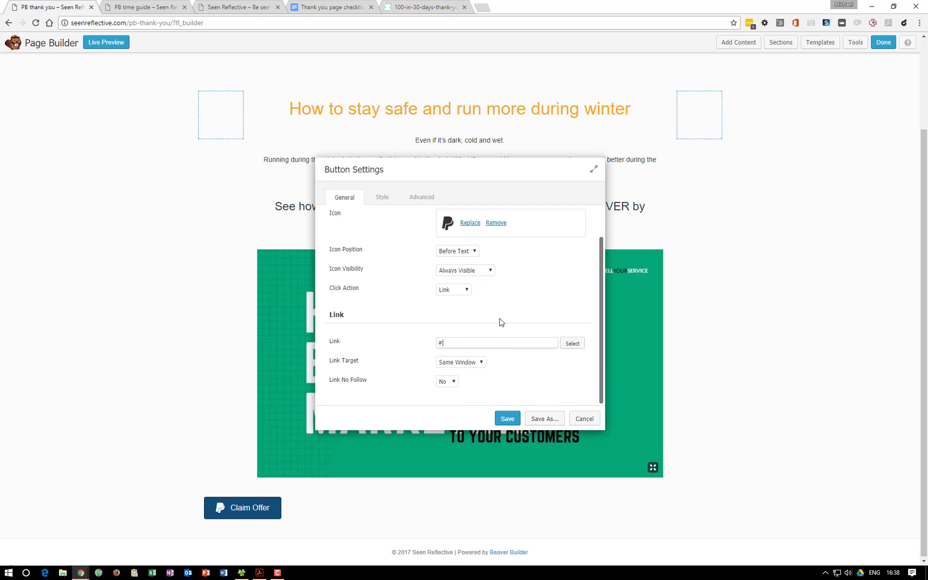
pyautogui.scroll(1, 497, 342)
pyautogui.click(384, 195)
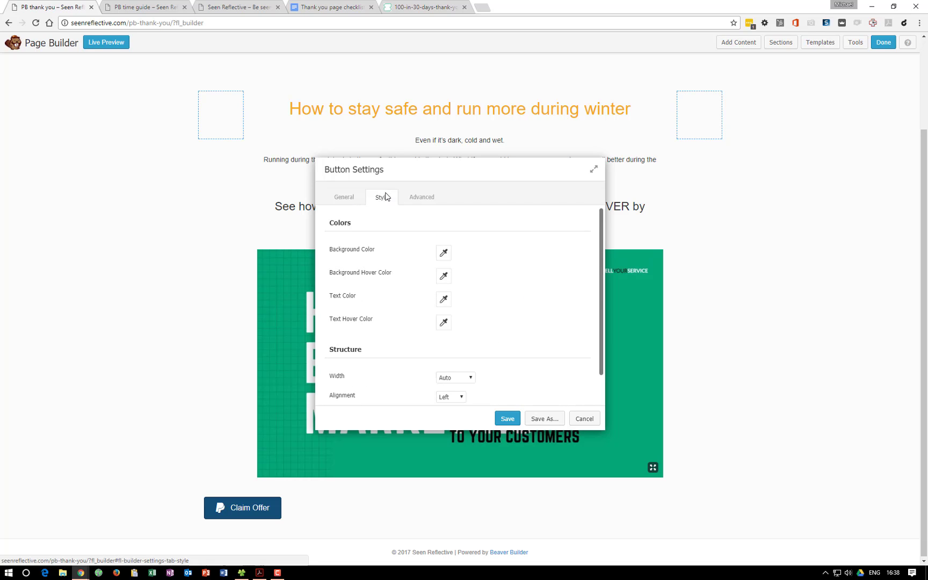
pyautogui.scroll(-2, 431, 244)
pyautogui.click(454, 330)
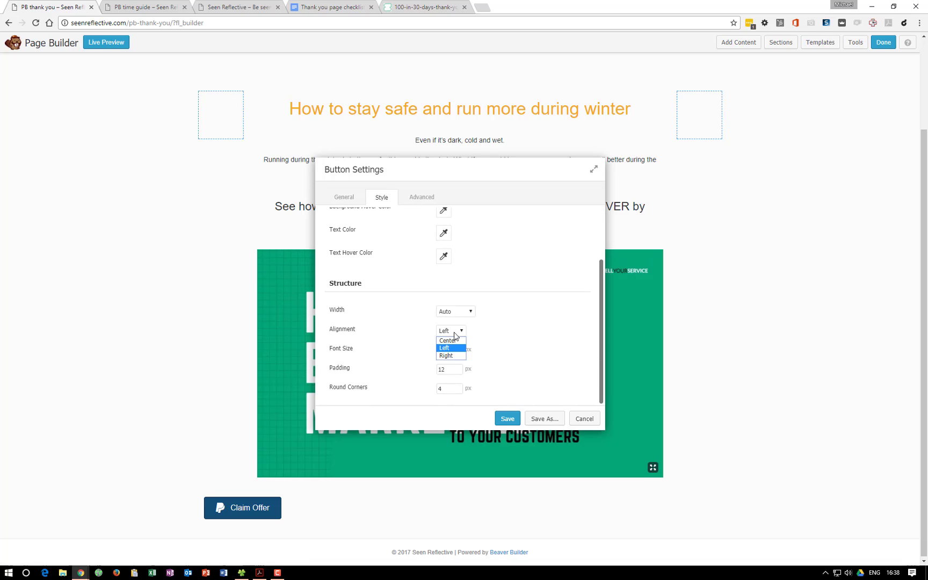
pyautogui.click(451, 345)
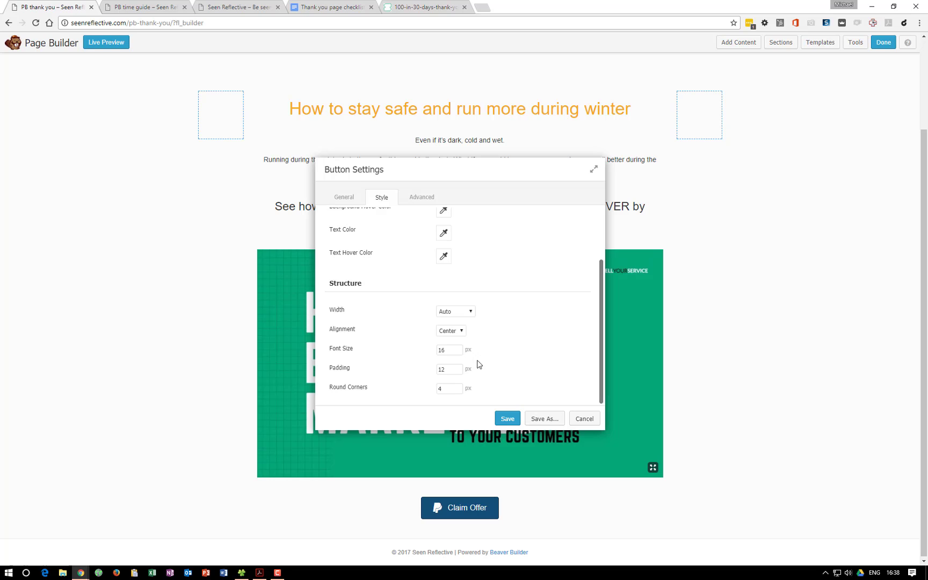
# Set the "Claim Offer" button's background color to the saved orange preset #f6aa1c
pyautogui.scroll(2, 495, 366)
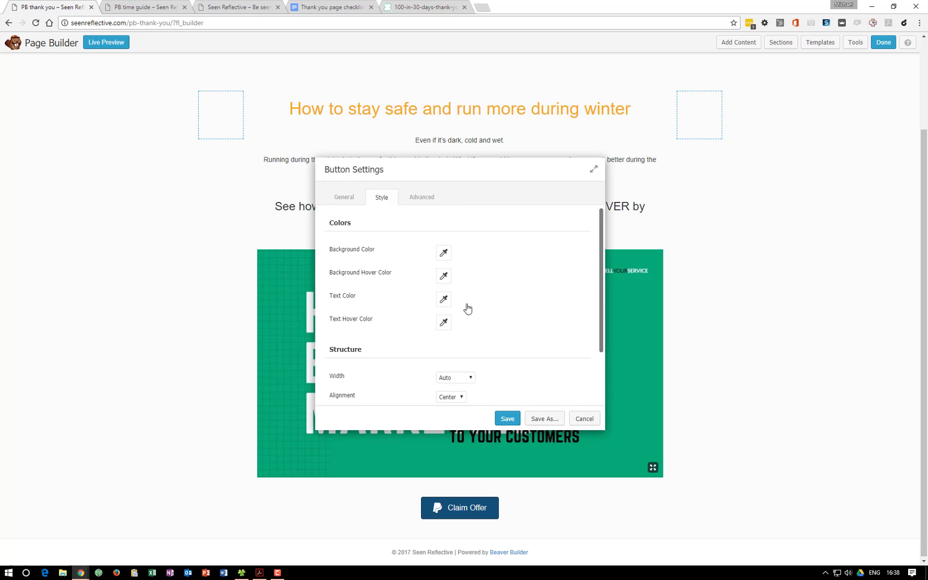
pyautogui.click(444, 253)
pyautogui.click(480, 397)
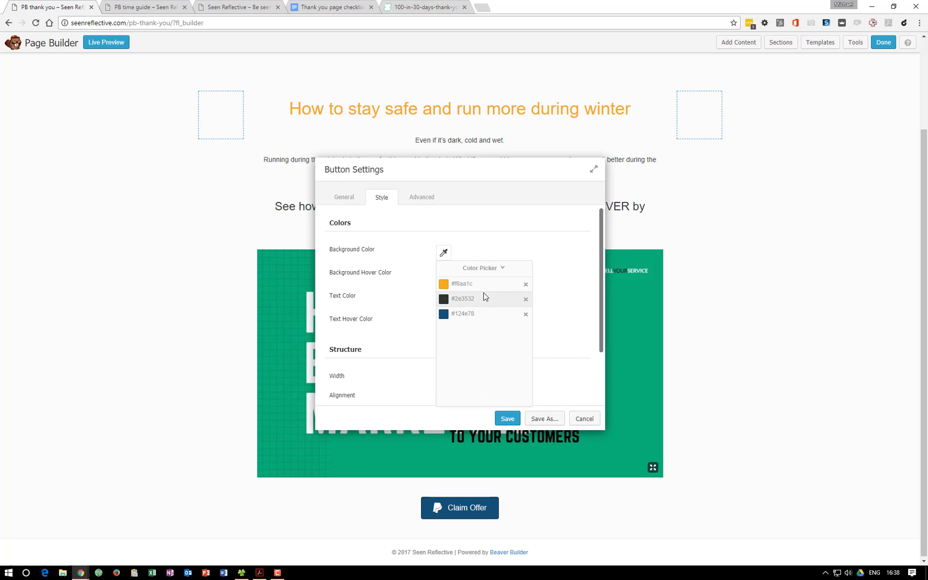
pyautogui.click(483, 290)
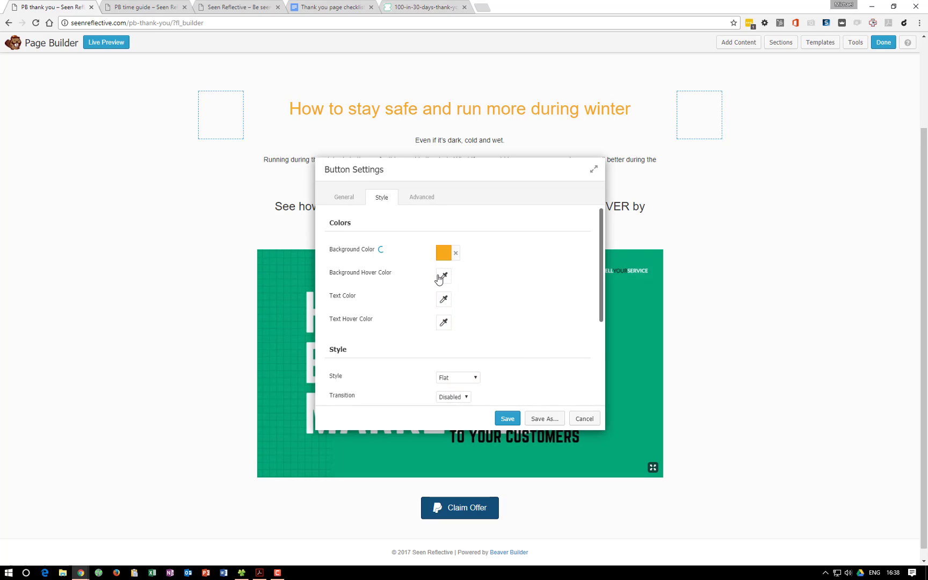
# Set the button's background hover color to a darker shade of the preset #f6aa1c and save the button settings
pyautogui.click(443, 275)
pyautogui.click(462, 419)
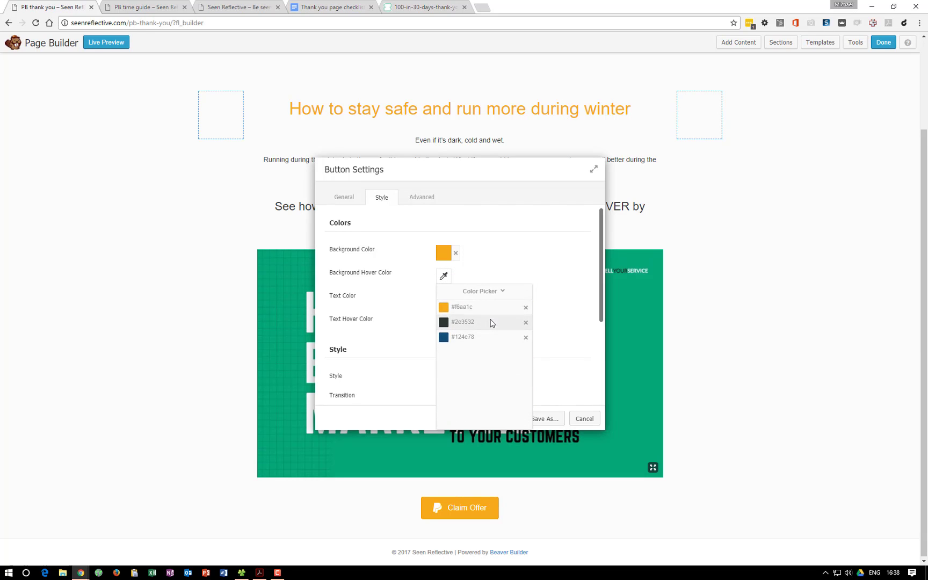
pyautogui.click(486, 309)
pyautogui.moveTo(454, 304); pyautogui.dragTo(454, 323)
pyautogui.click(522, 276)
pyautogui.scroll(-1, 524, 321)
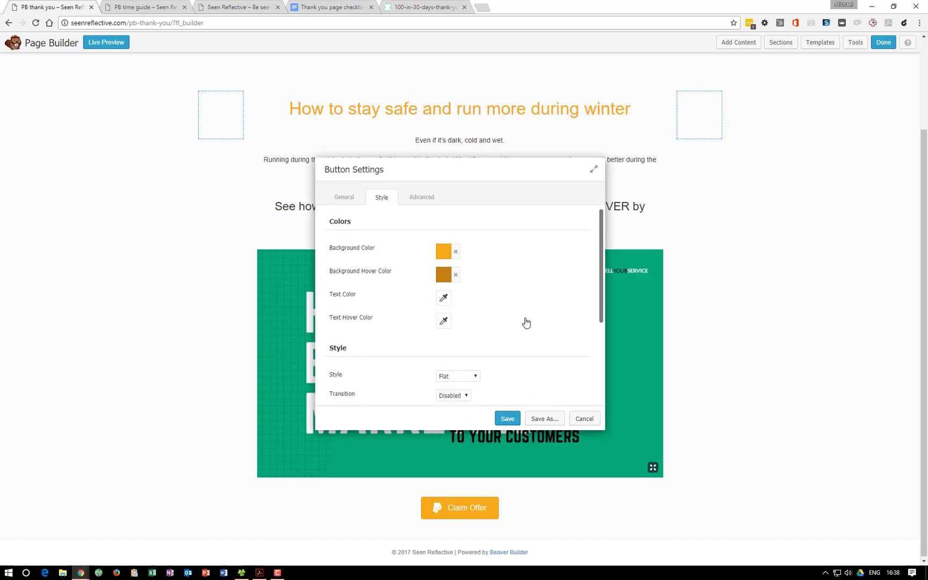
pyautogui.click(507, 419)
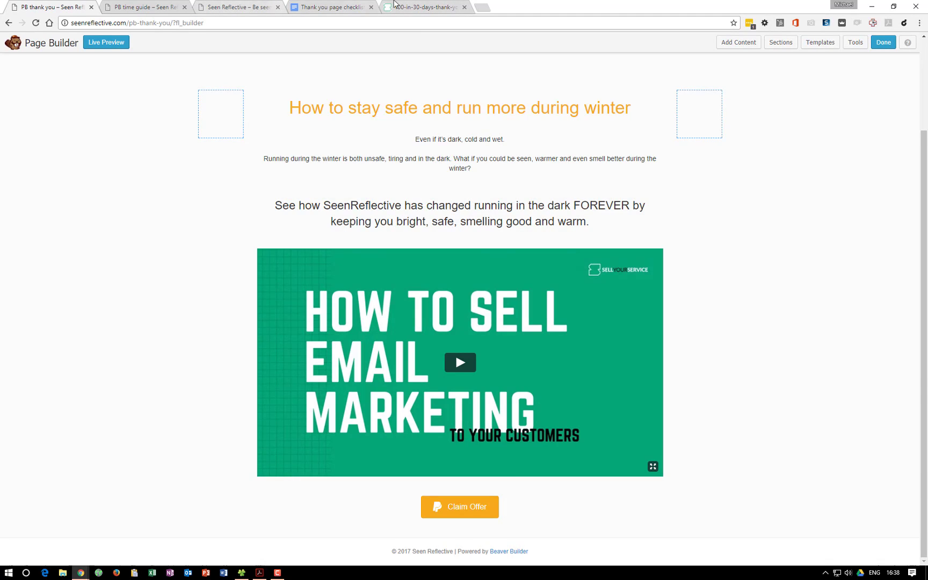
# Review the bonuses, 60 day guarantee, testimonial and repeated cart buttons on the example 100-in-30-days thank you page
pyautogui.click(404, 7)
pyautogui.scroll(-8, 256, 307)
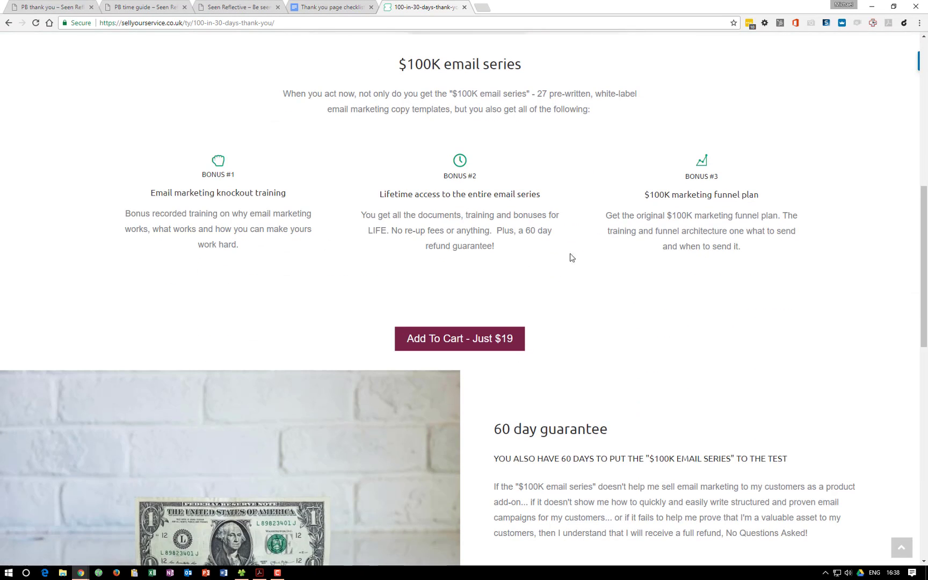
pyautogui.scroll(-4, 634, 278)
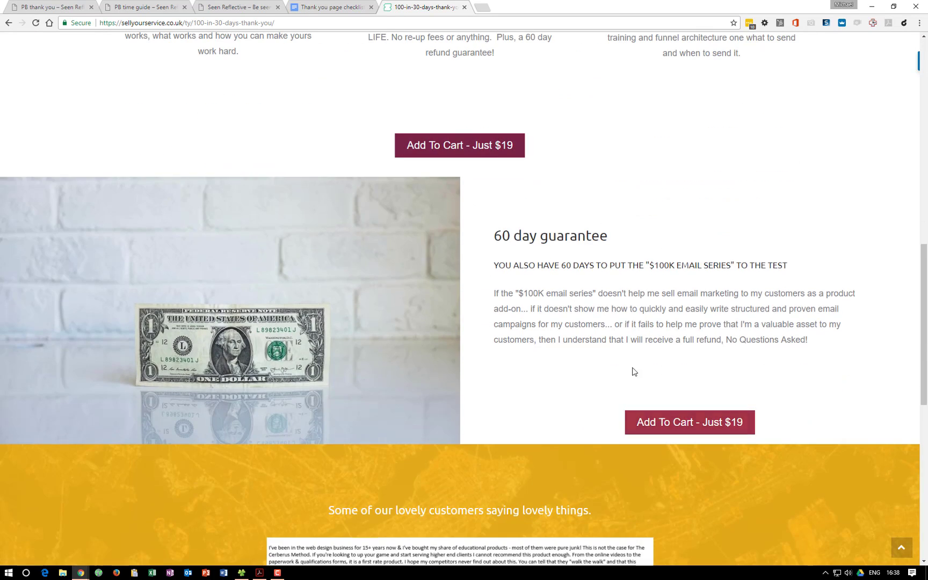
pyautogui.scroll(-4, 629, 396)
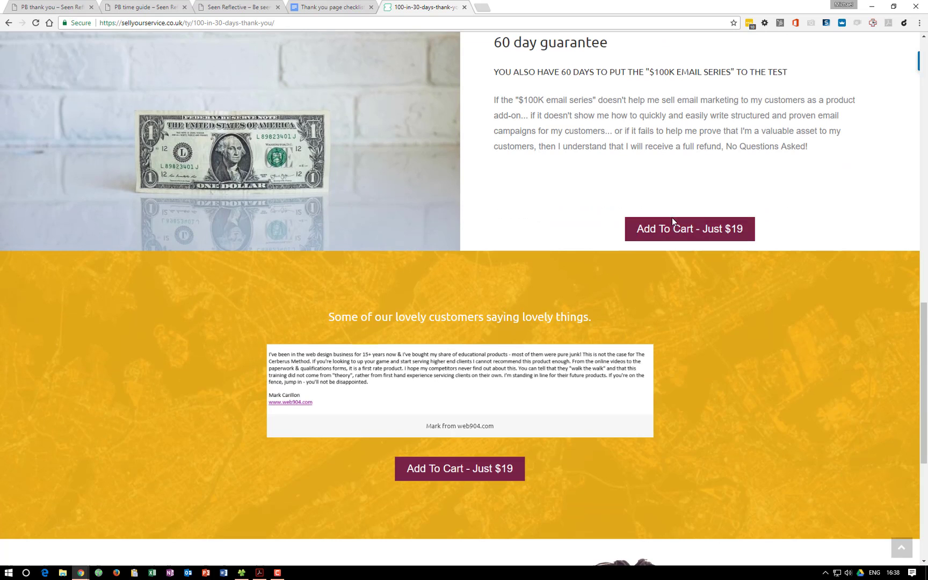
pyautogui.scroll(-5, 735, 375)
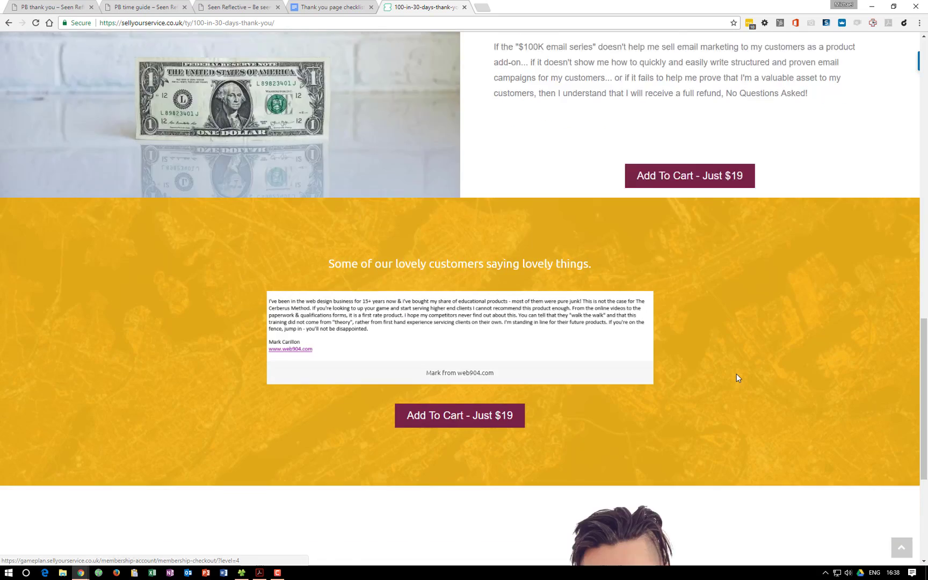
# Look over the PB time guide page, and read the Seen Reflective home page's product sections through to its closing call to action
pyautogui.click(124, 6)
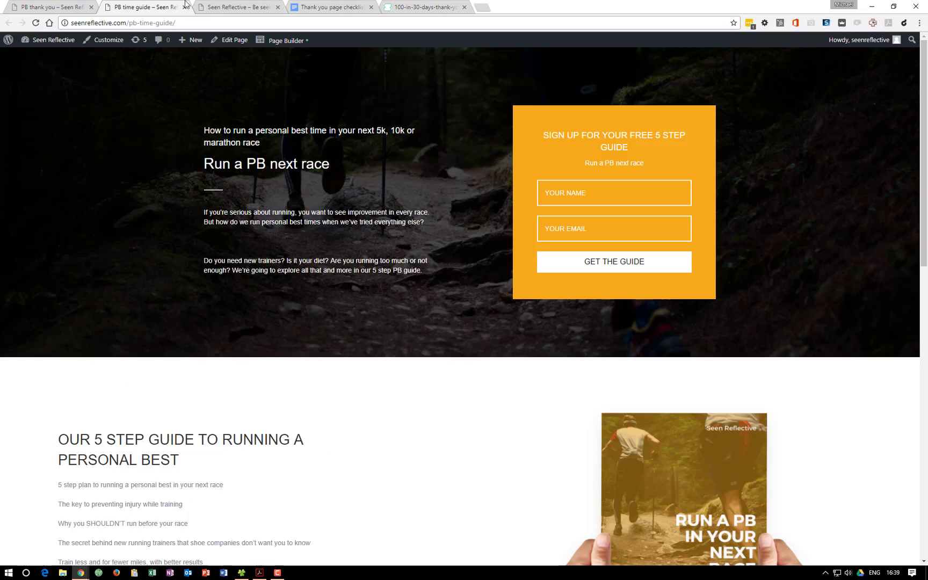
pyautogui.click(212, 6)
pyautogui.scroll(-6, 270, 370)
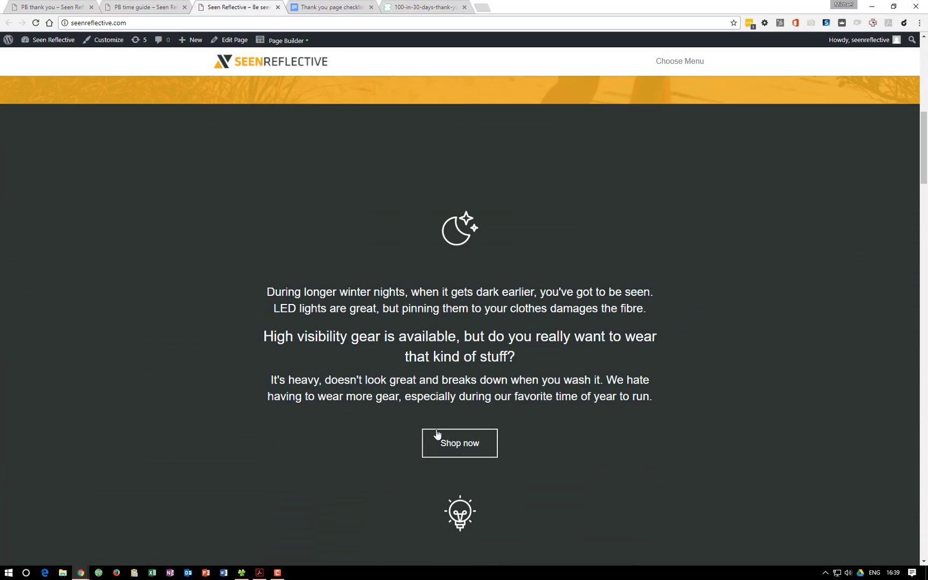
pyautogui.scroll(-3, 458, 456)
pyautogui.scroll(-3, 457, 453)
pyautogui.scroll(-3, 508, 452)
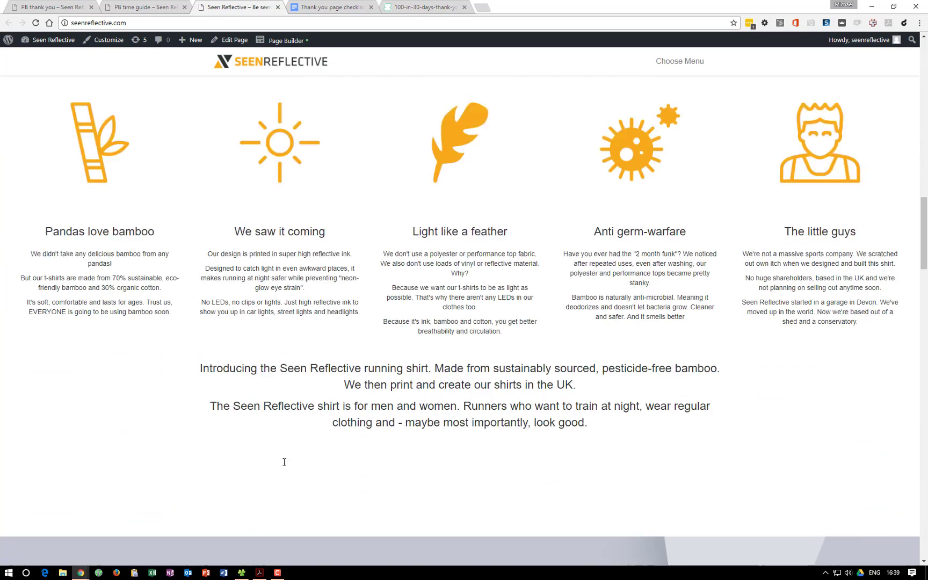
pyautogui.scroll(-10, 283, 518)
pyautogui.scroll(-4, 477, 427)
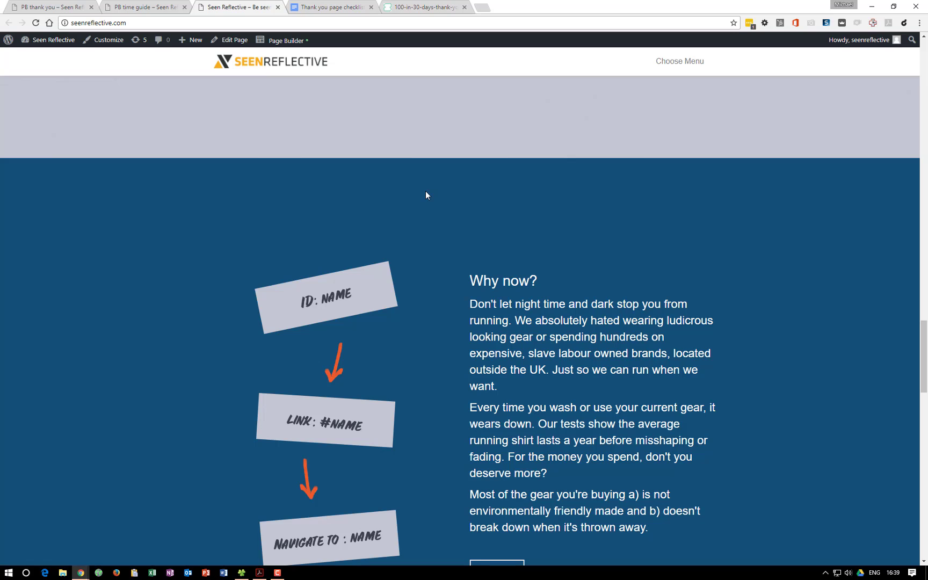
pyautogui.scroll(-10, 450, 315)
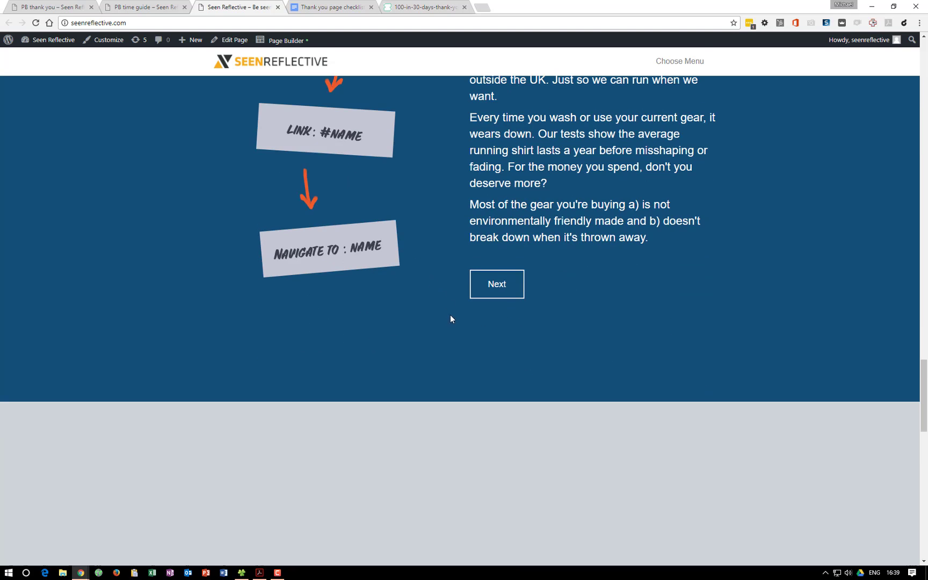
pyautogui.scroll(-7, 480, 361)
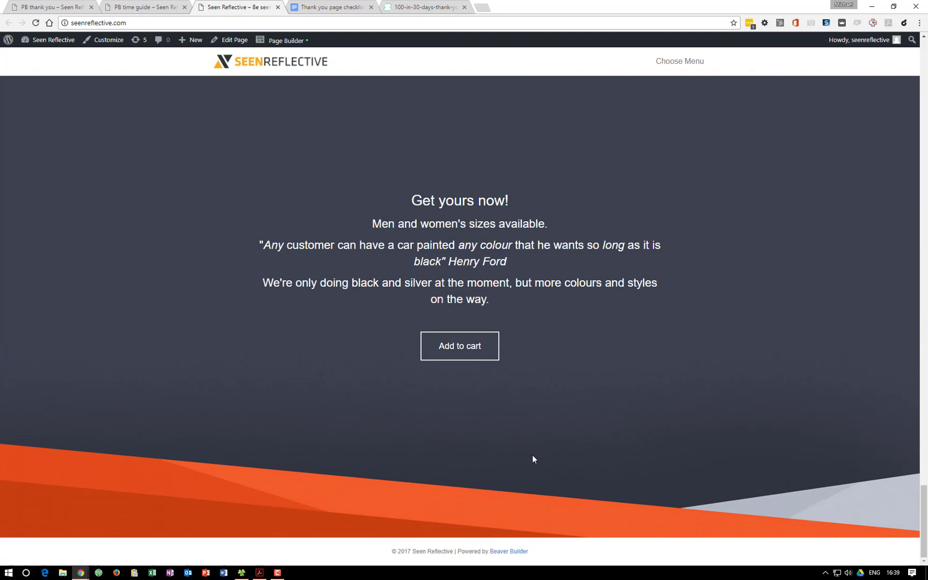
pyautogui.scroll(20, 532, 454)
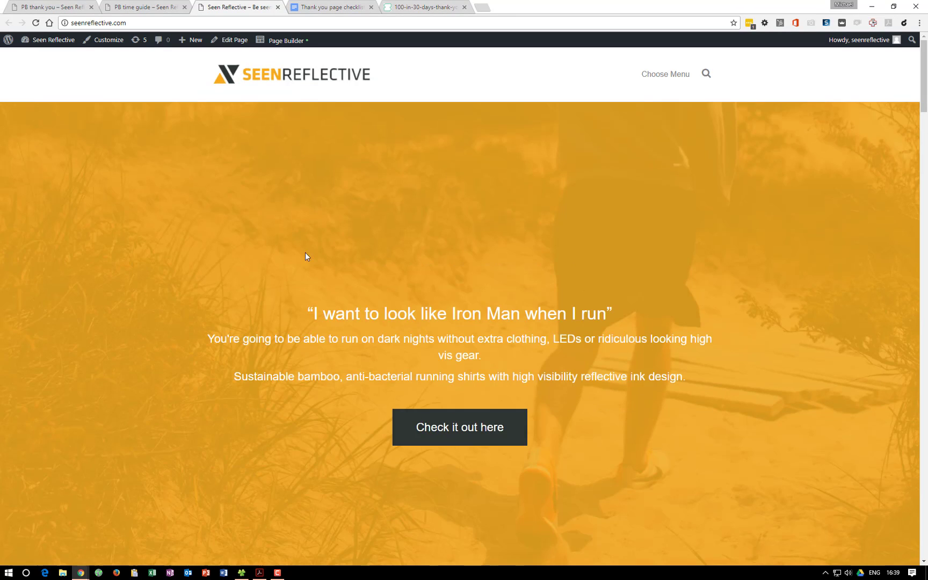
# Check the remaining items and example copy in the Thank you page checklist, and glance back at the site's existing pages
pyautogui.hotkey('ctrl', 'Tab')
pyautogui.scroll(-3, 408, 445)
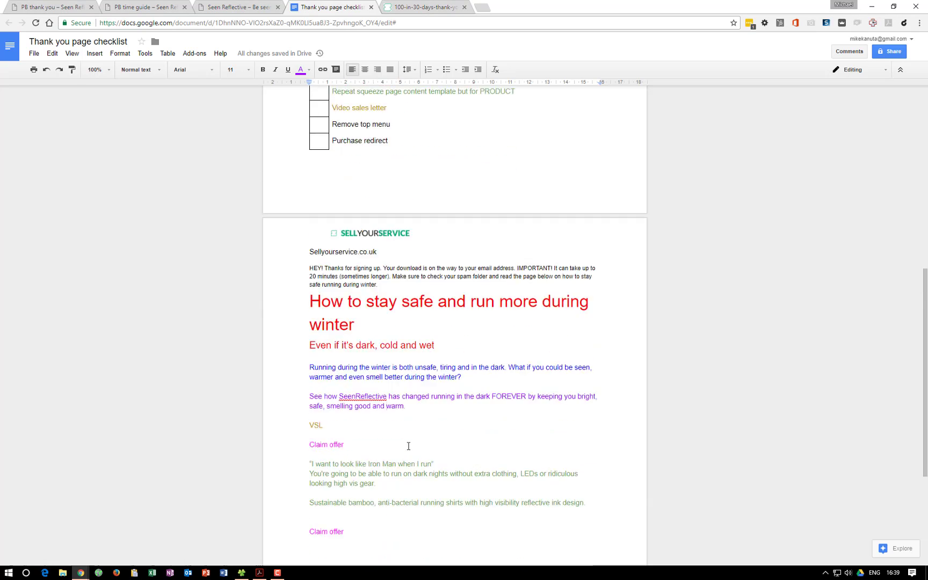
pyautogui.scroll(3, 408, 445)
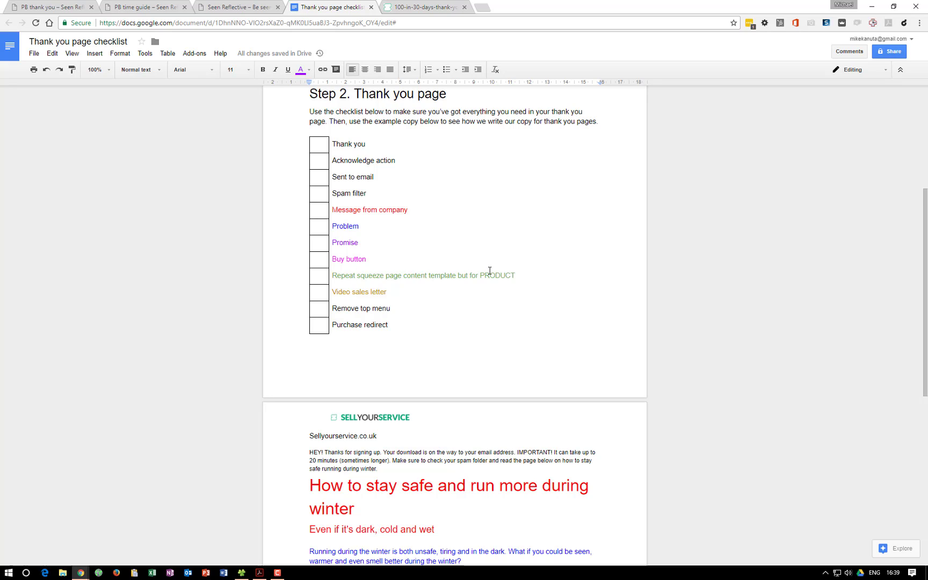
pyautogui.click(539, 325)
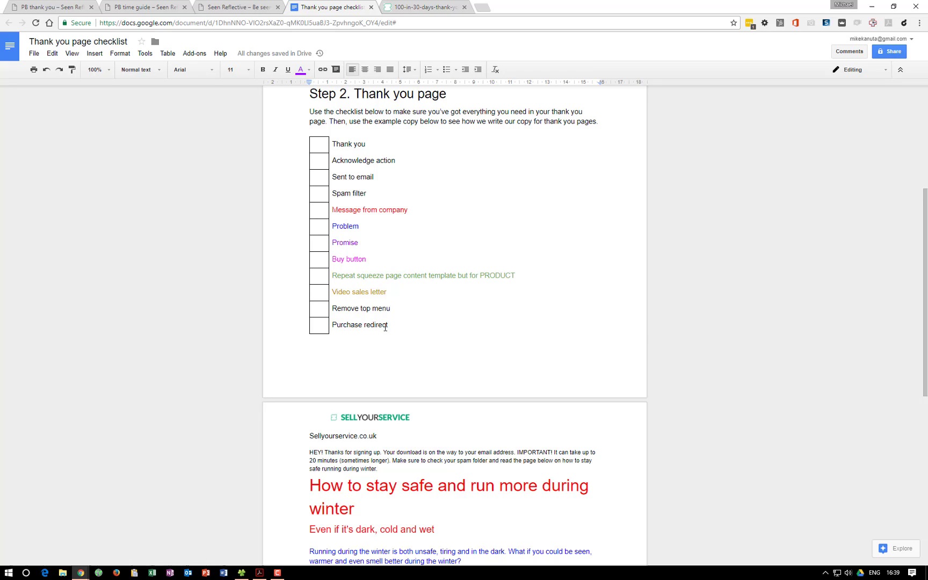
pyautogui.click(418, 328)
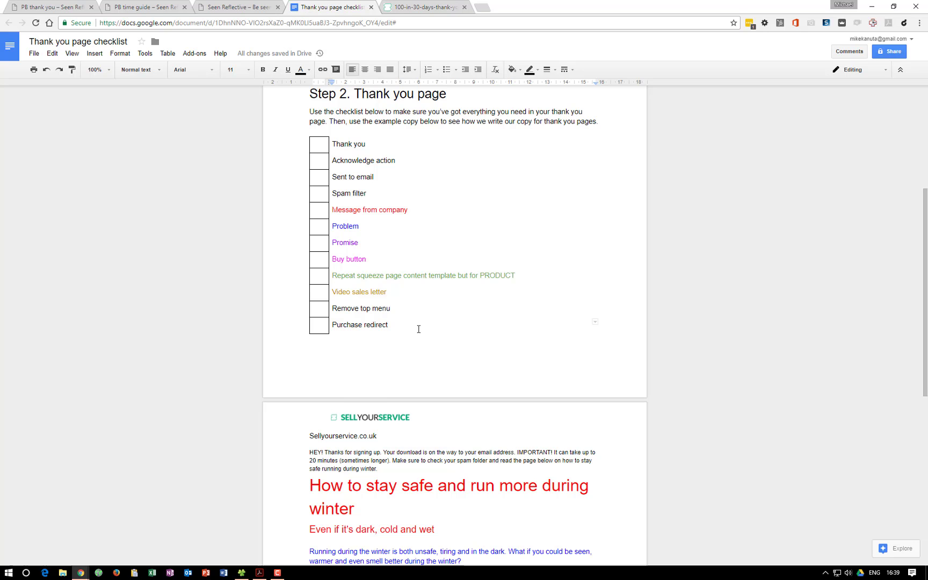
pyautogui.scroll(4, 419, 329)
pyautogui.click(212, 5)
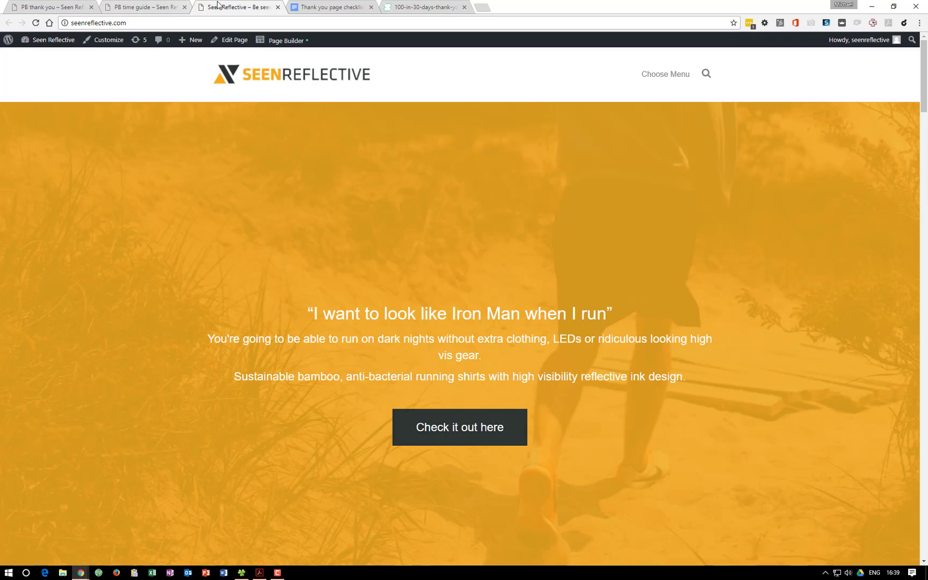
pyautogui.click(147, 5)
pyautogui.click(258, 6)
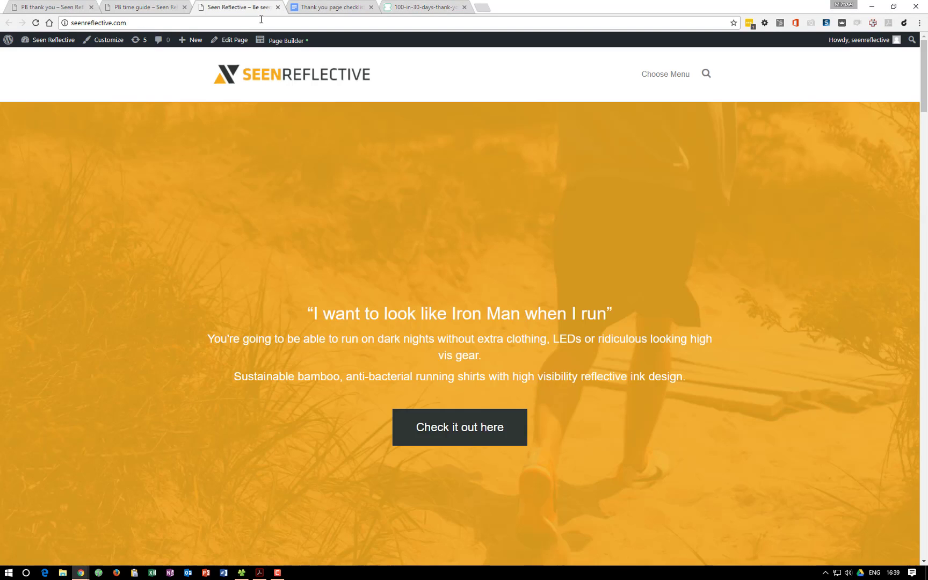
# Return to the PB thank you page in the builder and publish its changes
pyautogui.click(79, 5)
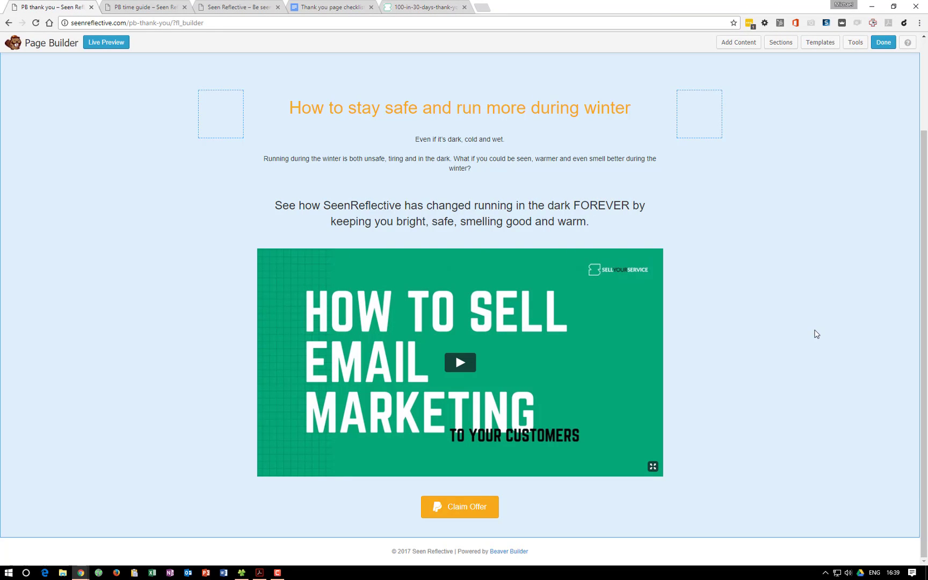
pyautogui.scroll(2, 816, 334)
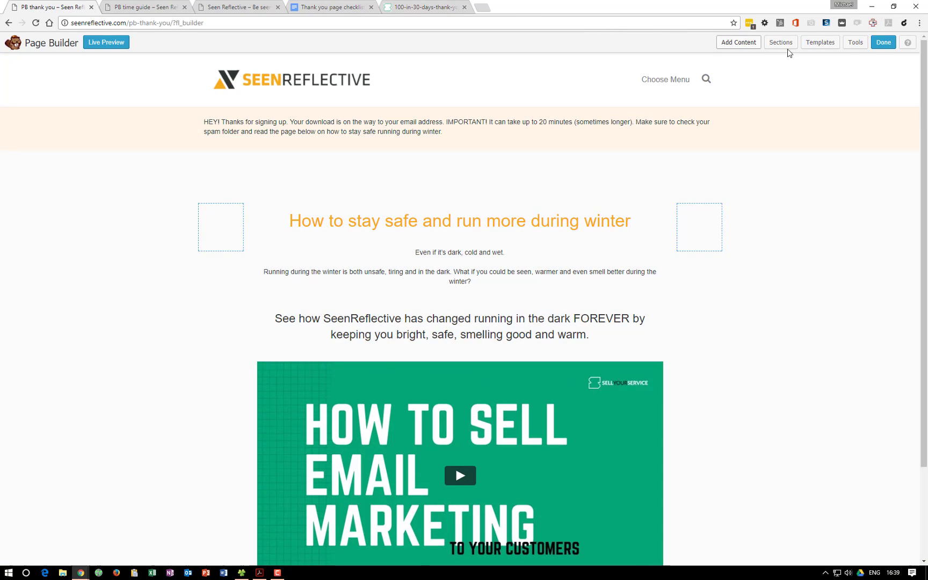
pyautogui.click(884, 43)
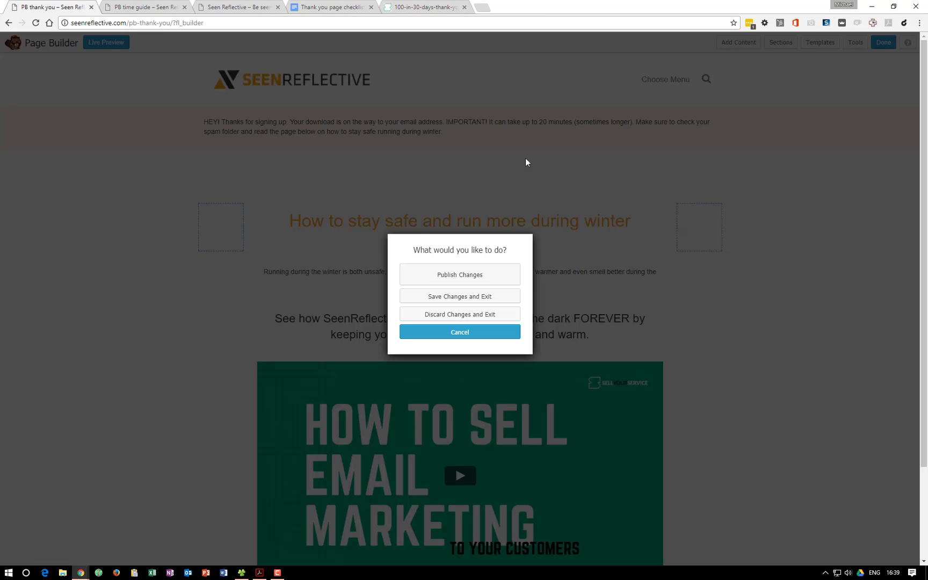
pyautogui.click(430, 271)
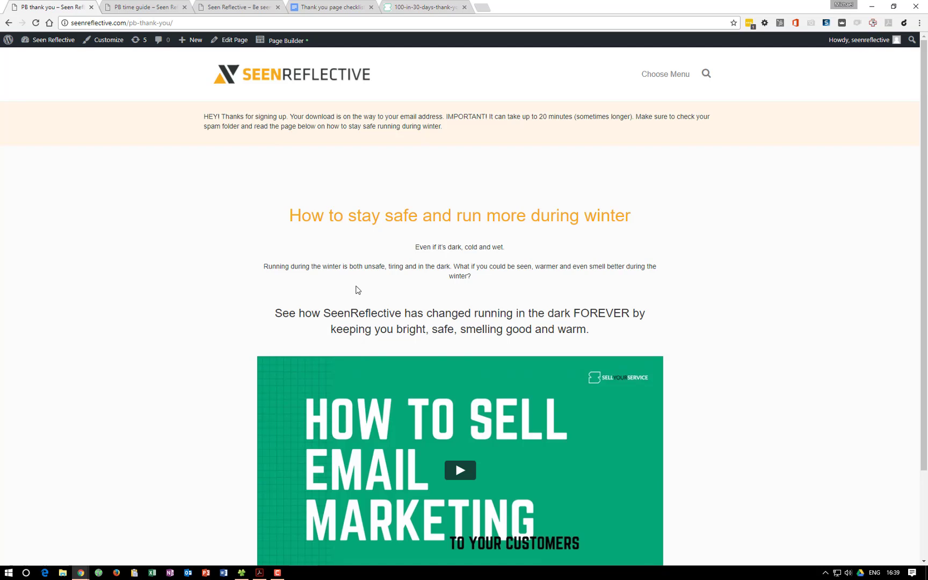
# Open the PB thank you page's WordPress editor, set its template to No Header/Footer and update the page
pyautogui.click(240, 46)
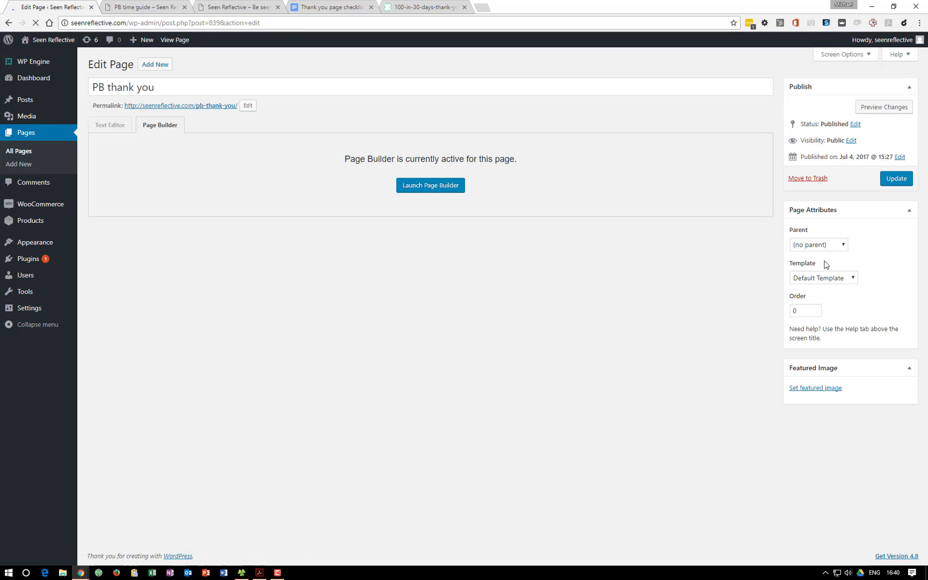
pyautogui.click(823, 278)
pyautogui.click(816, 297)
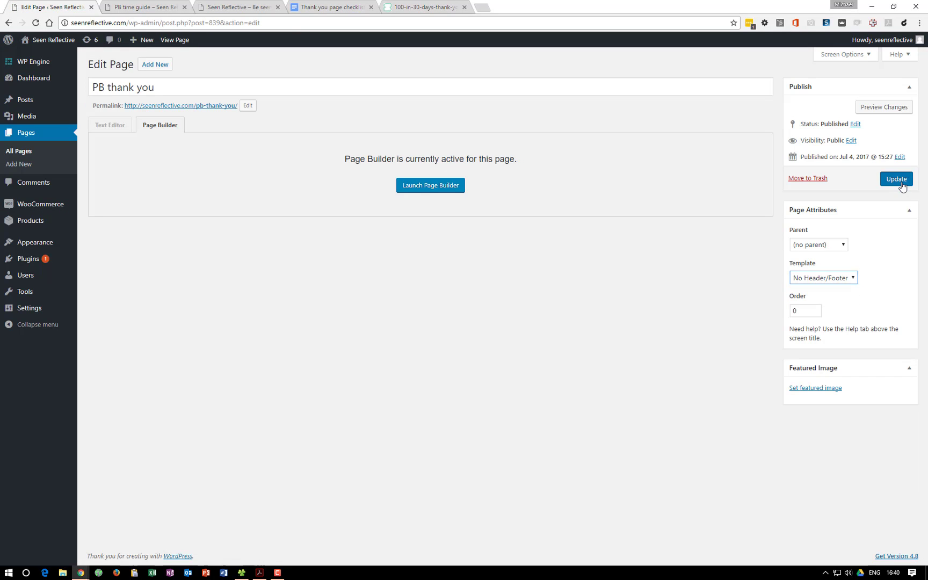
pyautogui.click(901, 182)
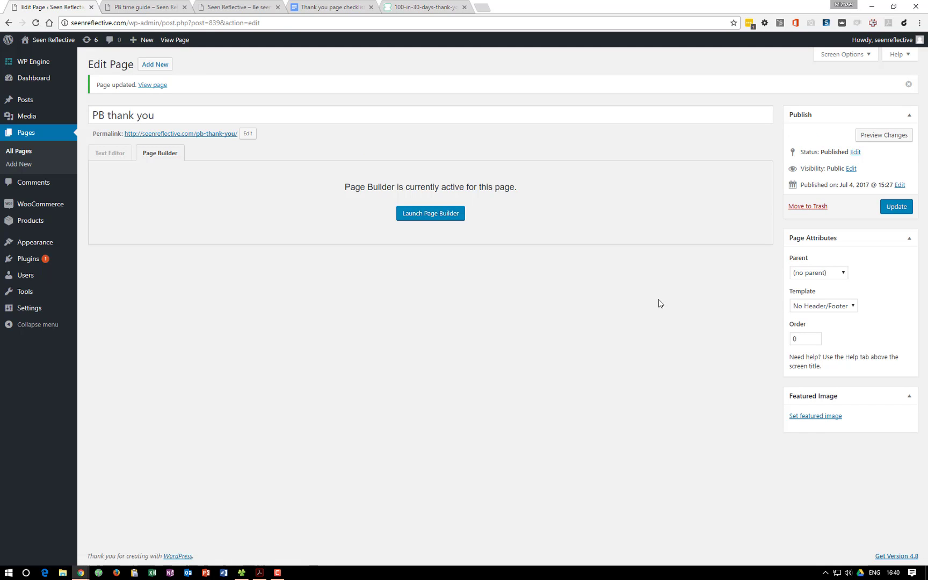
# Launch Page Builder for the PB thank you page and look over the example thank you page again while it loads
pyautogui.click(449, 213)
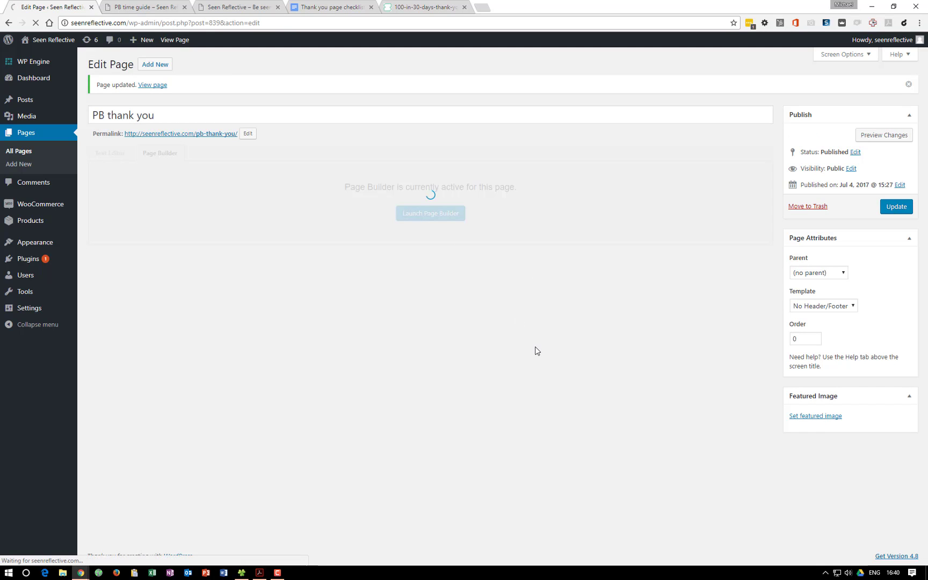
pyautogui.click(412, 9)
pyautogui.scroll(10, 381, 381)
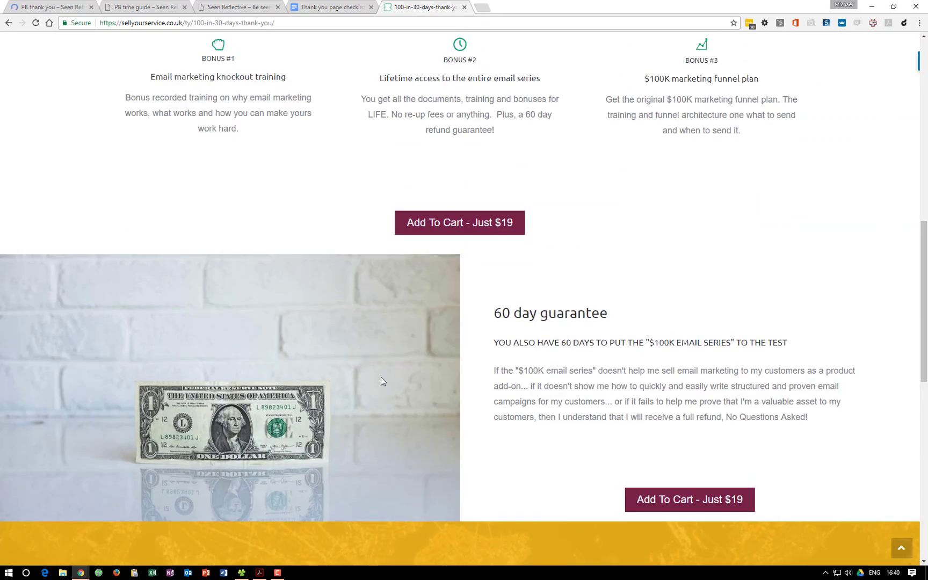
pyautogui.scroll(-6, 387, 371)
pyautogui.scroll(2, 389, 343)
# Go back to the relaunched builder and publish the page from there once more
pyautogui.hotkey('ctrl', '1')
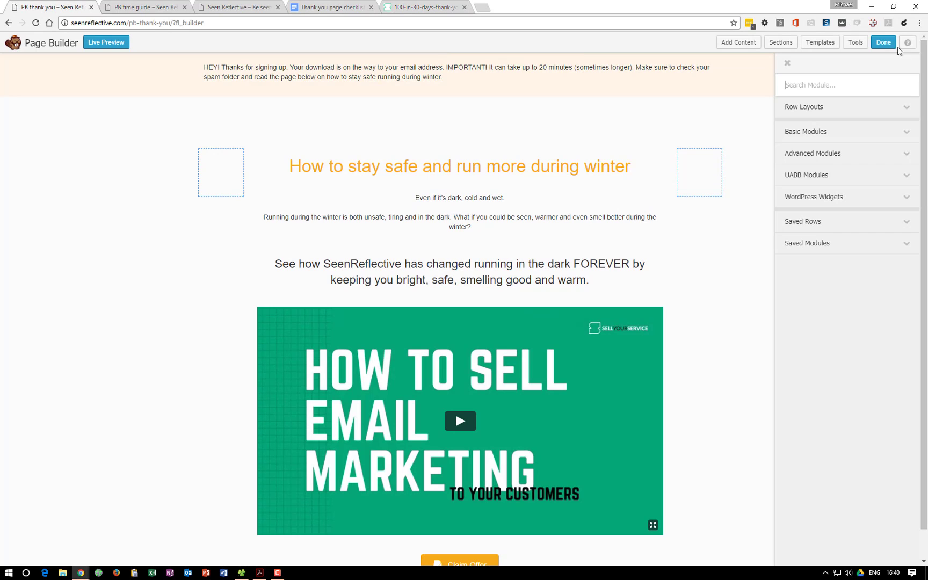
pyautogui.click(883, 42)
pyautogui.click(439, 275)
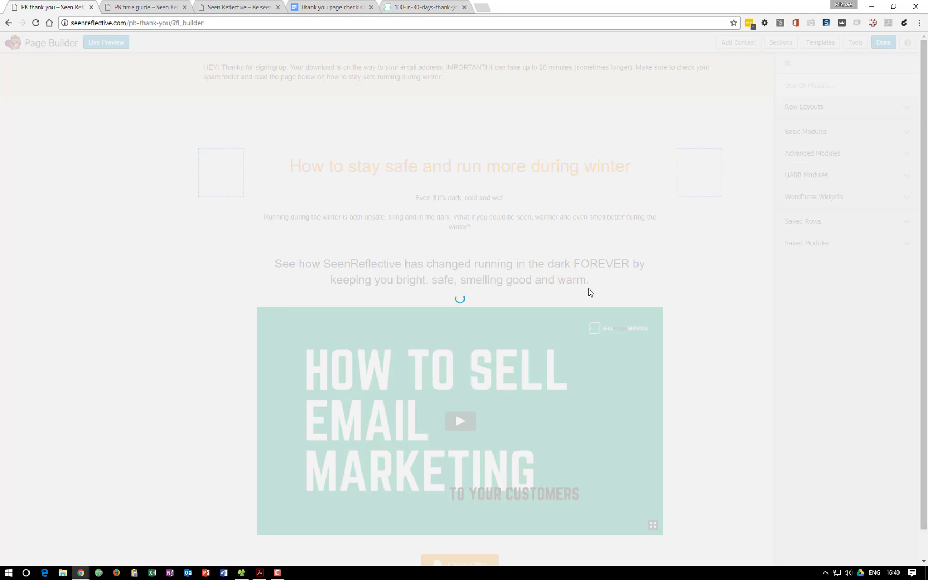